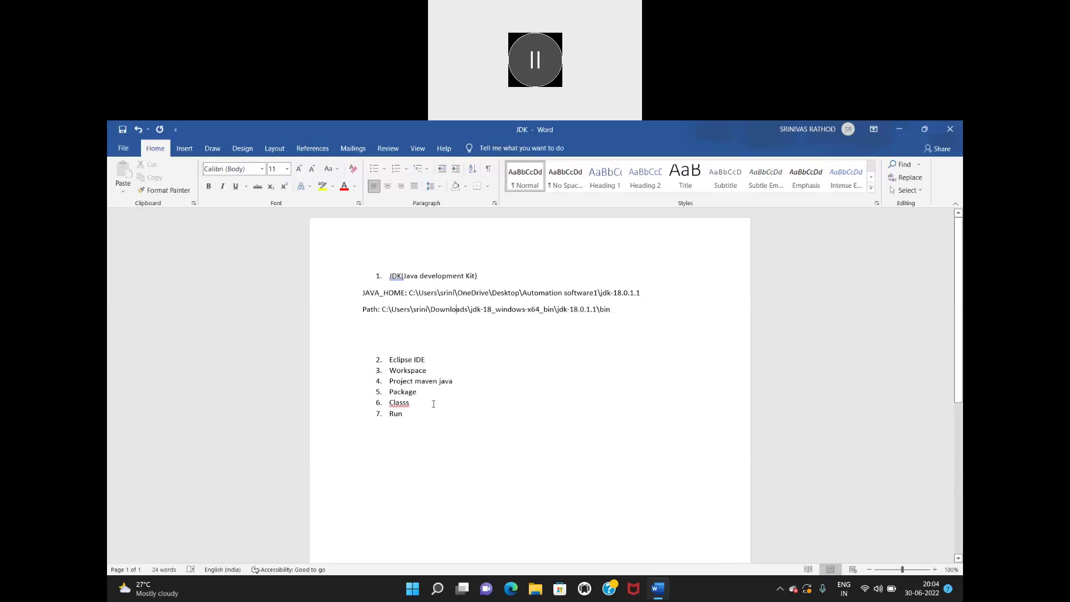
Switch to Microsoft Edge and search the web for eclipse.org.
left_click(409, 414)
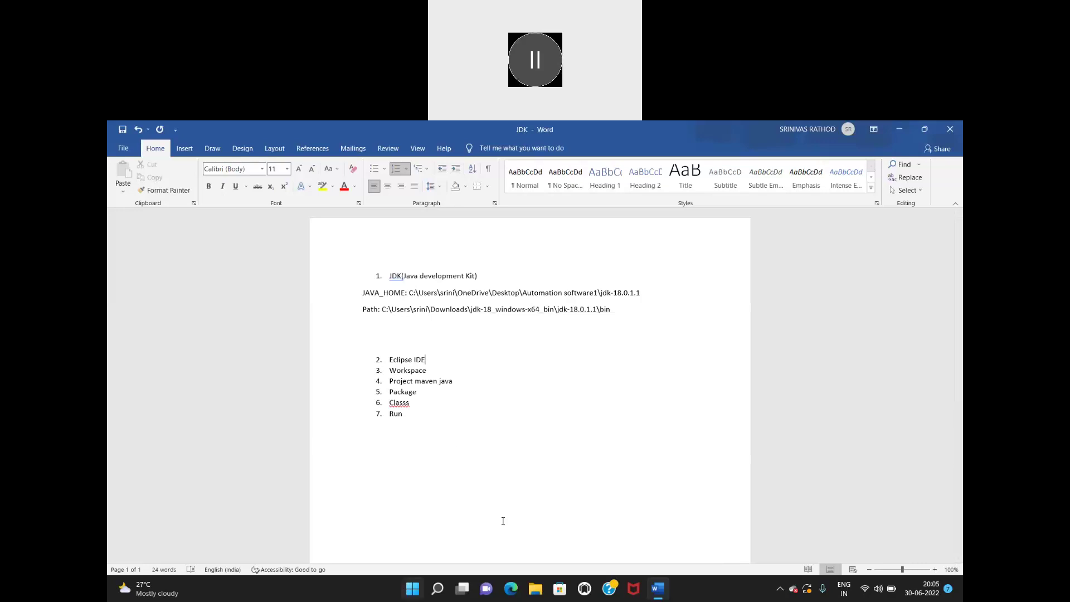
left_click(512, 588)
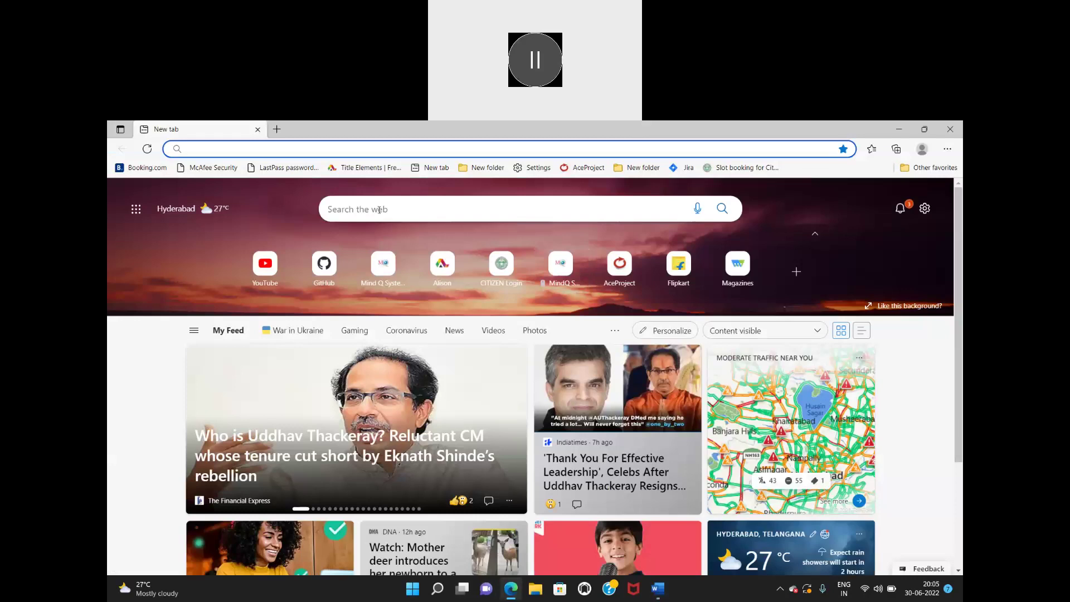
left_click(379, 209)
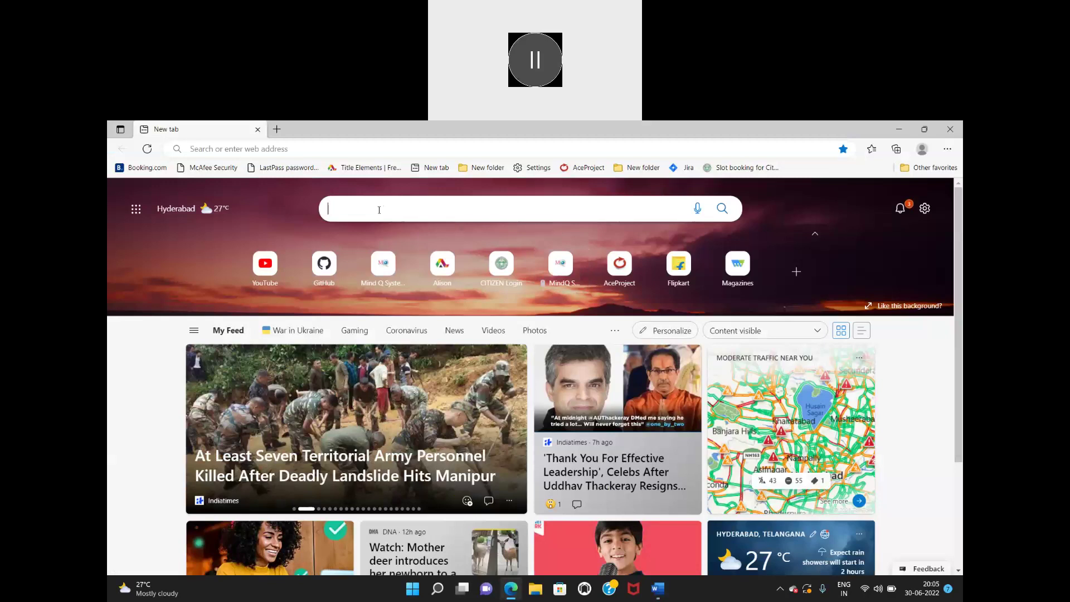
type("eli")
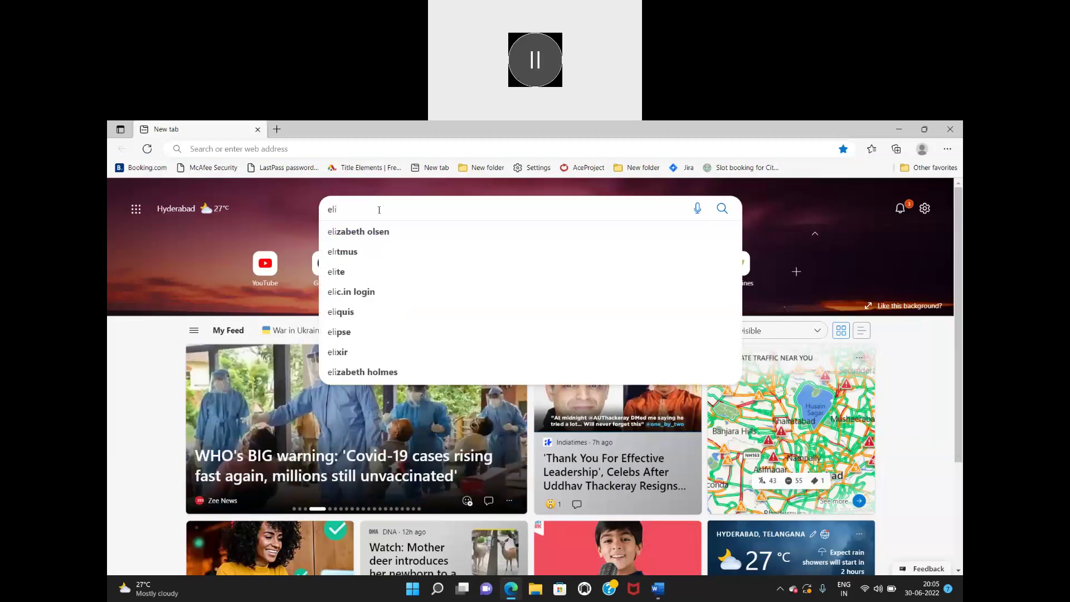
type("pse")
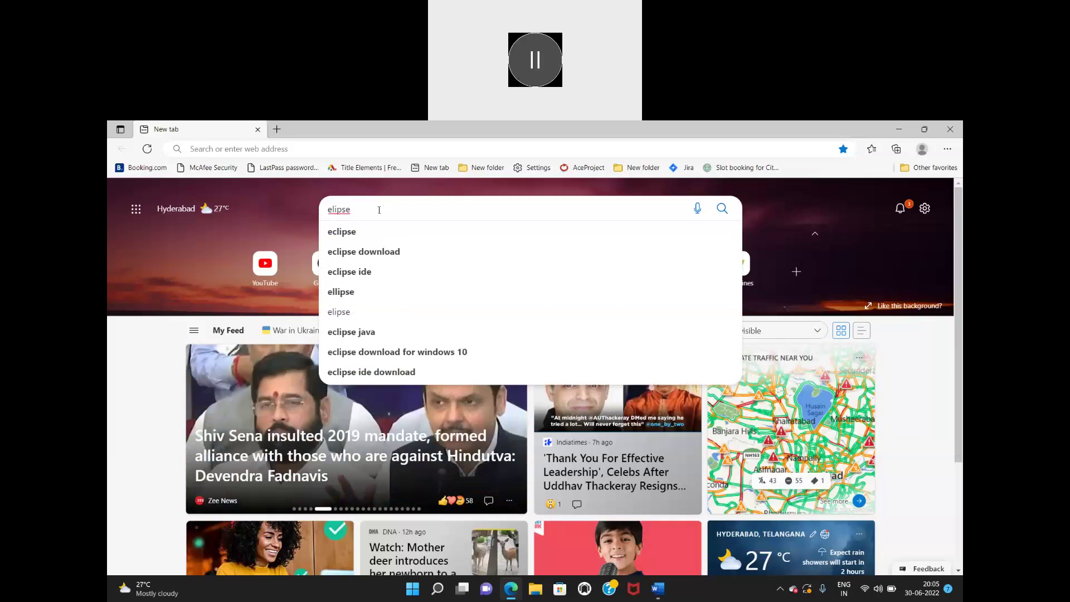
type(".org")
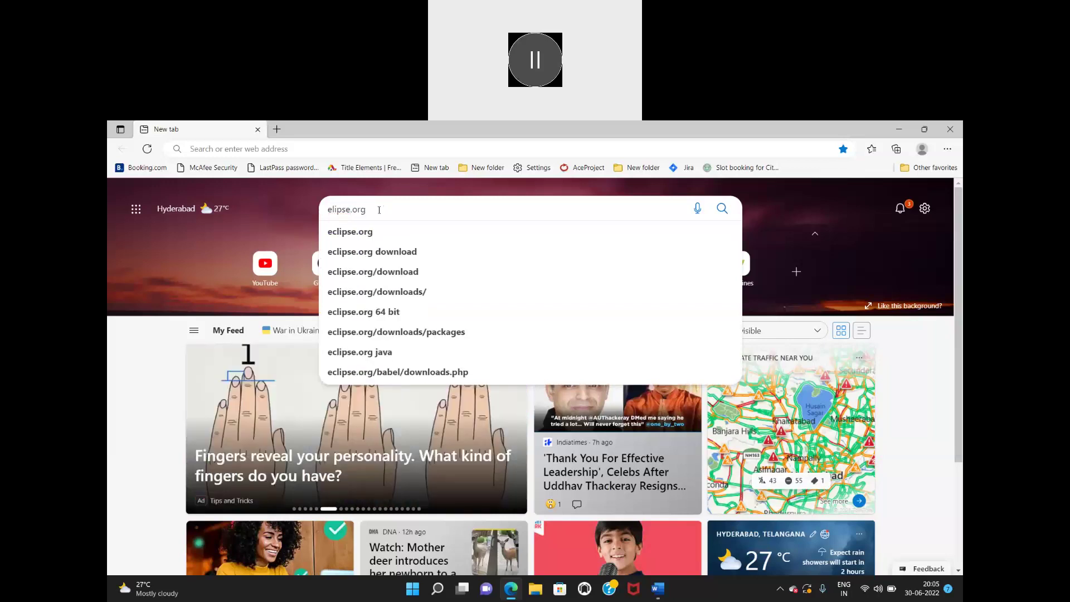
left_click(362, 236)
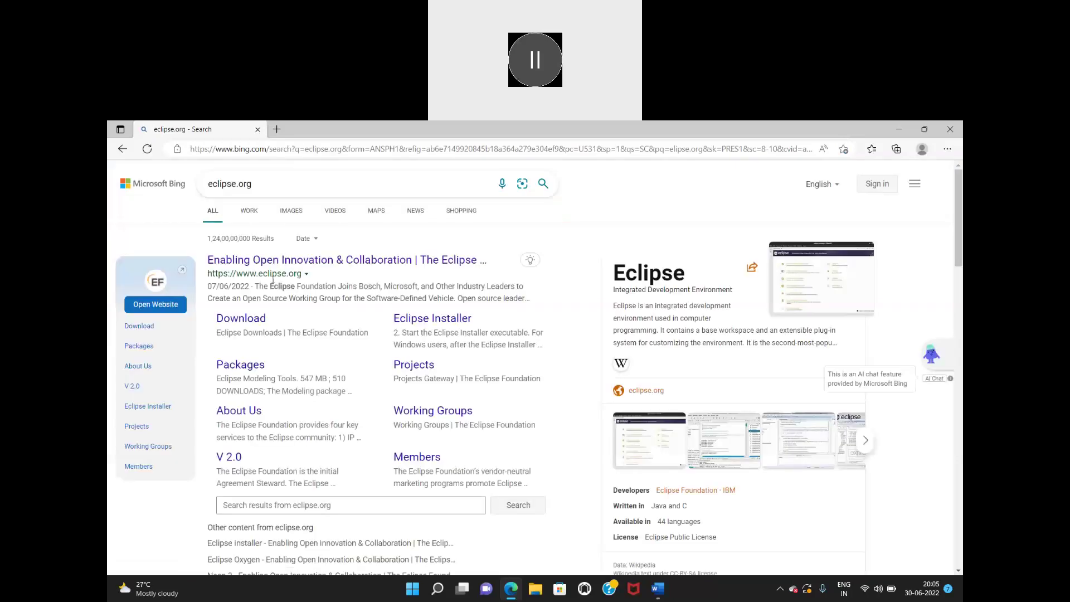
Try to open the web address eclipse.org/download/packages.
left_click(284, 150)
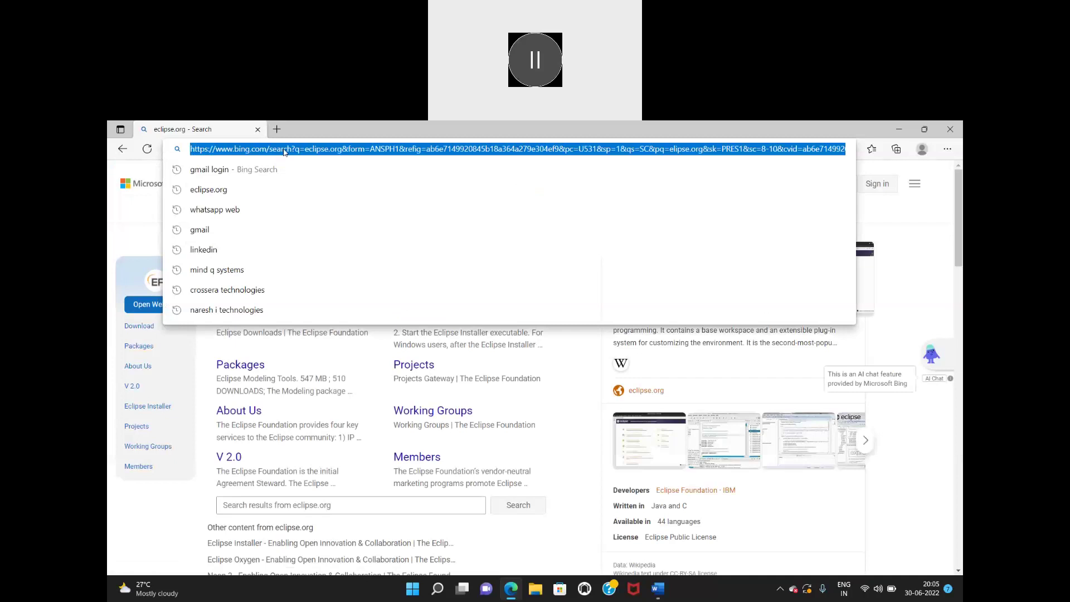
type("eclips")
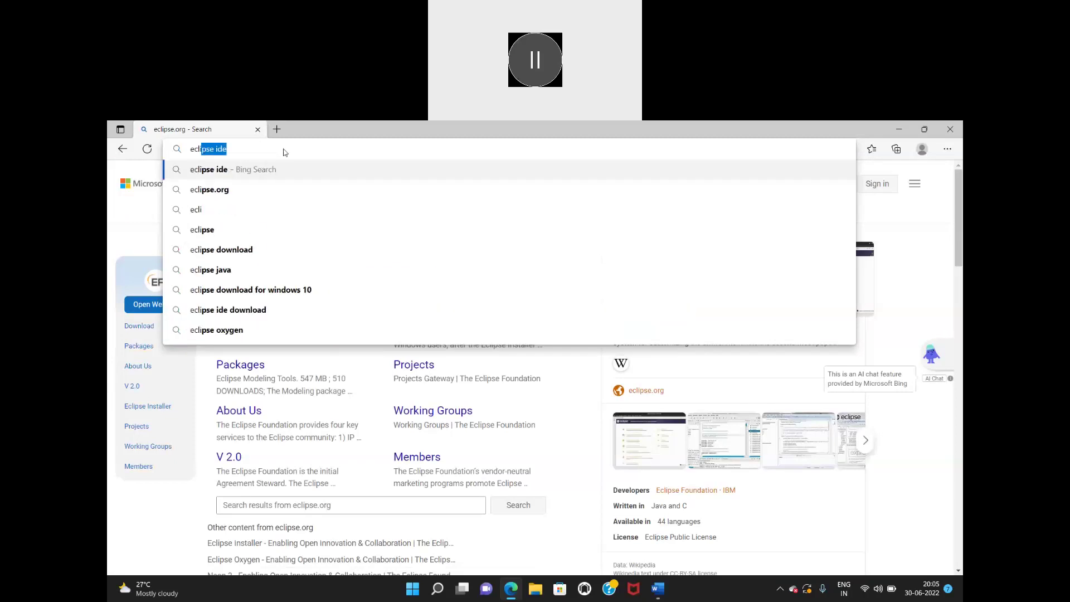
type("e")
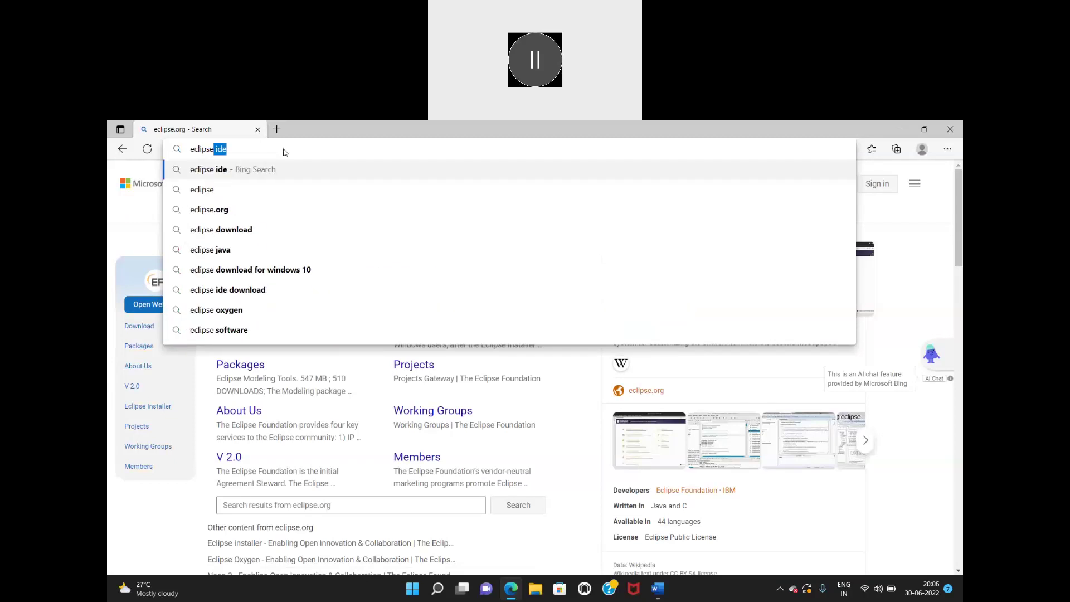
type(".")
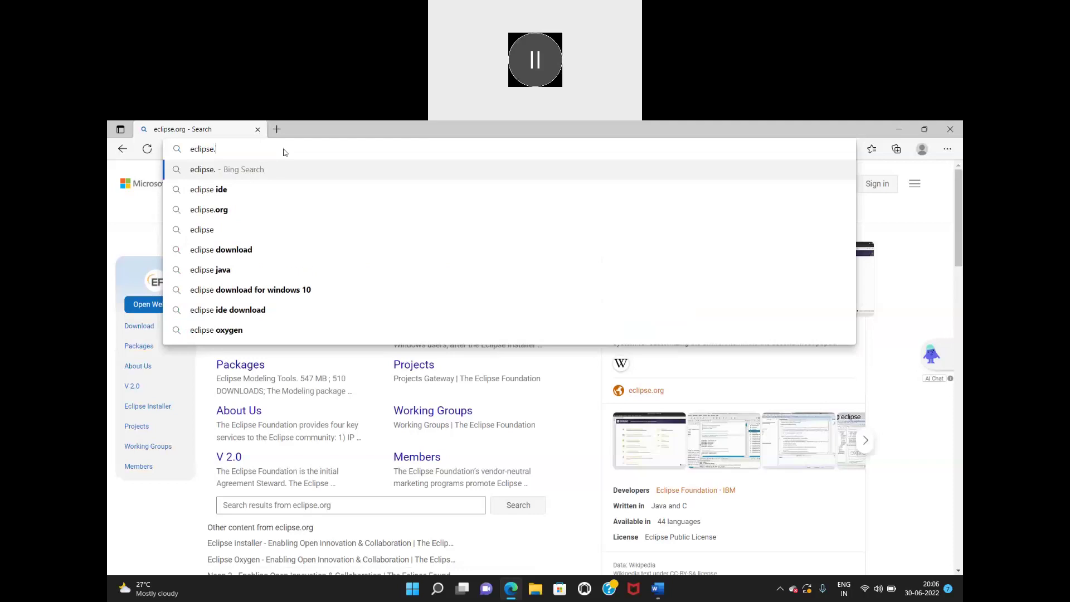
type("org/")
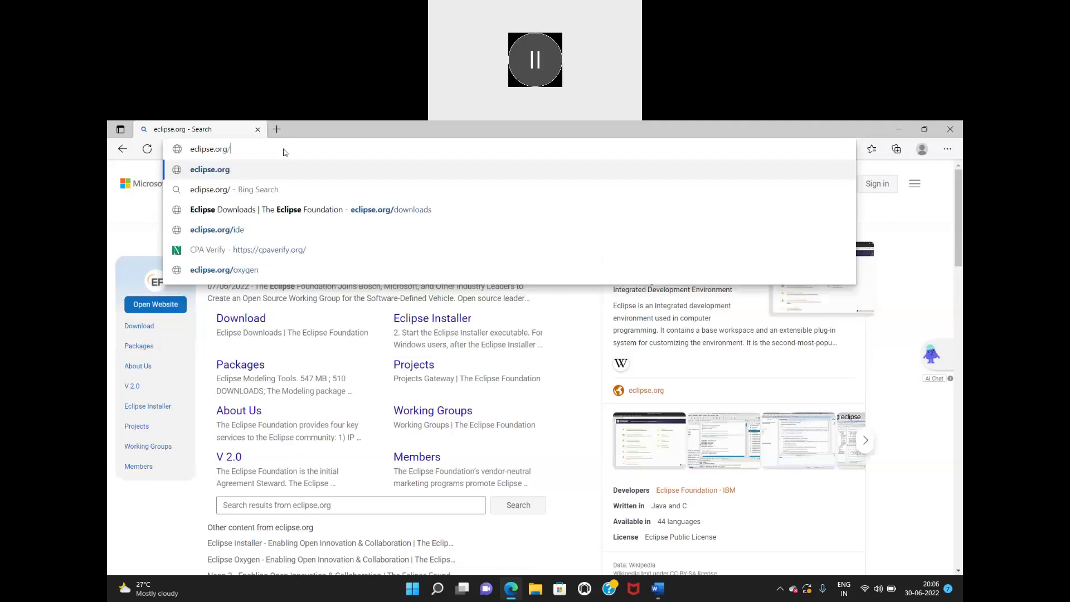
type("downl")
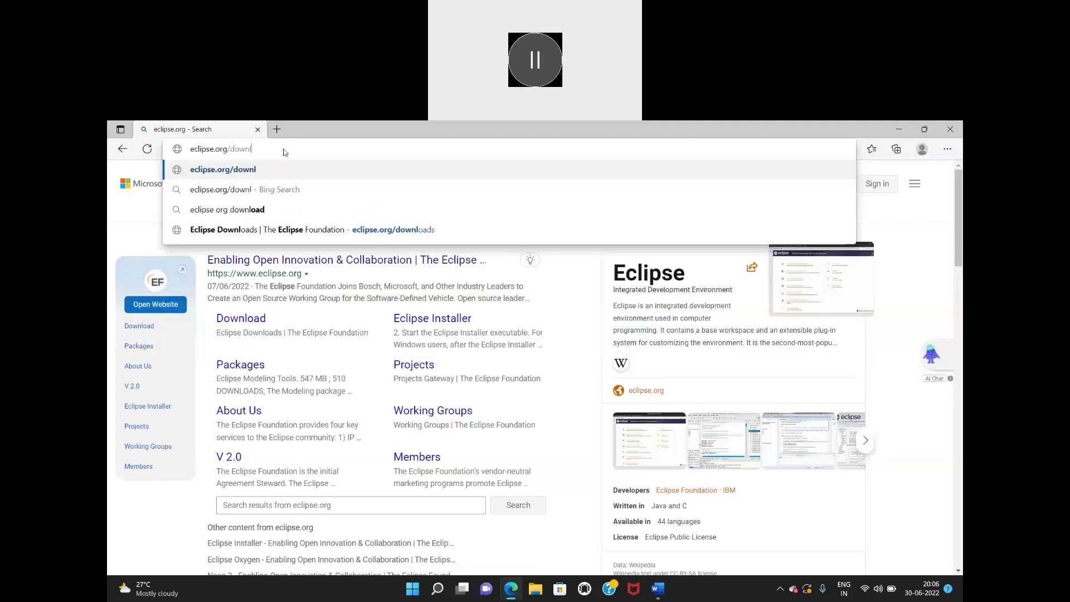
type("oad")
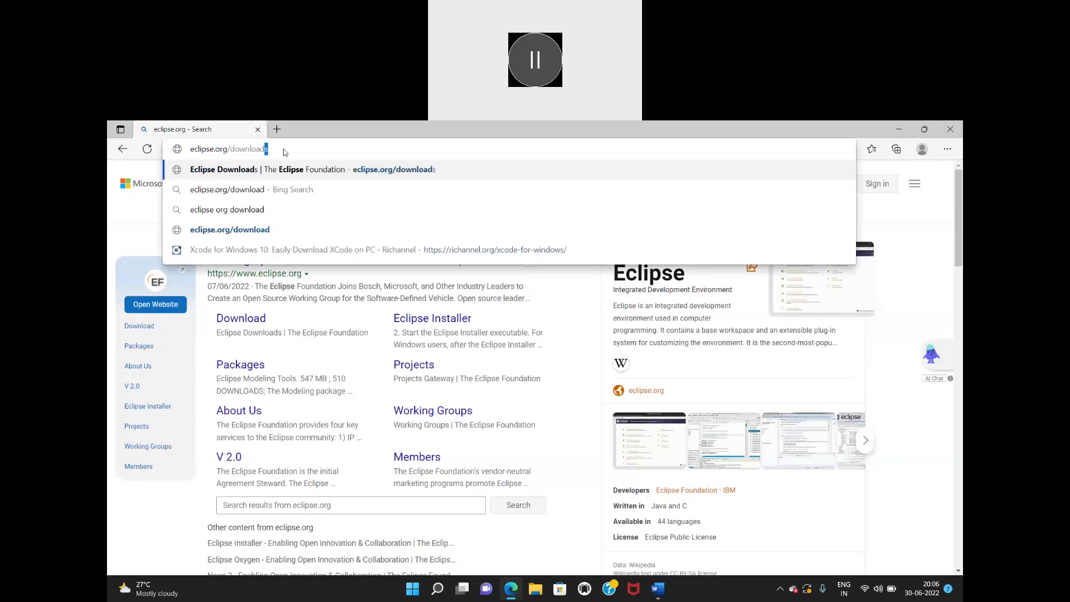
type("/")
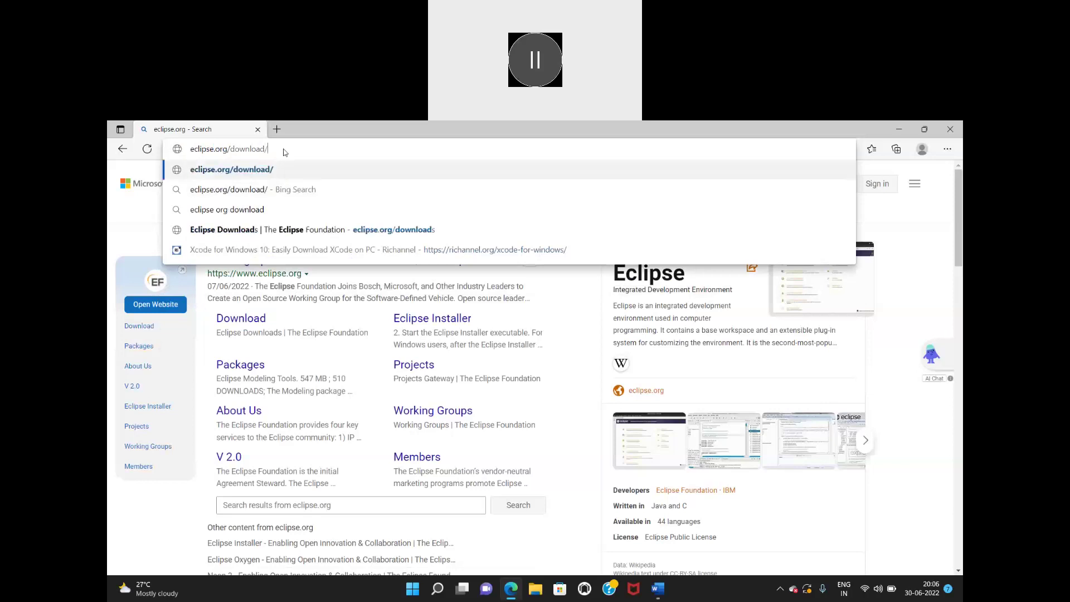
type("packages")
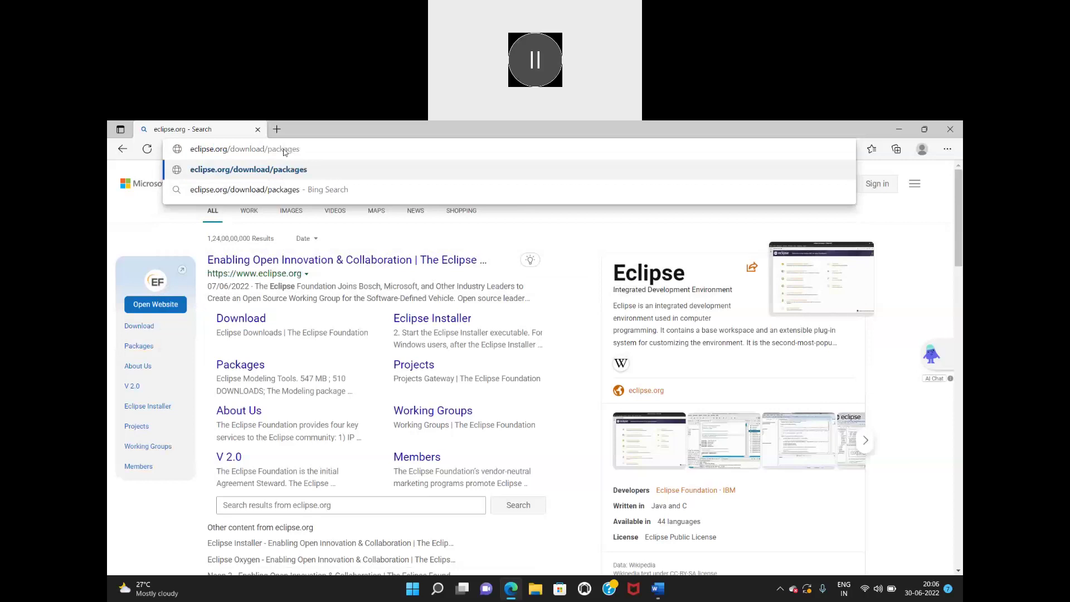
key("Return")
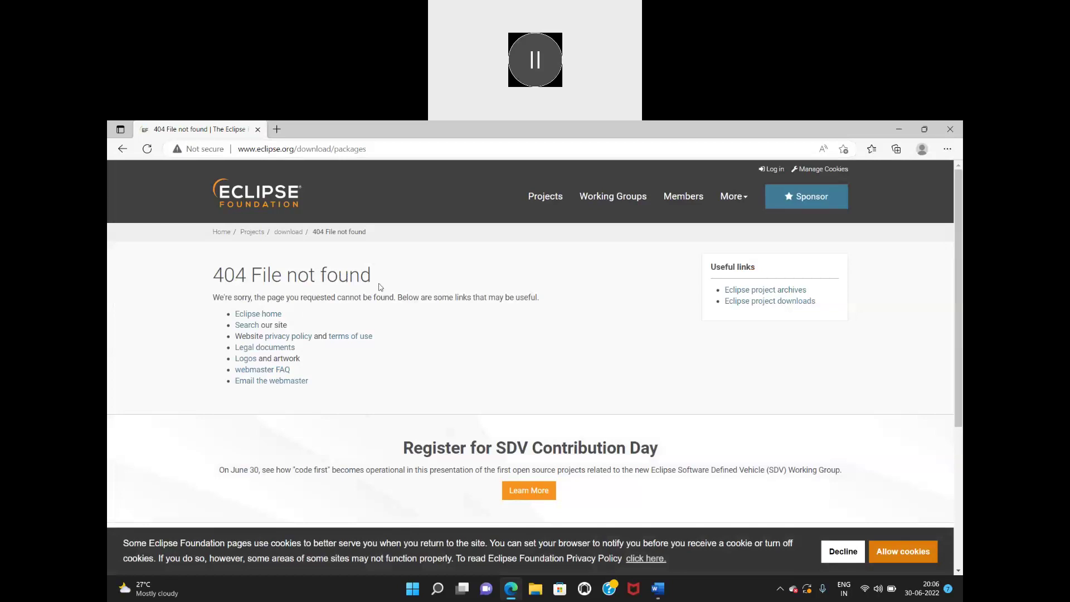
left_click(699, 145)
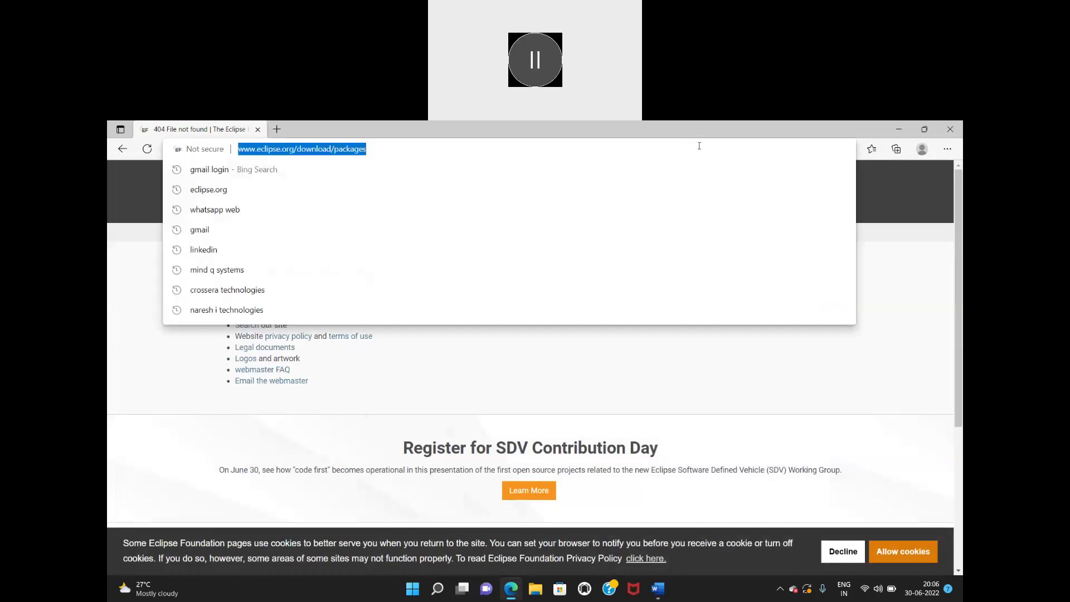
left_click(699, 146)
key("BackSpace")
key("BackSpace")
key("BackSpace")
key("BackSpace")
key("BackSpace")
key("BackSpace")
key("BackSpace")
key("BackSpace")
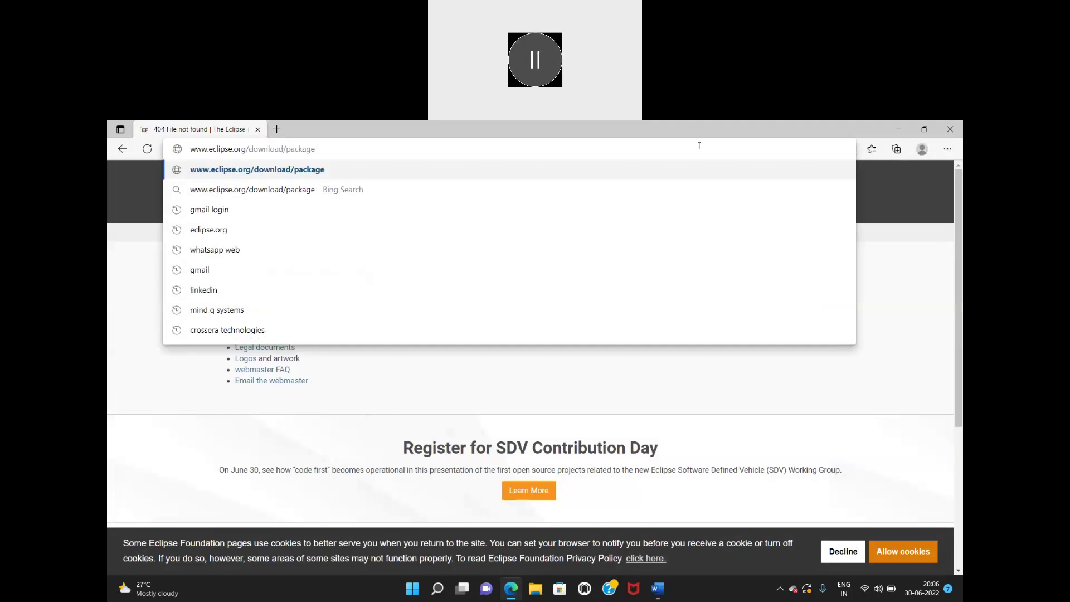
key("BackSpace")
key("BackSpace")
key("BackSpace")
key("BackSpace")
key("BackSpace")
key("BackSpace")
key("BackSpace")
key("BackSpace")
key("BackSpace")
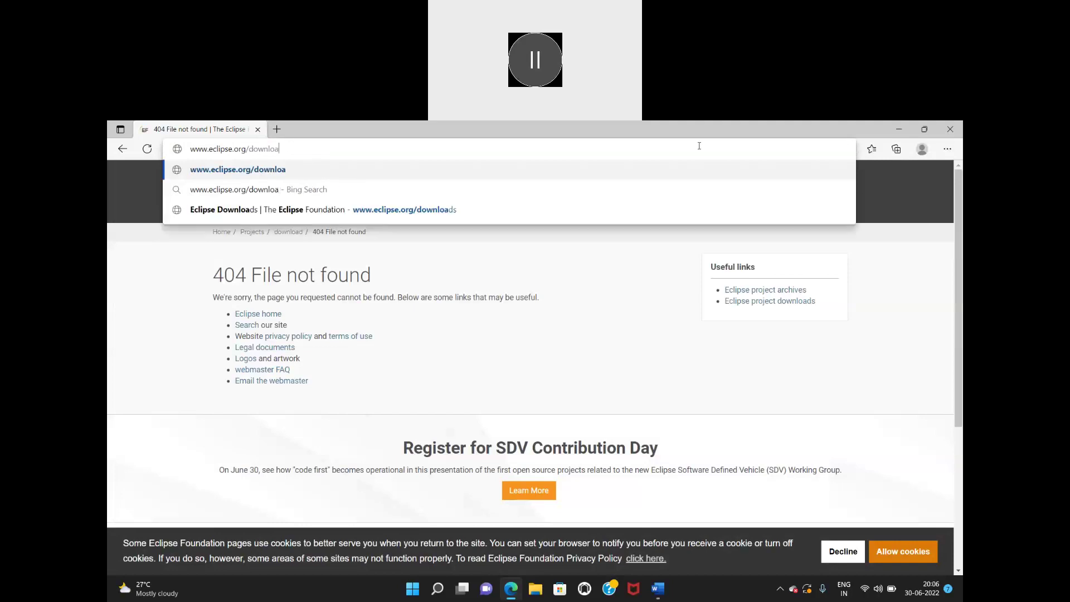
key("BackSpace")
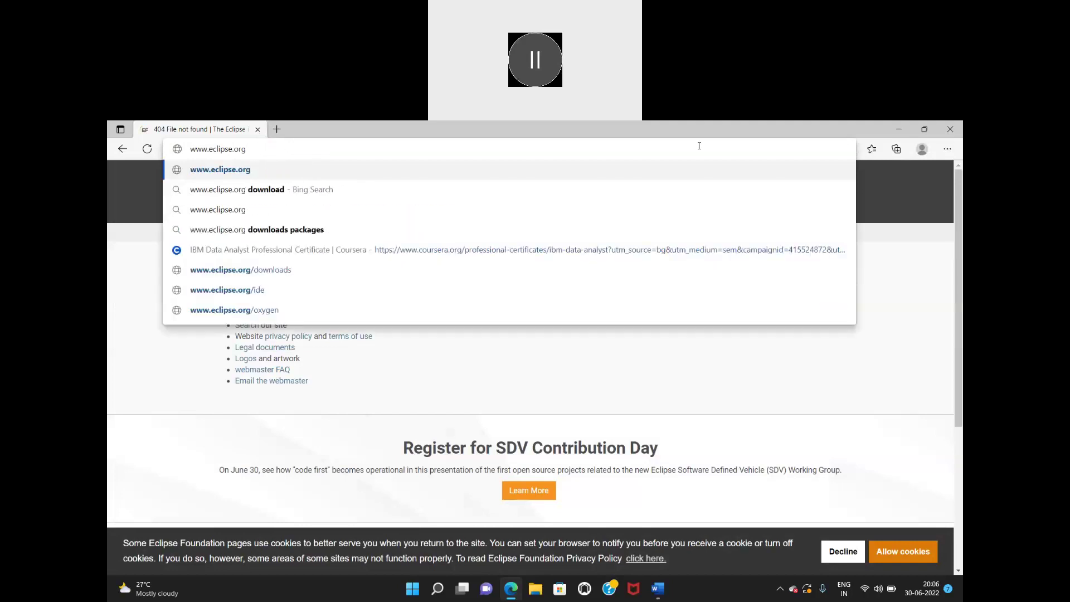
key("Return")
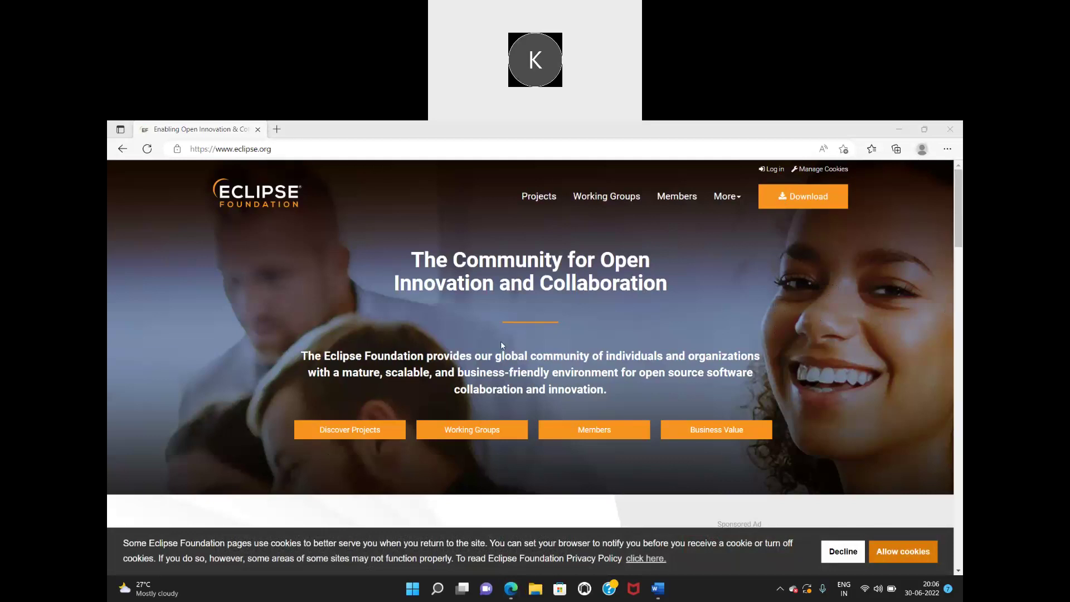
Try the home page's Download link and look through the Eclipse Foundation home page.
left_click(778, 201)
left_click(206, 417)
scroll(205, 417, "down", 8)
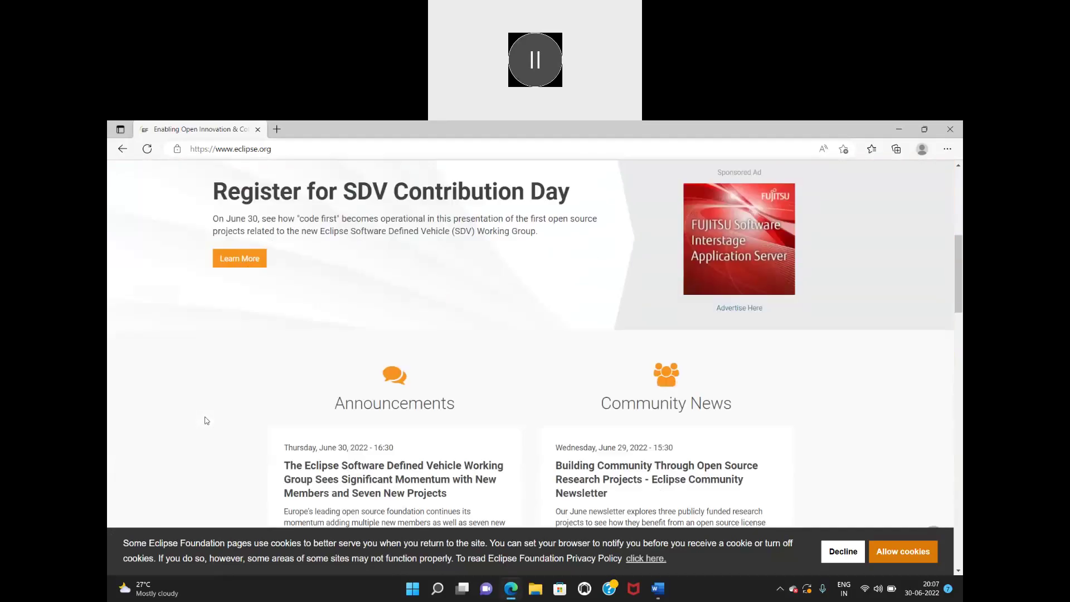
scroll(206, 420, "down", 4)
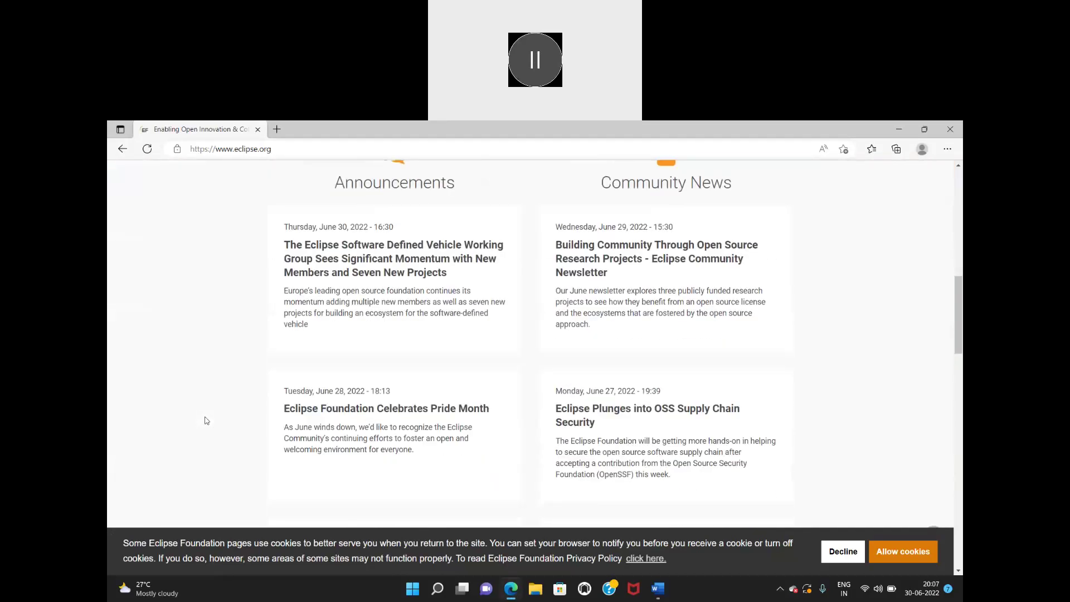
scroll(206, 420, "down", 10)
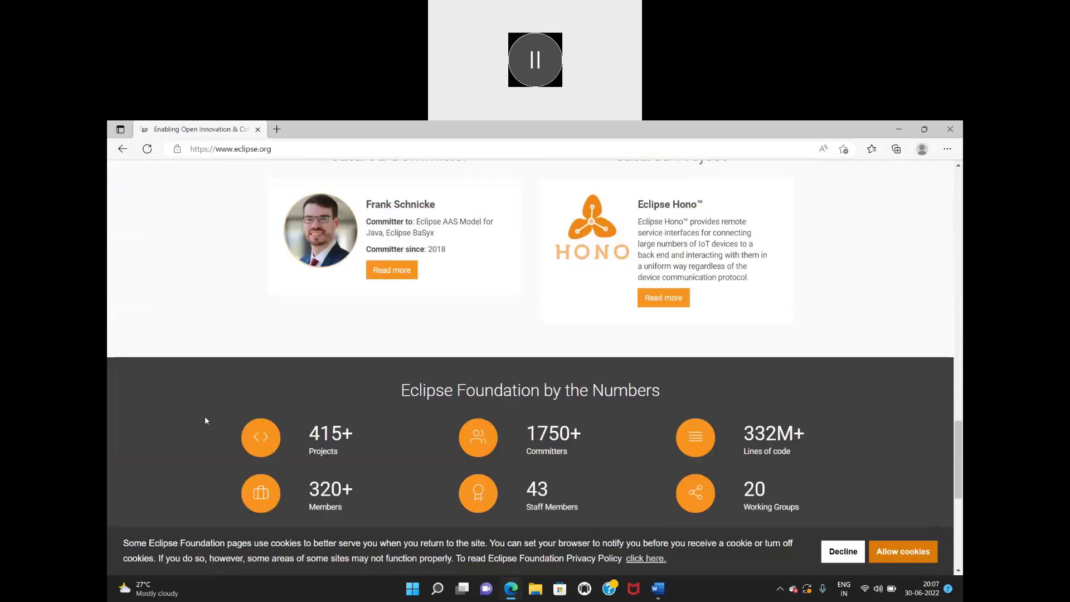
scroll(205, 421, "up", 20)
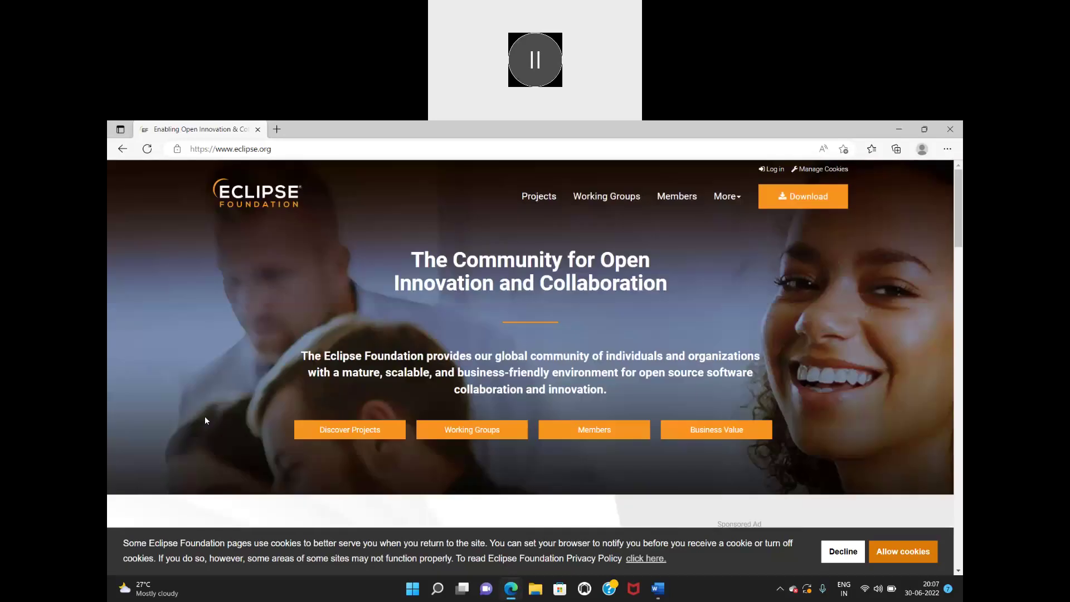
left_click_drag(205, 421, 191, 249)
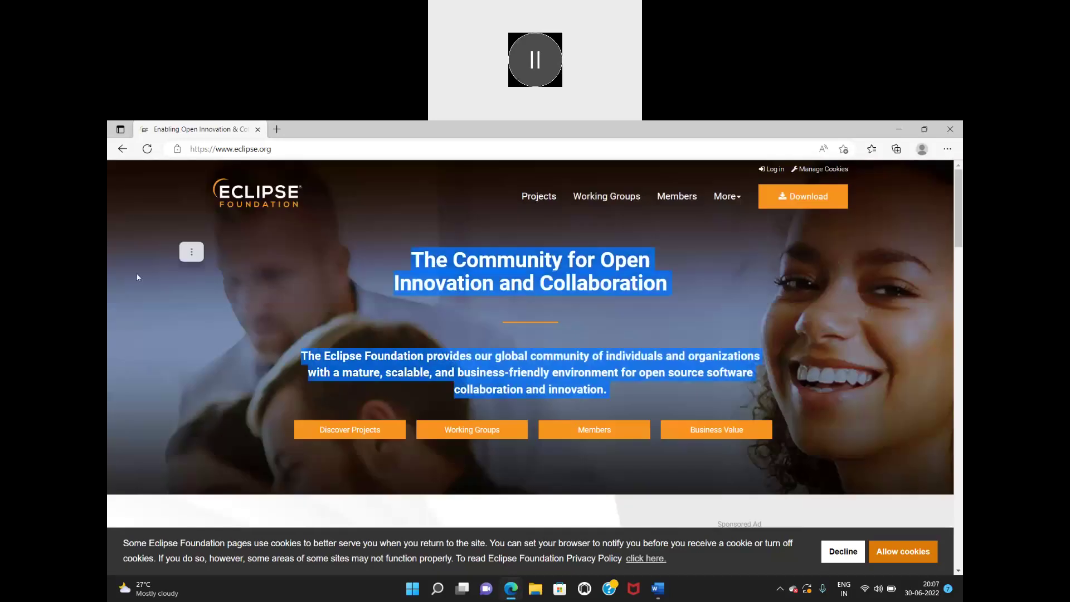
Clear the web address, minimize Edge and Word, and open Google Chrome with the second listed profile.
left_click(295, 149)
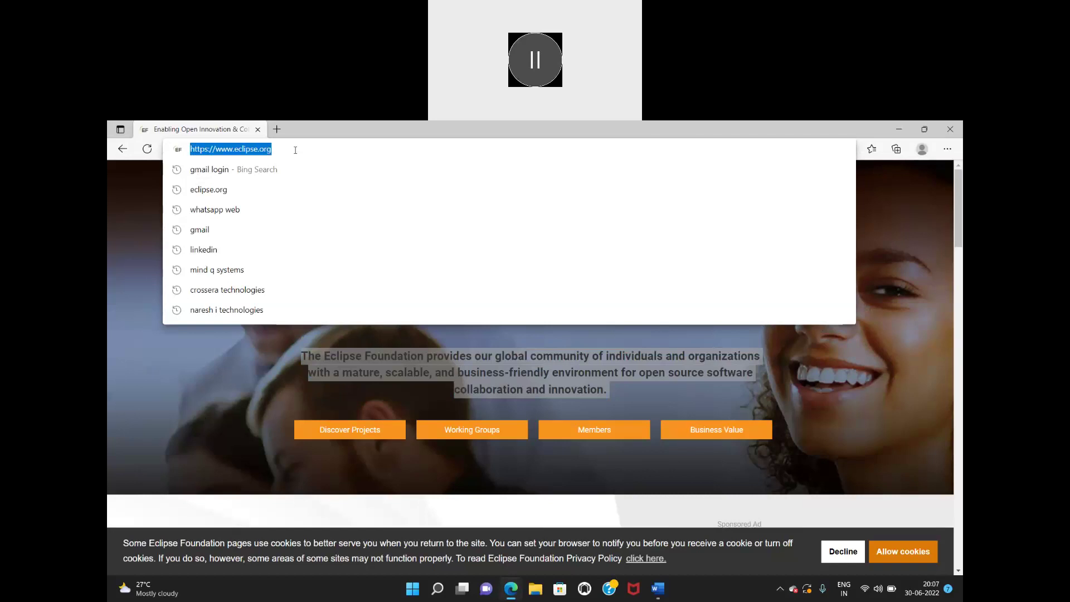
key("BackSpace")
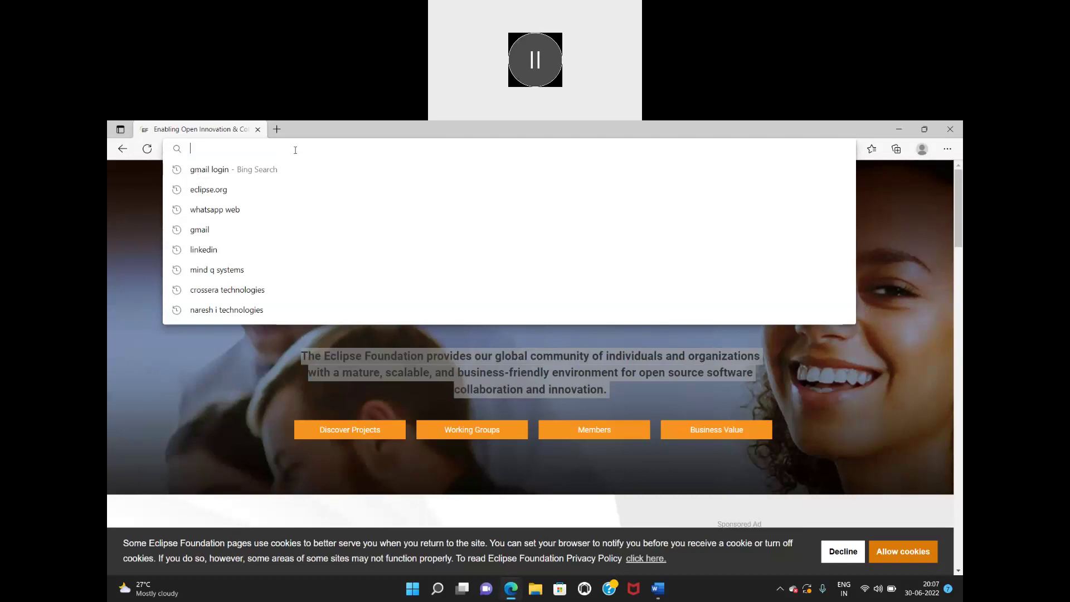
left_click(902, 130)
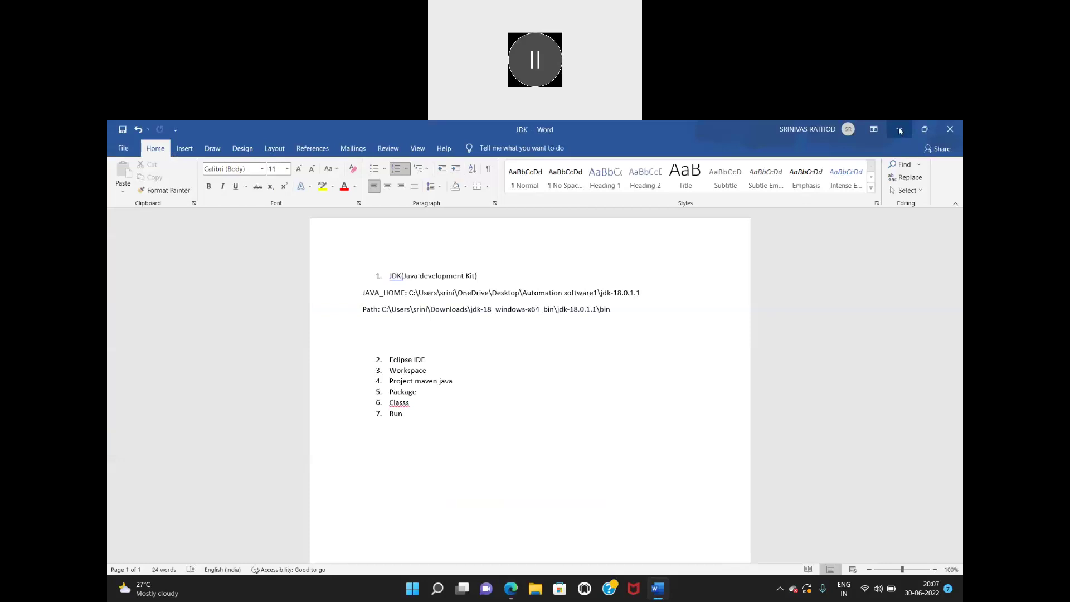
left_click(900, 131)
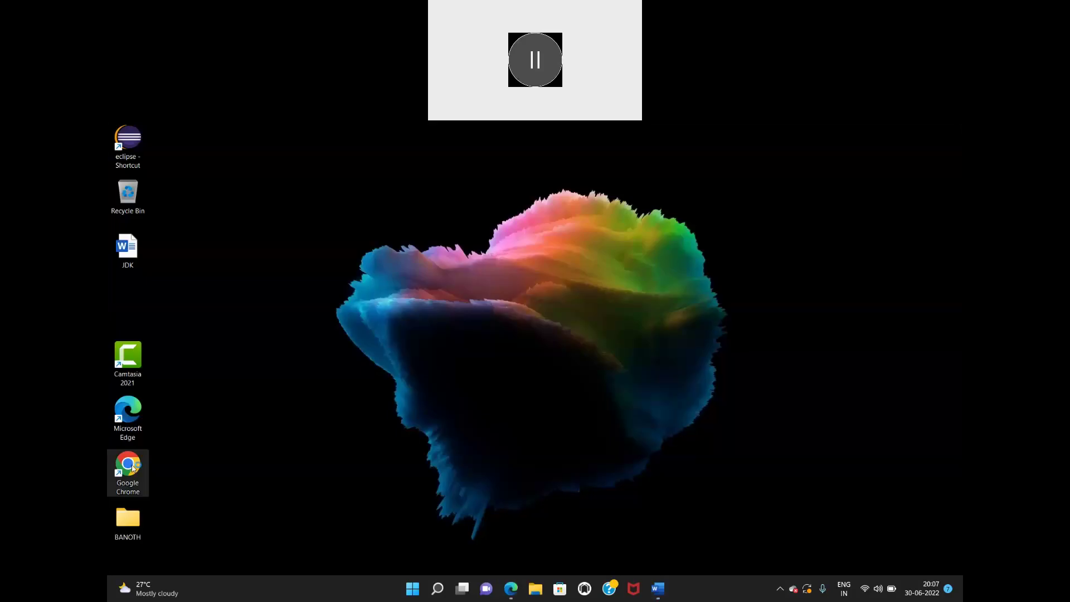
double_click(128, 465)
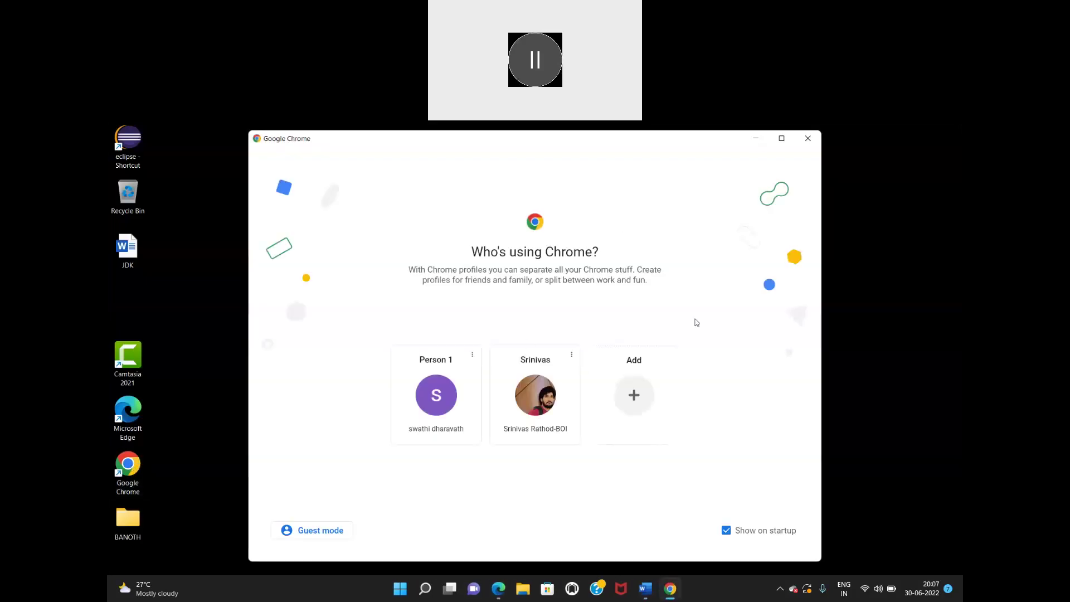
left_click(565, 391)
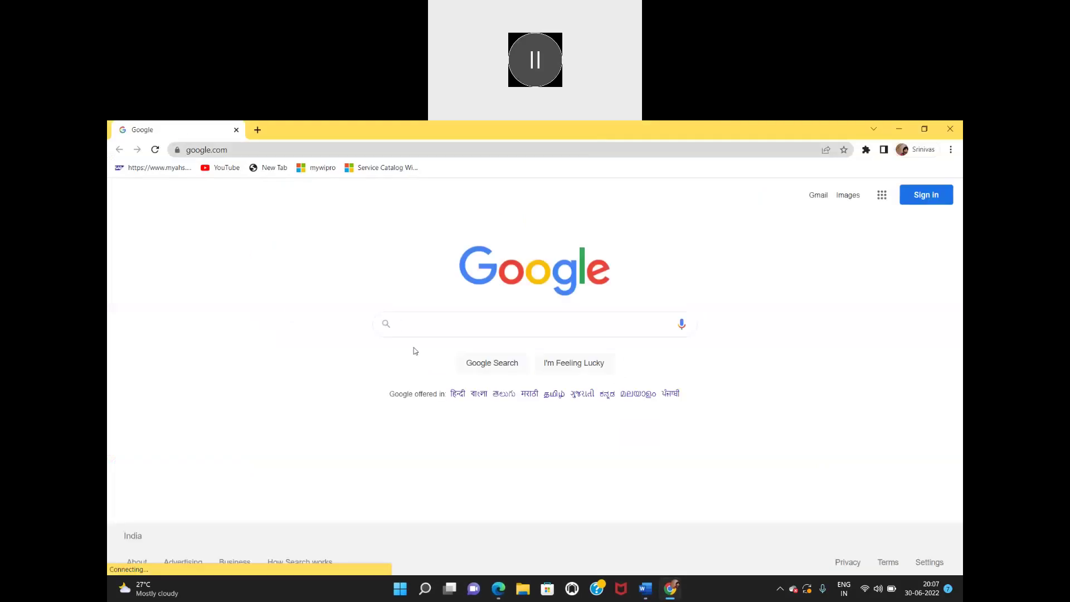
Search Google for "eclipse download" and open the Eclipse Downloads page of the Eclipse Foundation.
left_click(424, 329)
type("e")
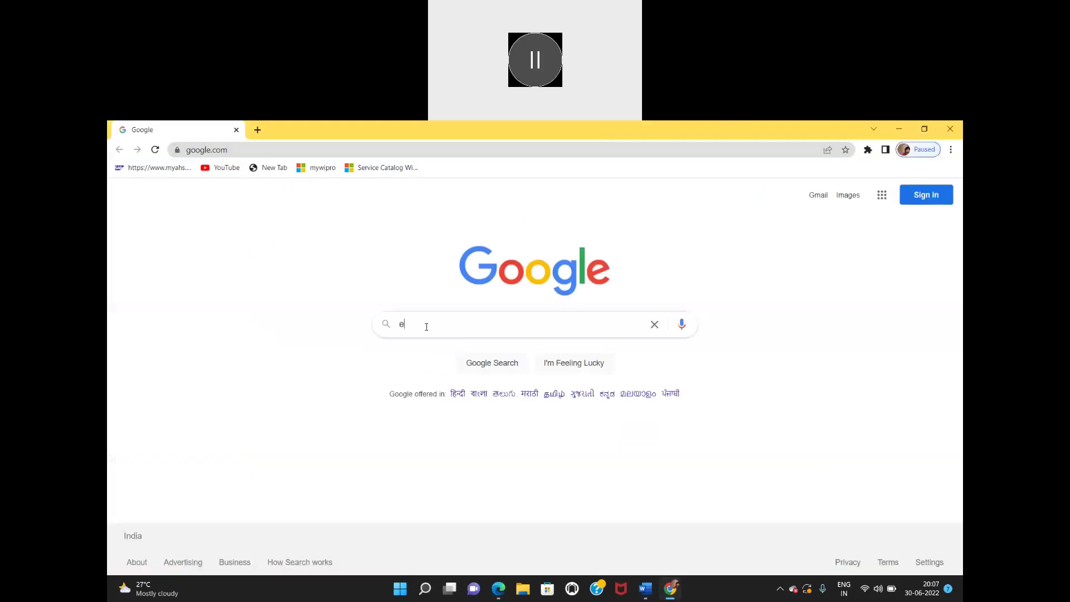
type("l")
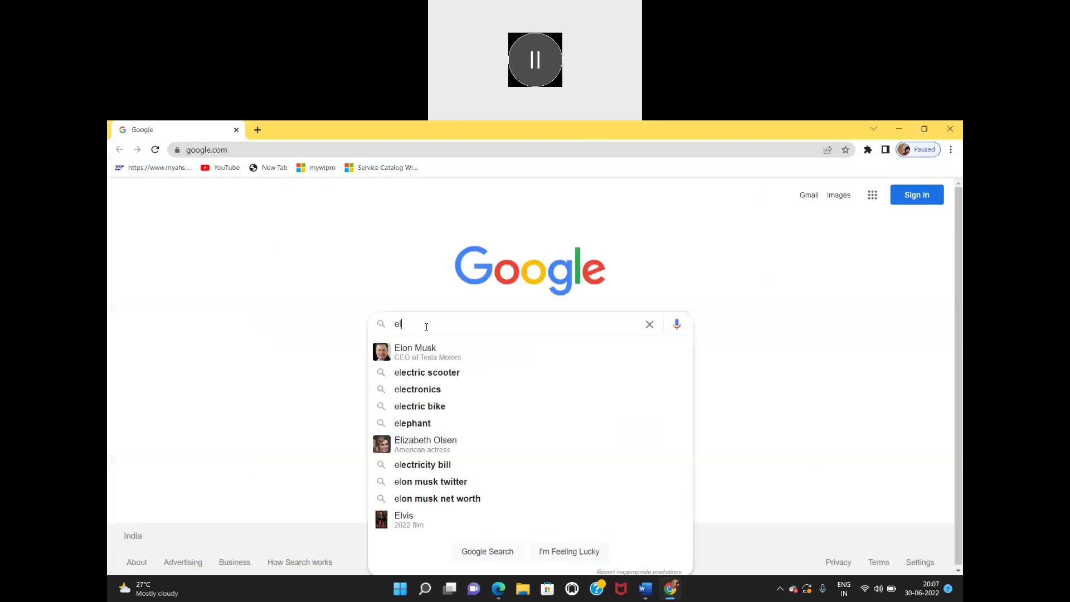
key("BackSpace")
type("cli")
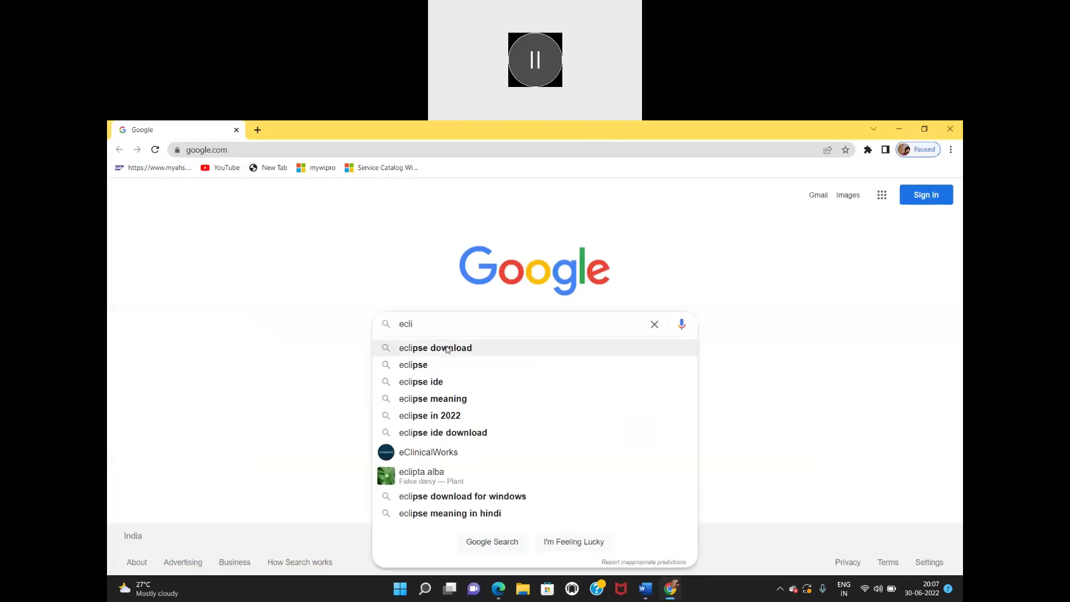
left_click(446, 348)
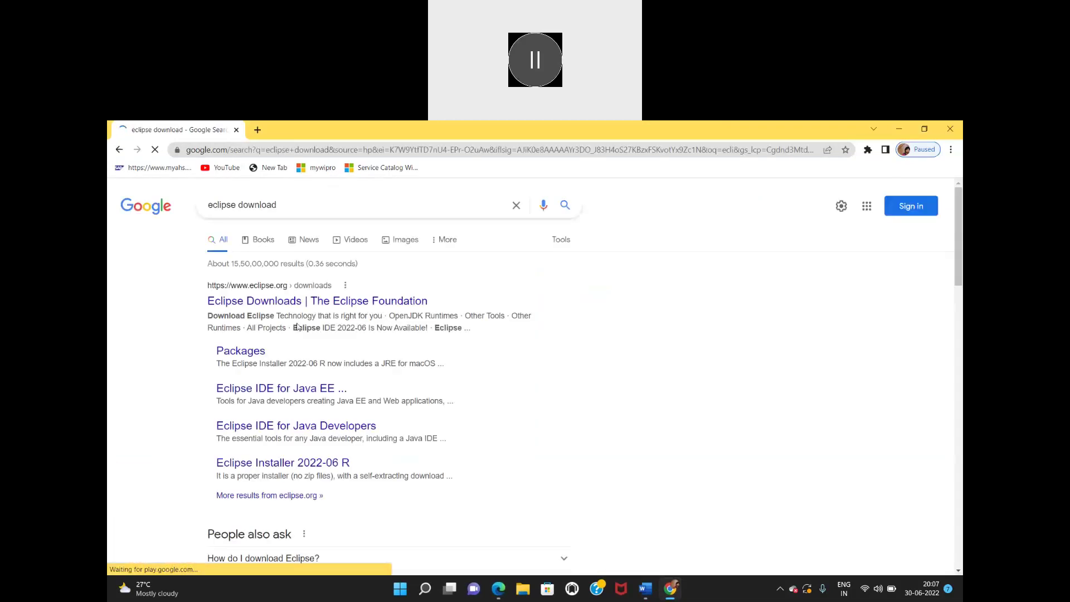
left_click(269, 304)
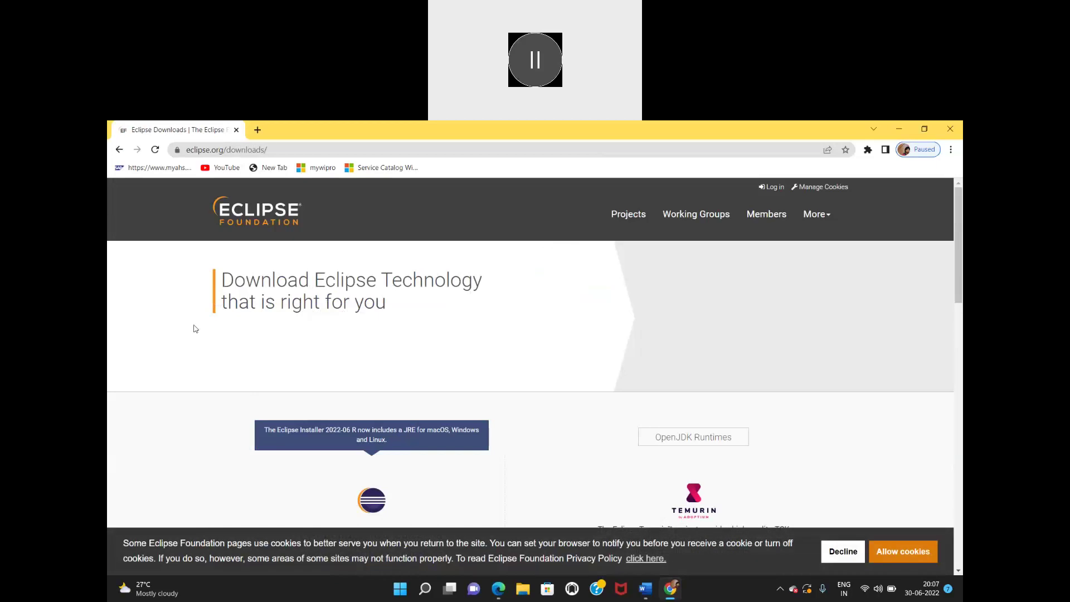
Look through the Eclipse Downloads page for the Eclipse IDE 2022-06 download options, other tools and runtimes.
scroll(171, 379, "down", 3)
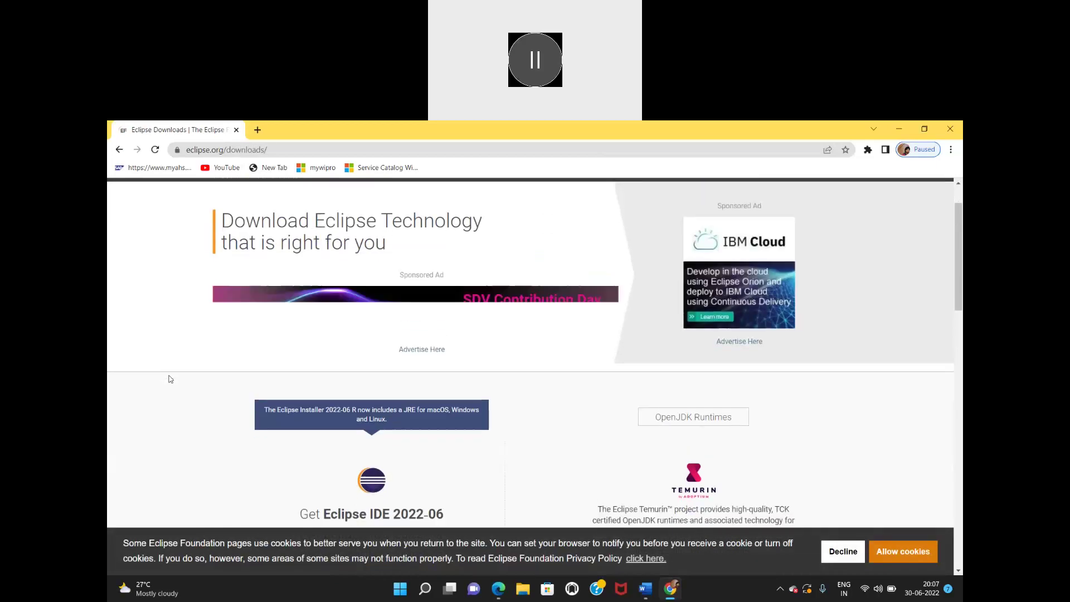
scroll(170, 379, "down", 2)
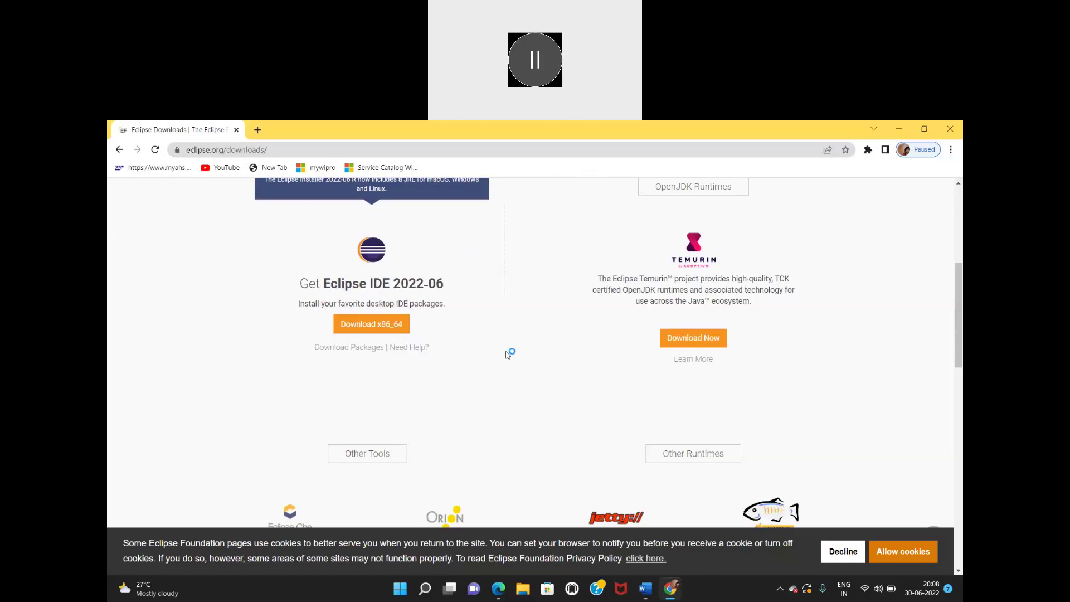
scroll(190, 428, "down", 2)
scroll(190, 428, "down", 3)
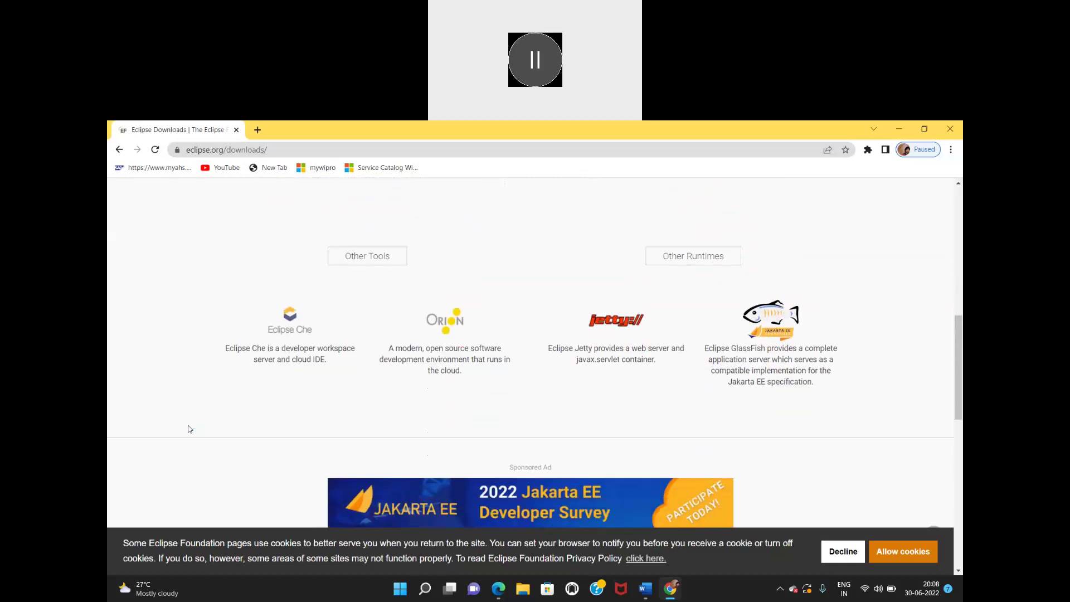
scroll(189, 428, "down", 3)
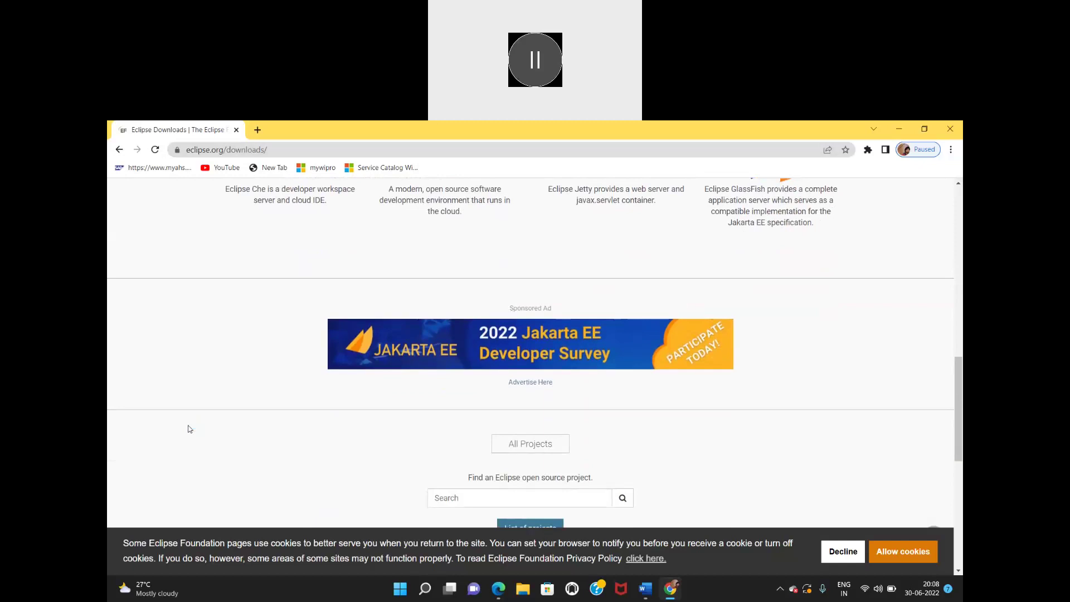
scroll(190, 428, "down", 3)
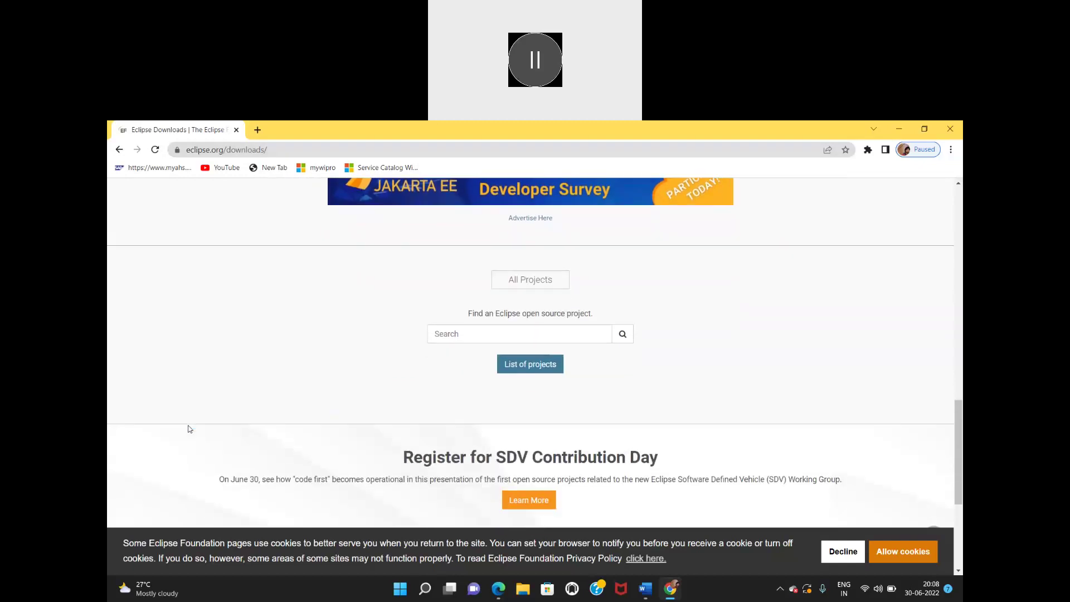
scroll(189, 428, "down", 4)
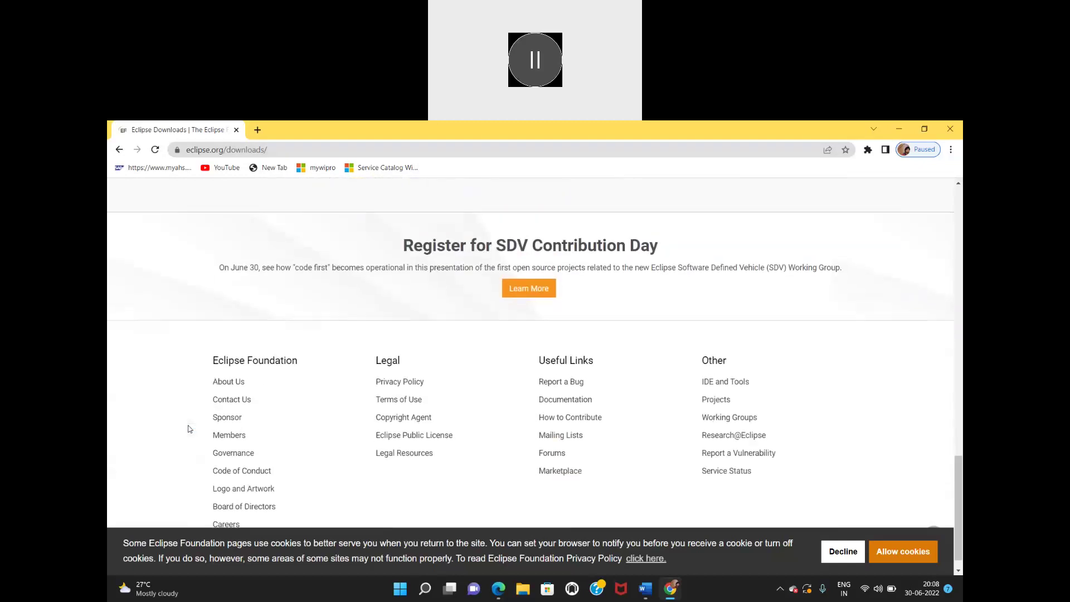
scroll(190, 429, "up", 10)
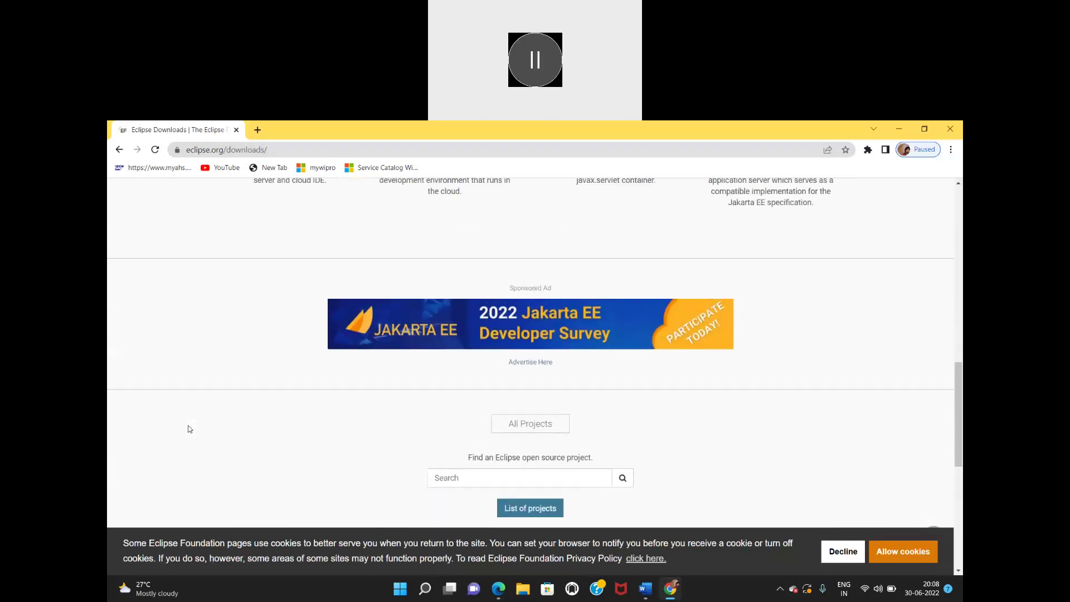
scroll(189, 429, "up", 4)
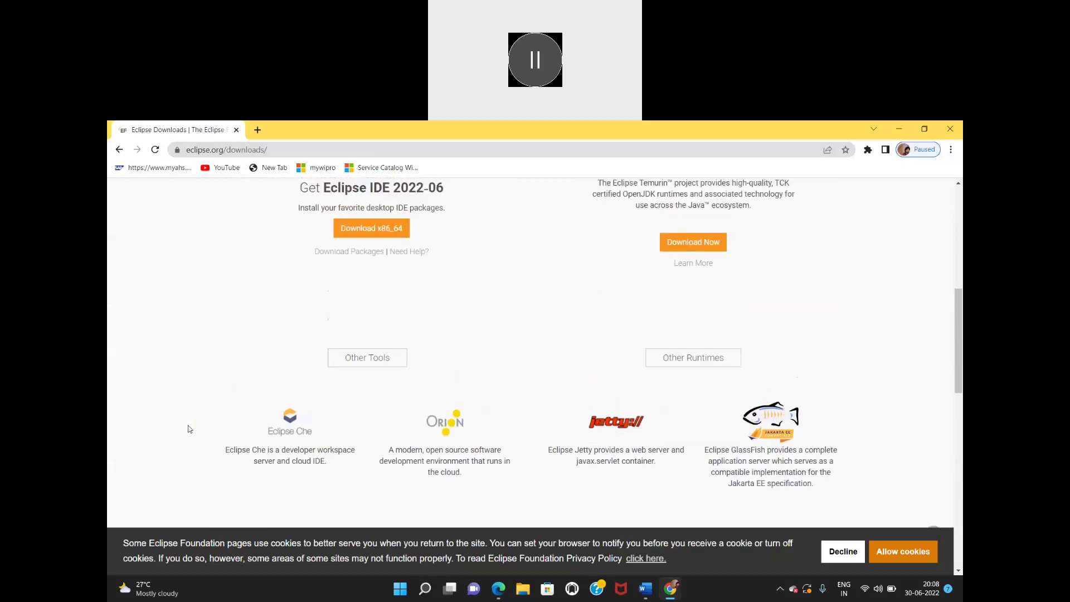
scroll(189, 428, "up", 1)
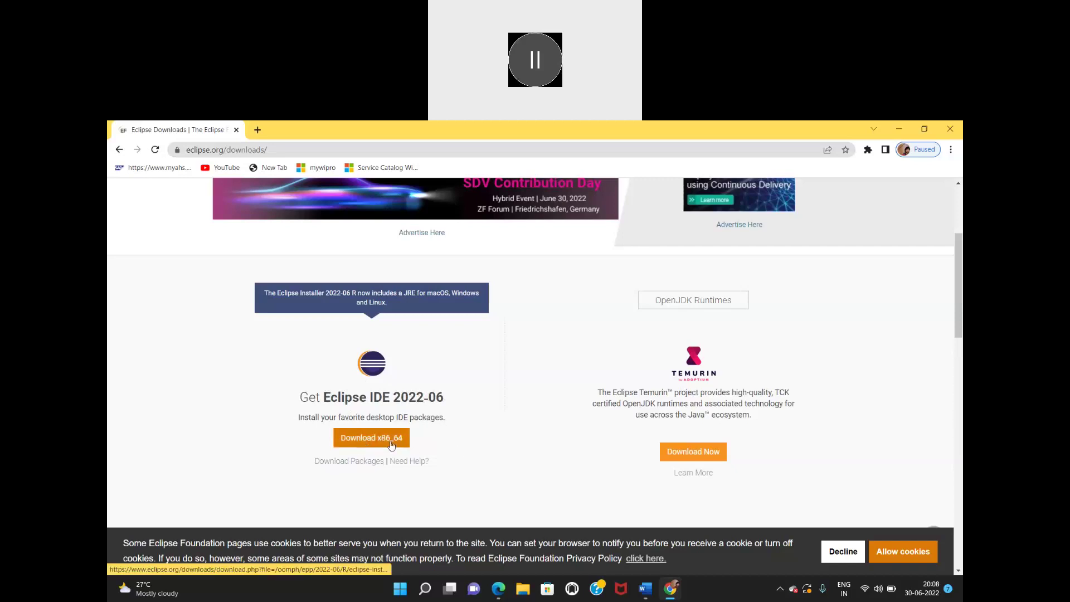
Open the Eclipse IDE 2022-06 download packages list and go to the Eclipse IDE for Java Developers package.
left_click(343, 467)
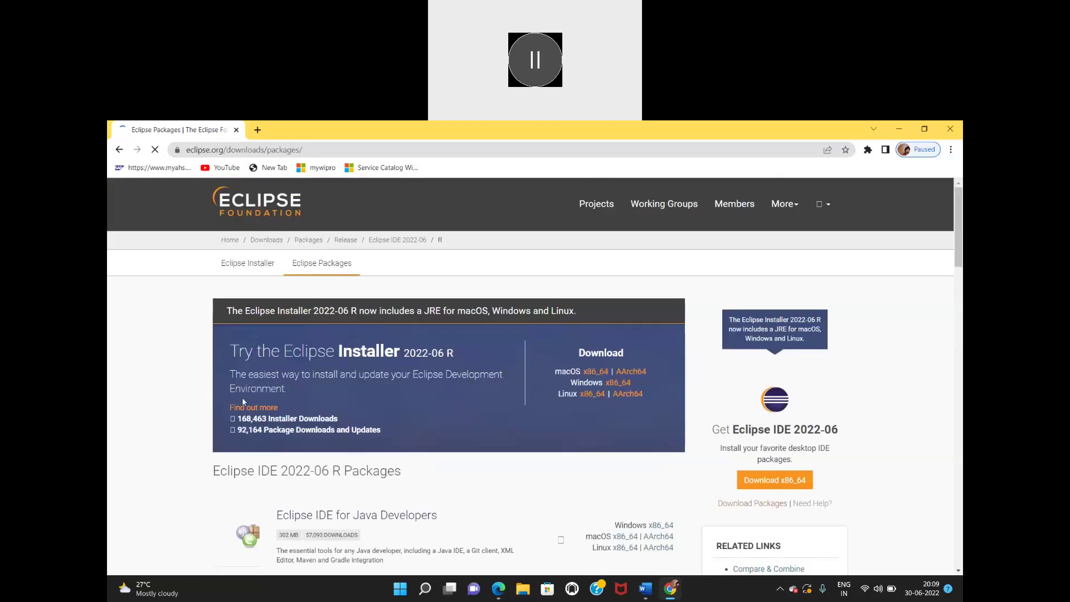
scroll(171, 430, "down", 2)
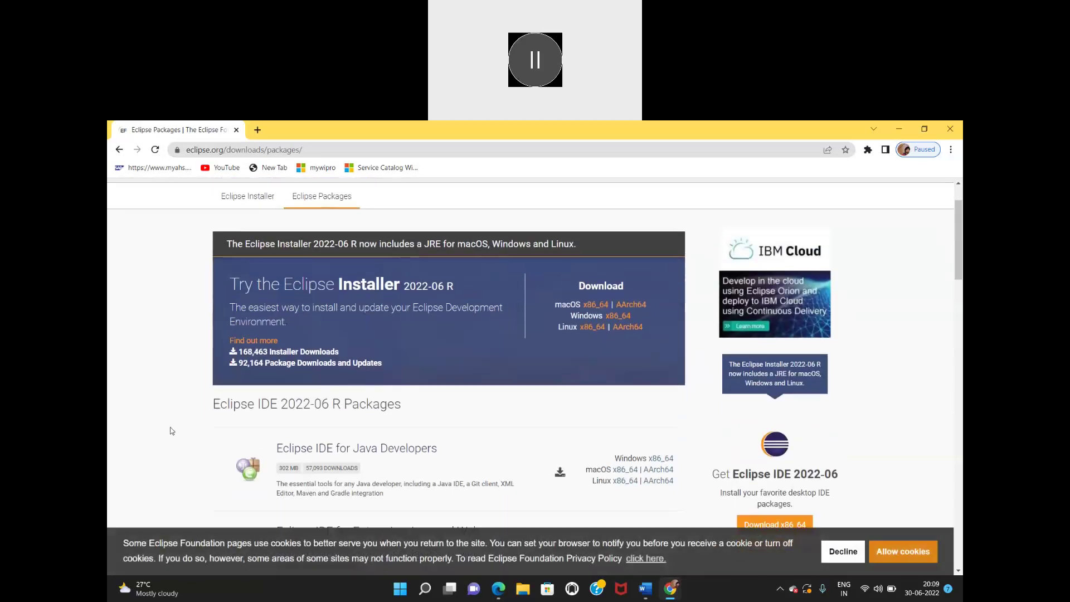
scroll(170, 429, "down", 2)
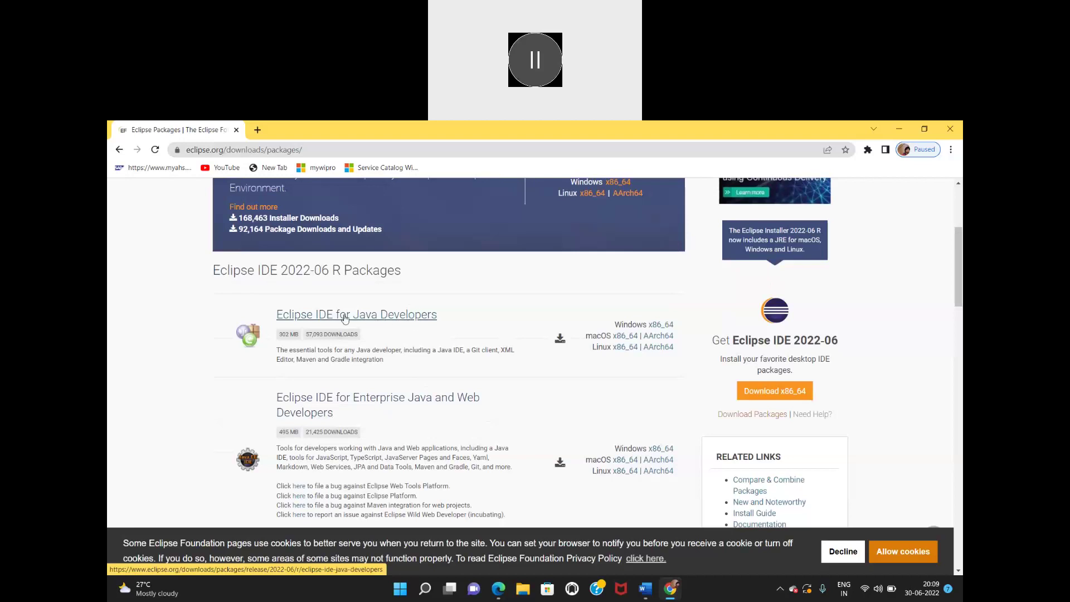
left_click(344, 318)
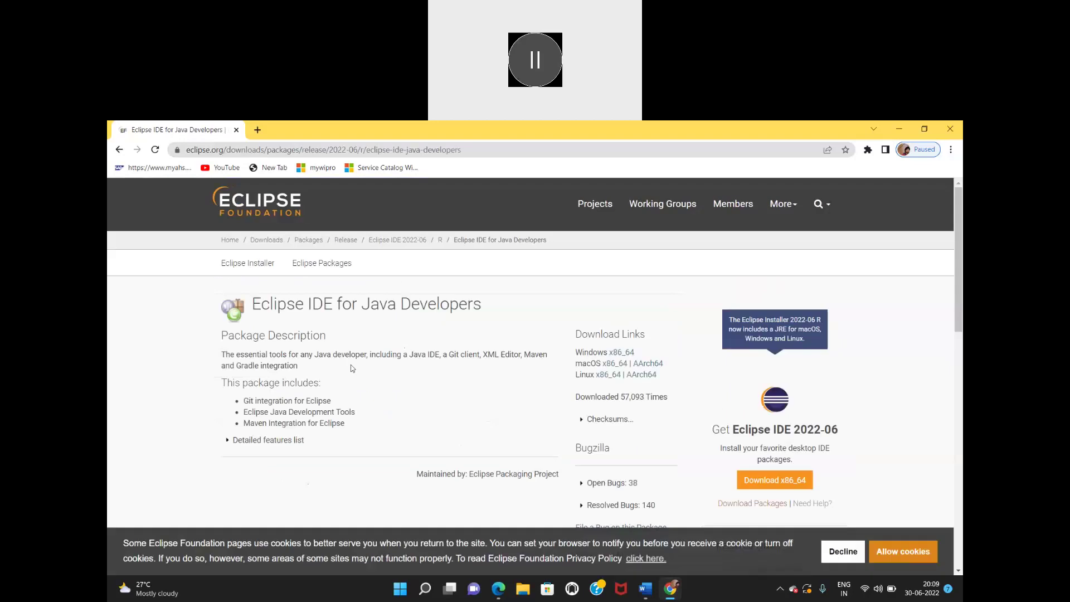
Review the package page and download the Windows x86_64 build of Eclipse IDE for Java Developers from the preselected mirror.
scroll(209, 453, "down", 3)
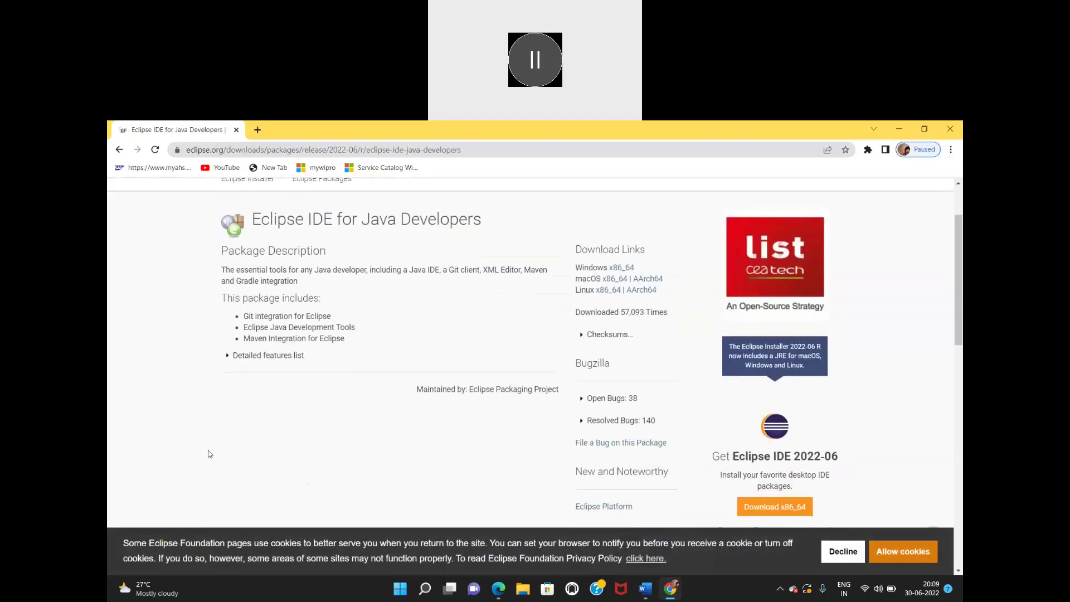
scroll(209, 454, "down", 3)
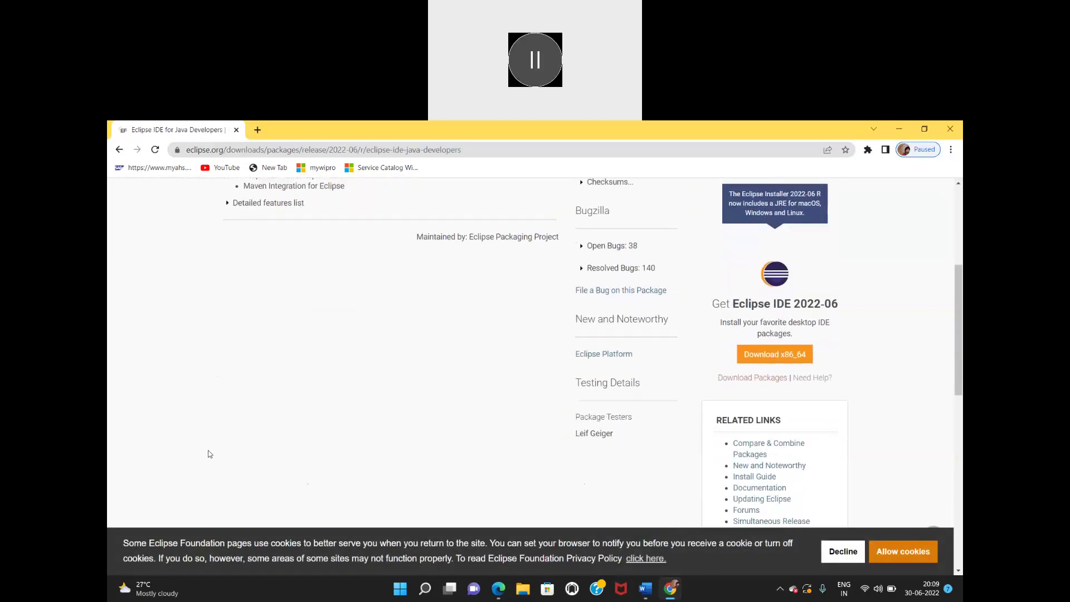
scroll(209, 454, "down", 8)
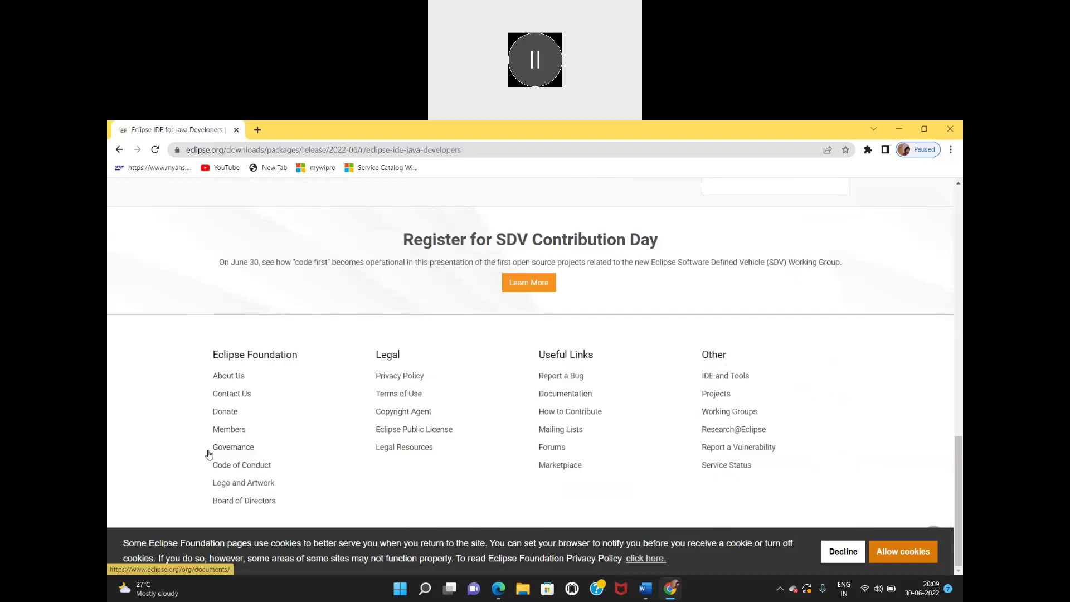
scroll(210, 454, "up", 3)
scroll(210, 453, "up", 15)
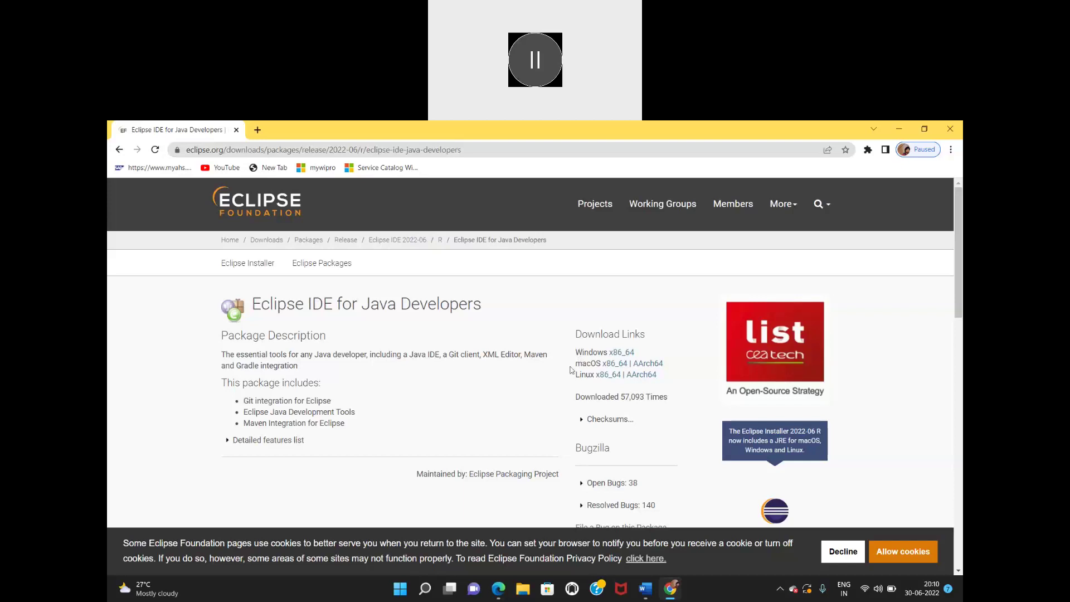
left_click(621, 353)
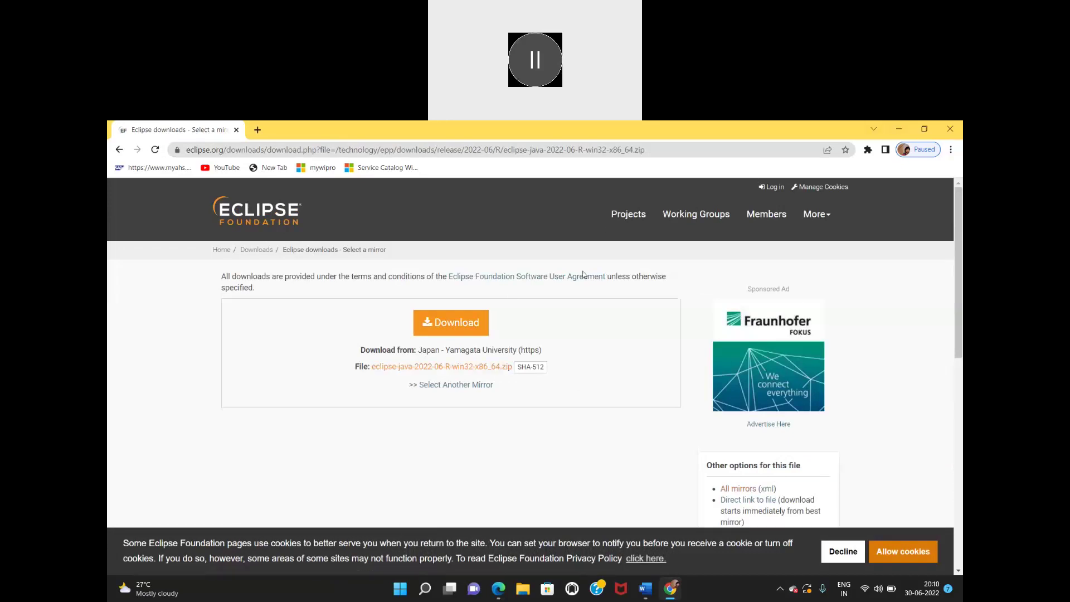
left_click(450, 328)
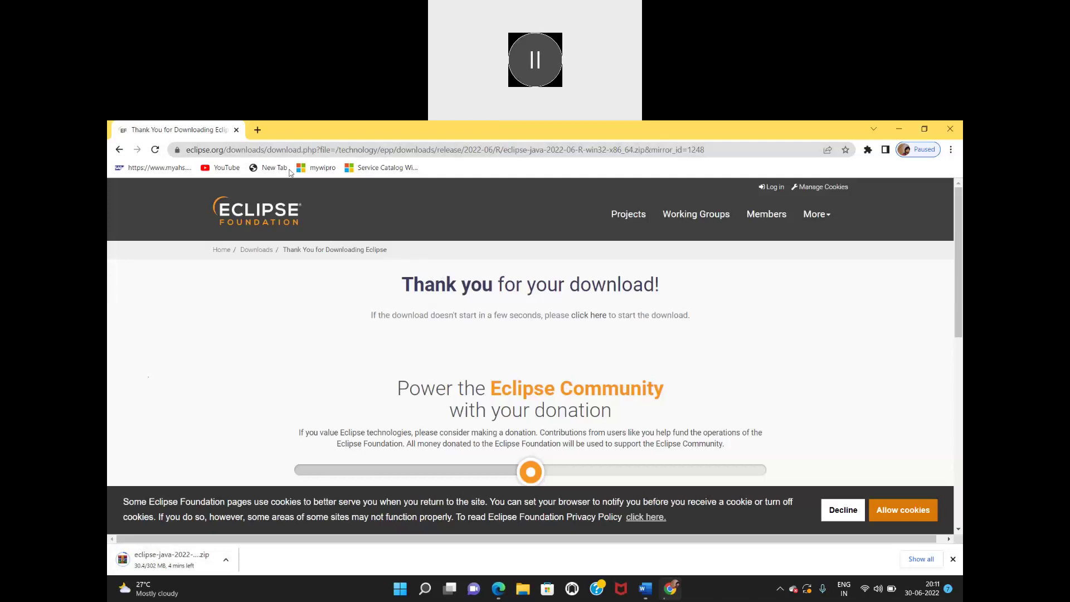
Repeat the "eclipse download" search in a new browser tab and open the Eclipse Downloads page from its results.
left_click(258, 130)
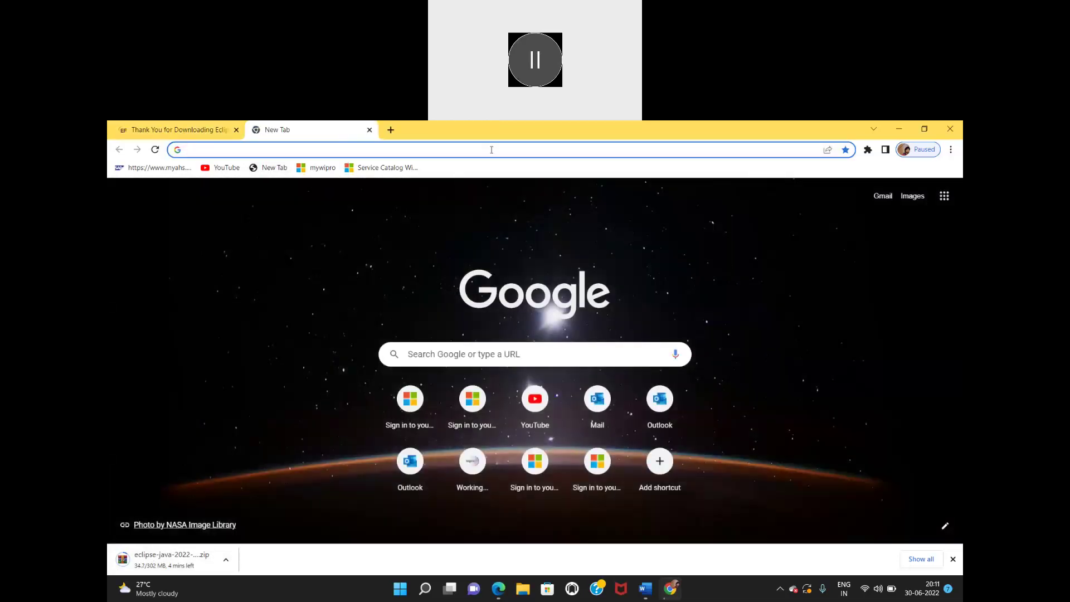
left_click(495, 148)
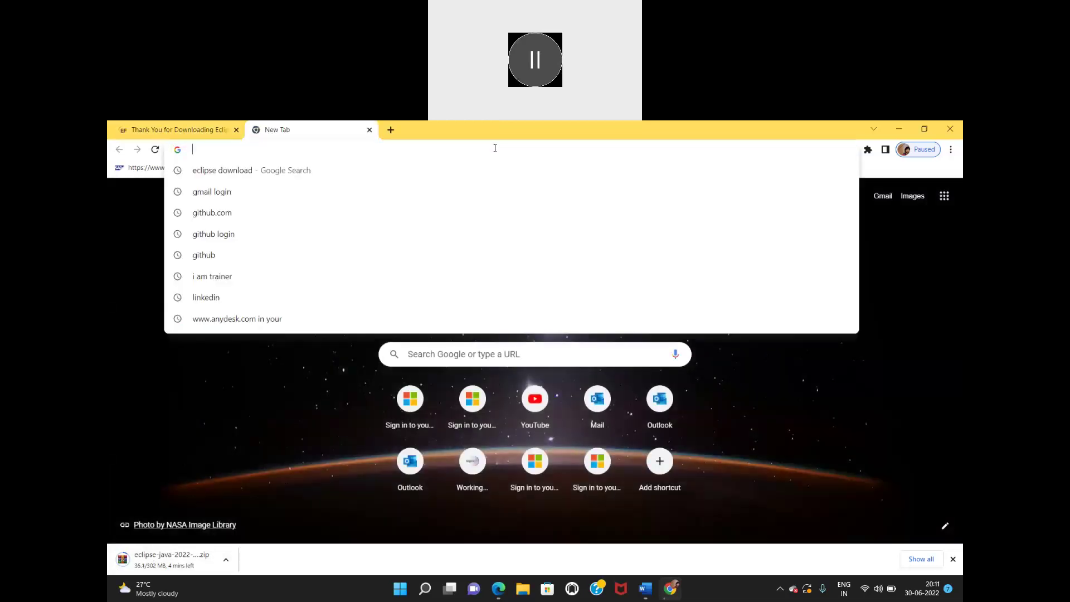
left_click(239, 173)
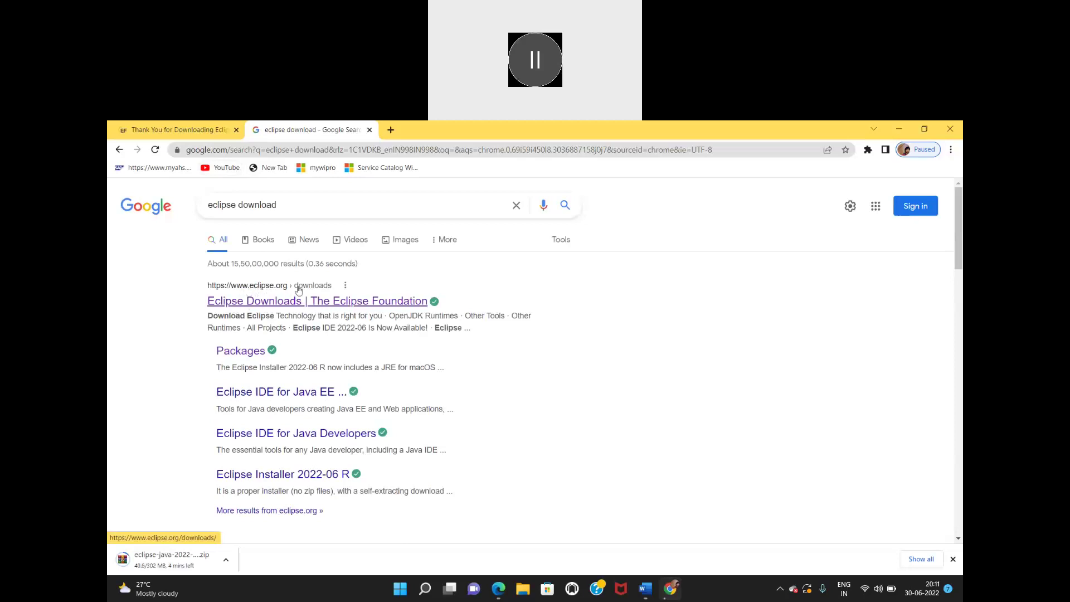
left_click(291, 306)
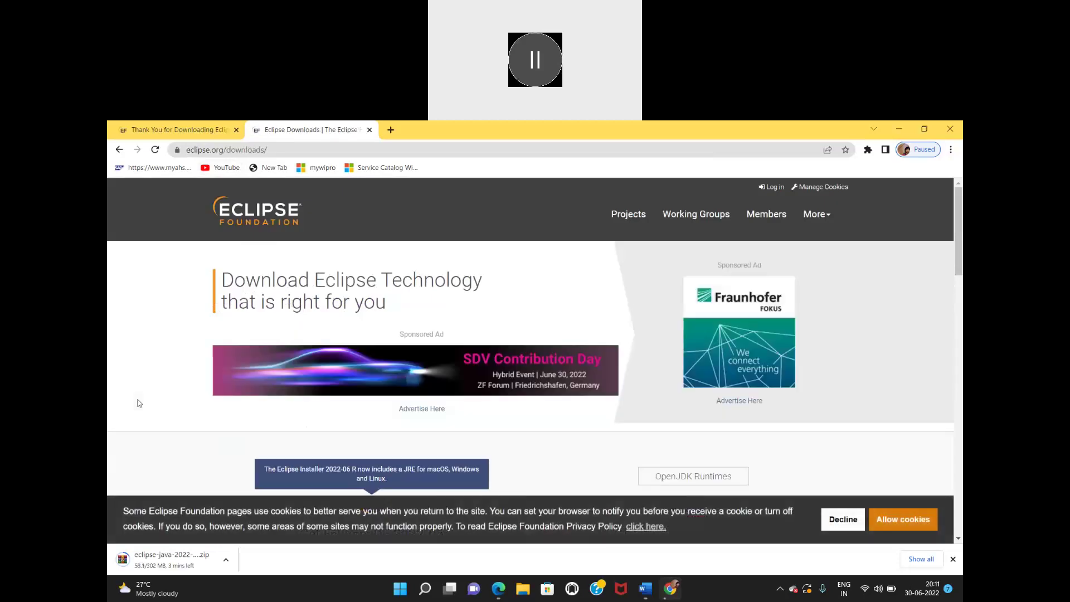
In the second tab, open the download packages list and the Eclipse IDE for Java Developers page.
scroll(139, 403, "down", 2)
scroll(139, 402, "down", 2)
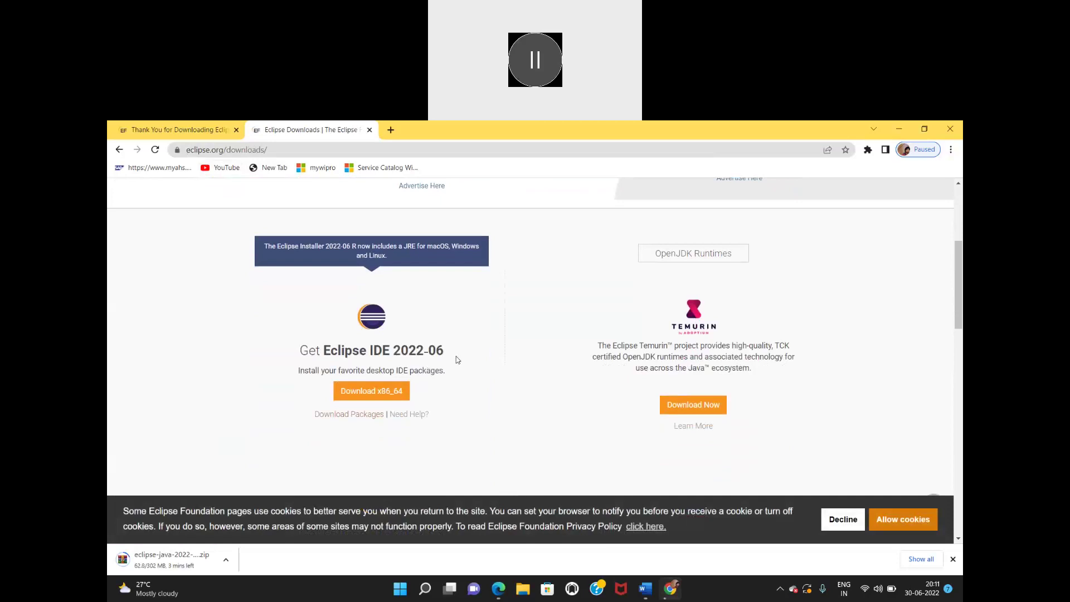
left_click(358, 415)
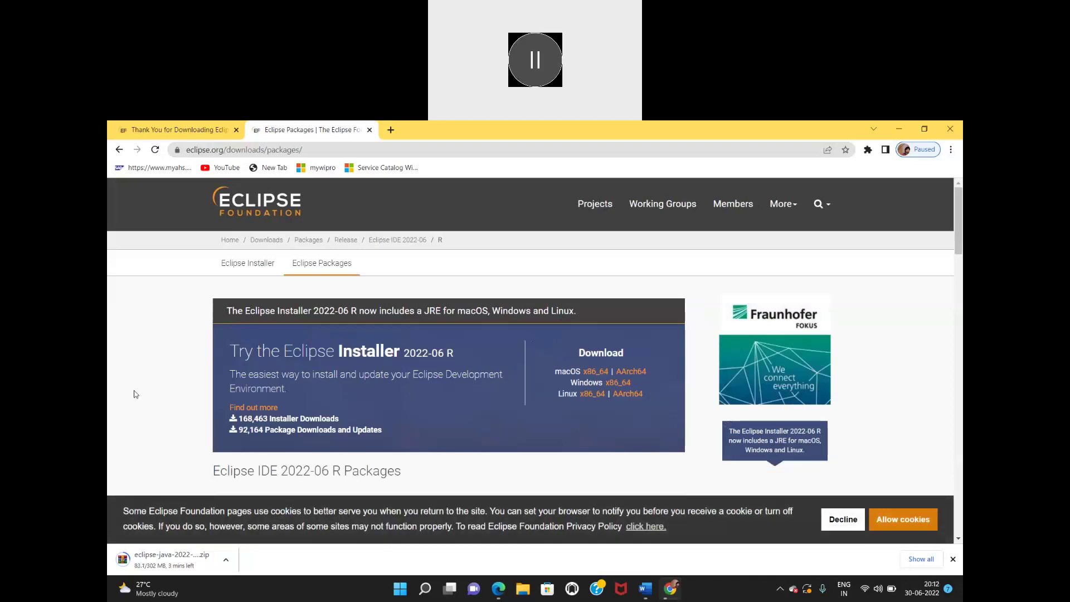
scroll(134, 394, "down", 2)
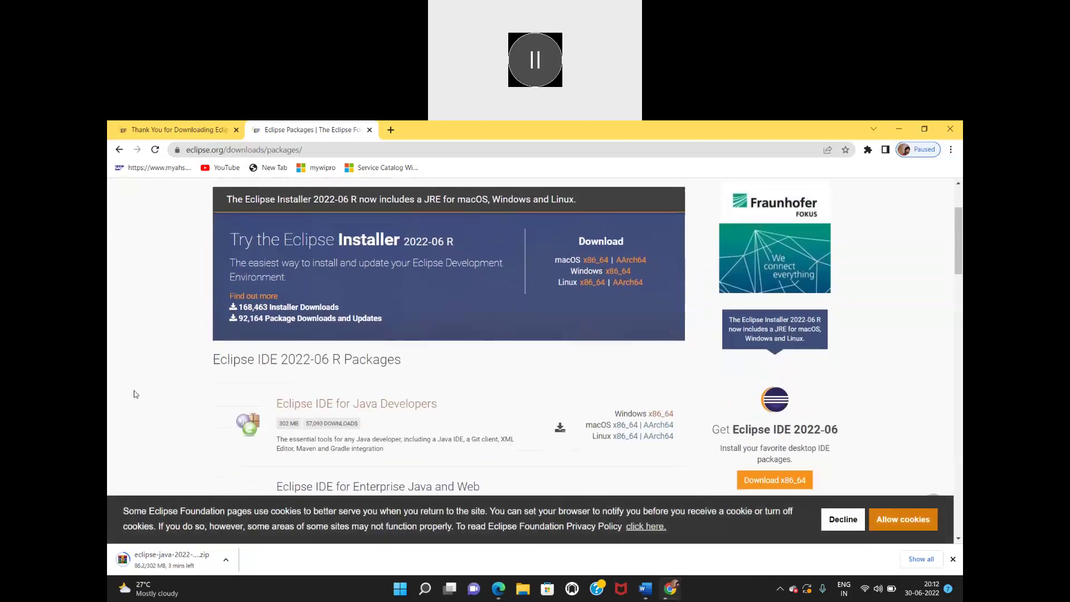
scroll(133, 394, "down", 2)
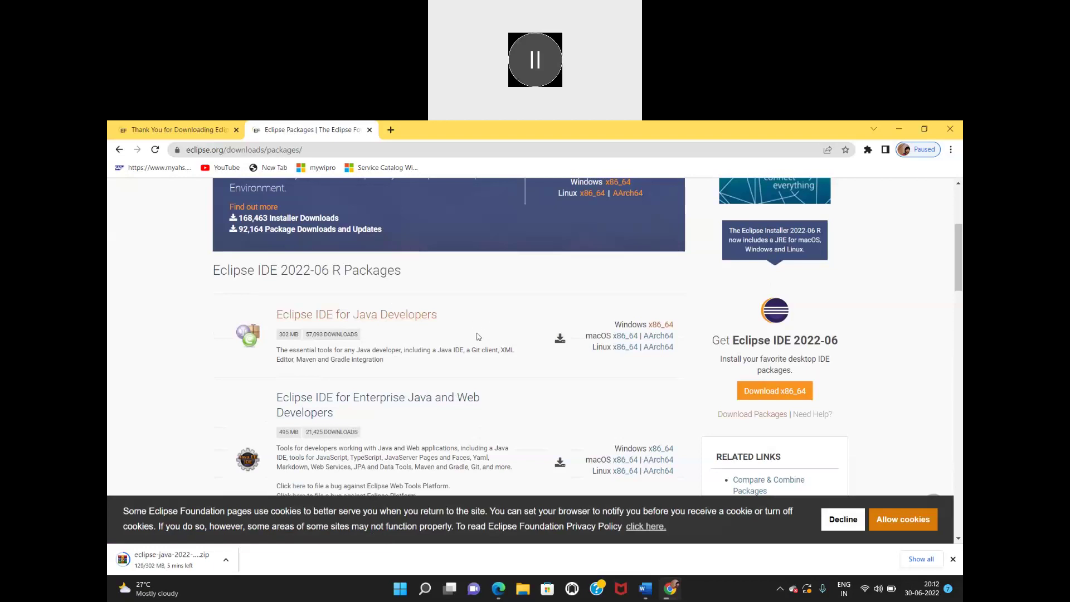
scroll(477, 336, "up", 2)
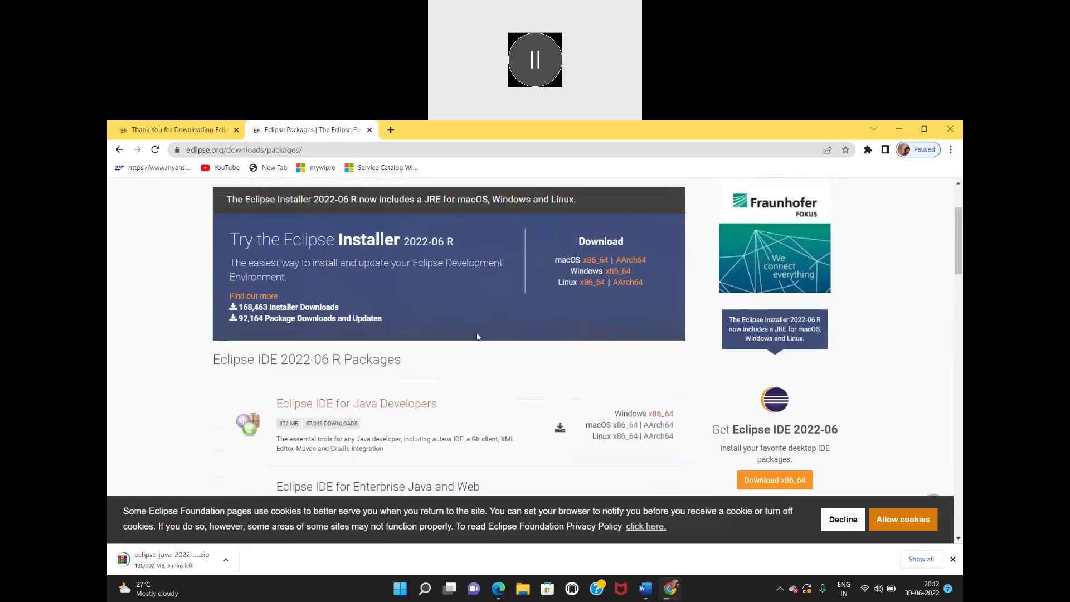
left_click(384, 406)
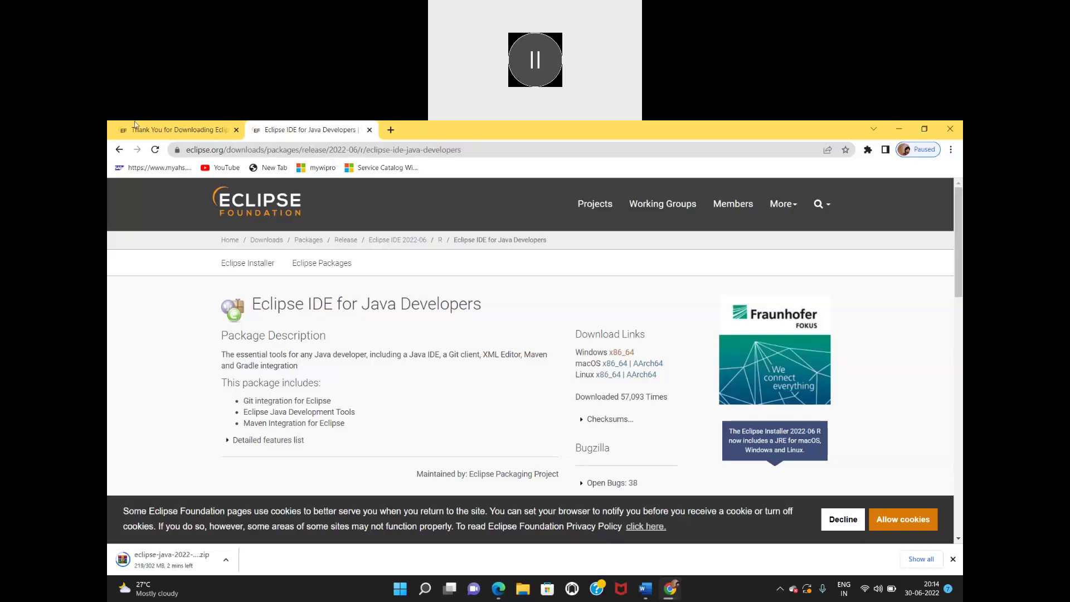
Load the Google home page in the current tab, search for "eclipse download" and open the Eclipse Downloads page.
left_click(756, 146)
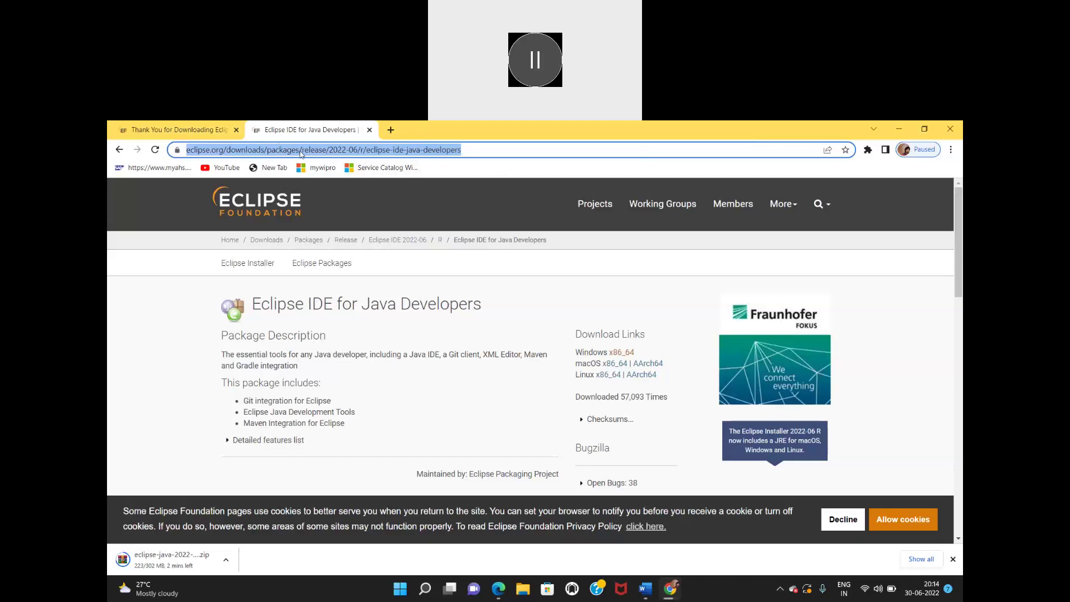
type("g")
key("Return")
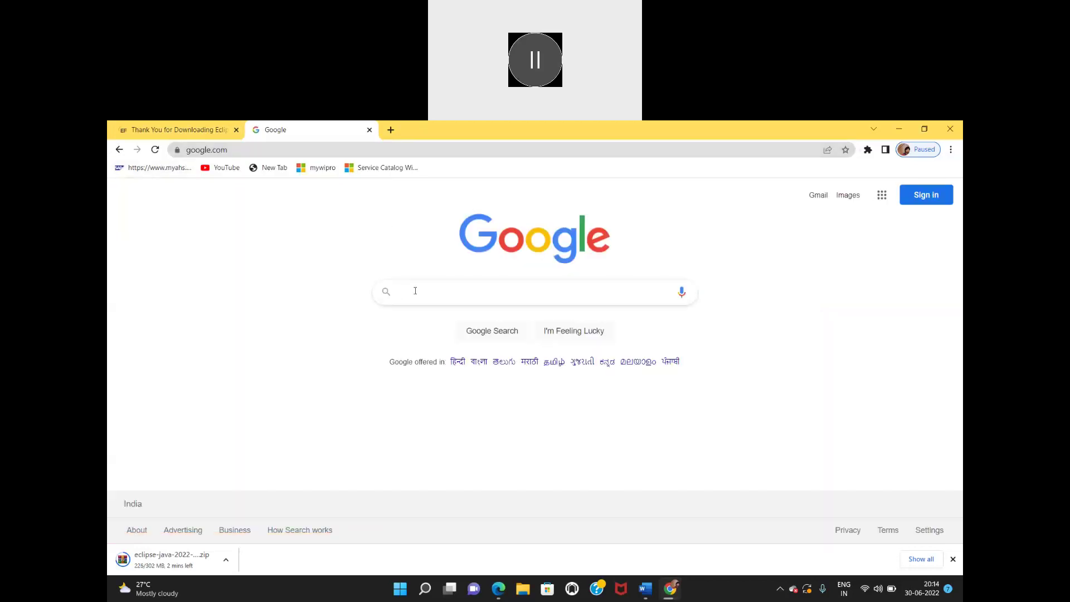
type("eclo")
key("BackSpace")
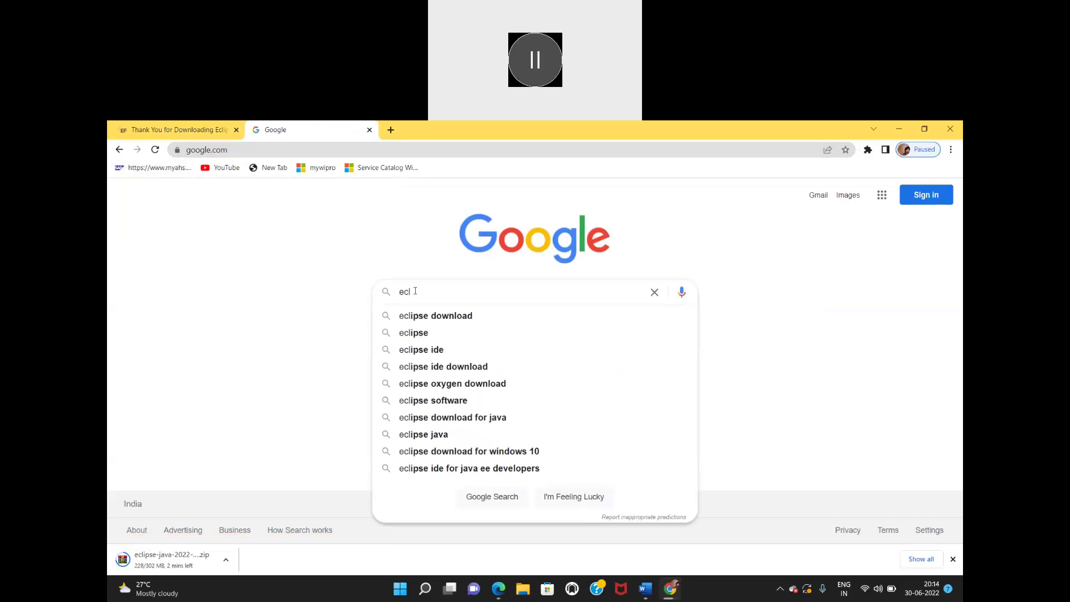
left_click(441, 318)
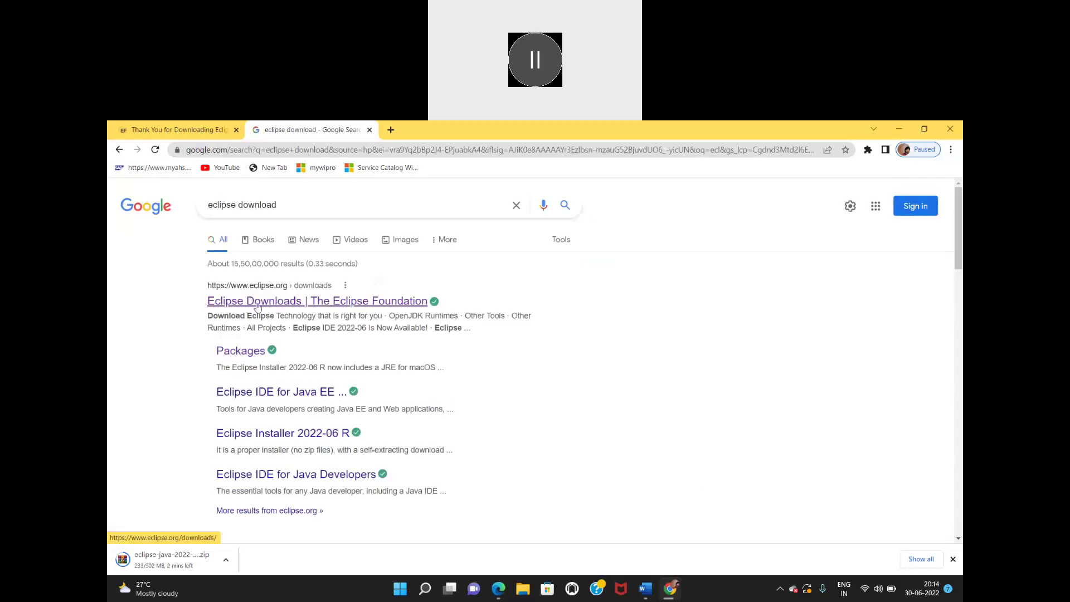
left_click(267, 307)
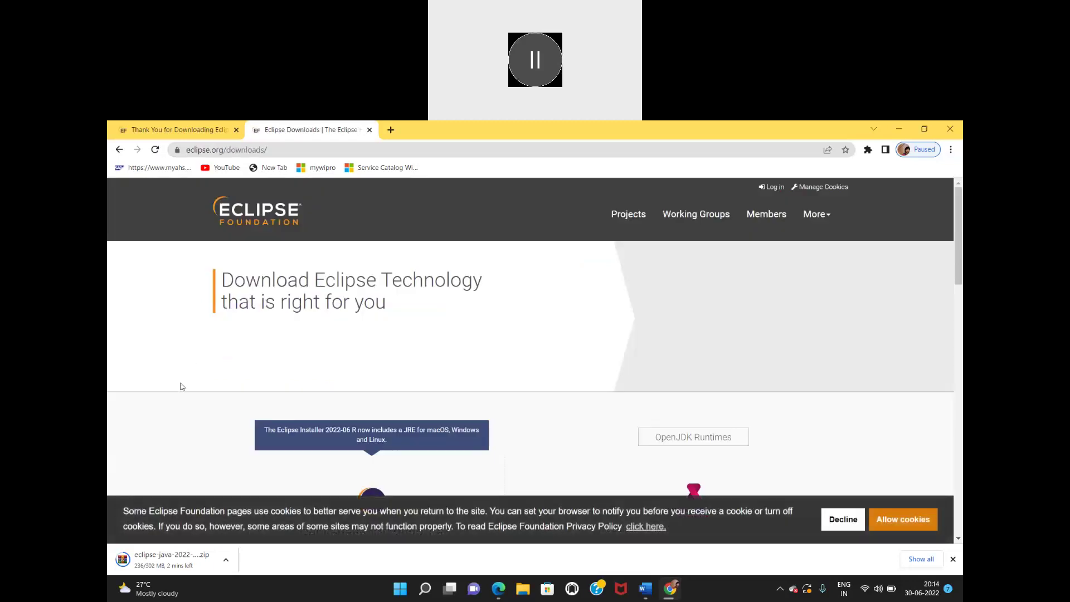
Open the Eclipse IDE 2022-06 download packages list, review it and go to the Eclipse IDE for Java Developers page.
scroll(180, 384, "down", 2)
scroll(180, 386, "down", 3)
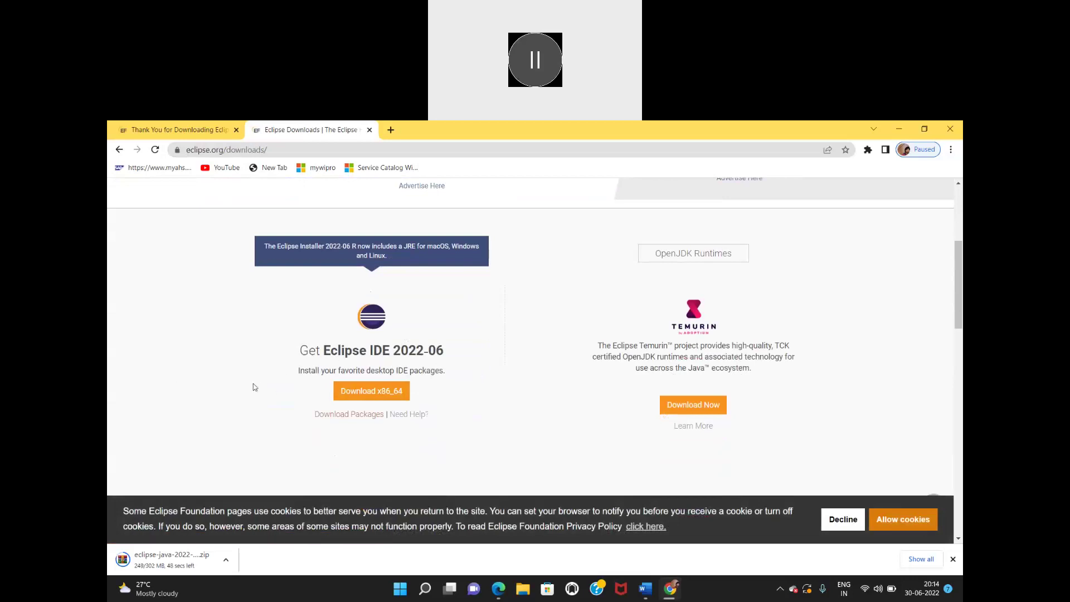
left_click(361, 415)
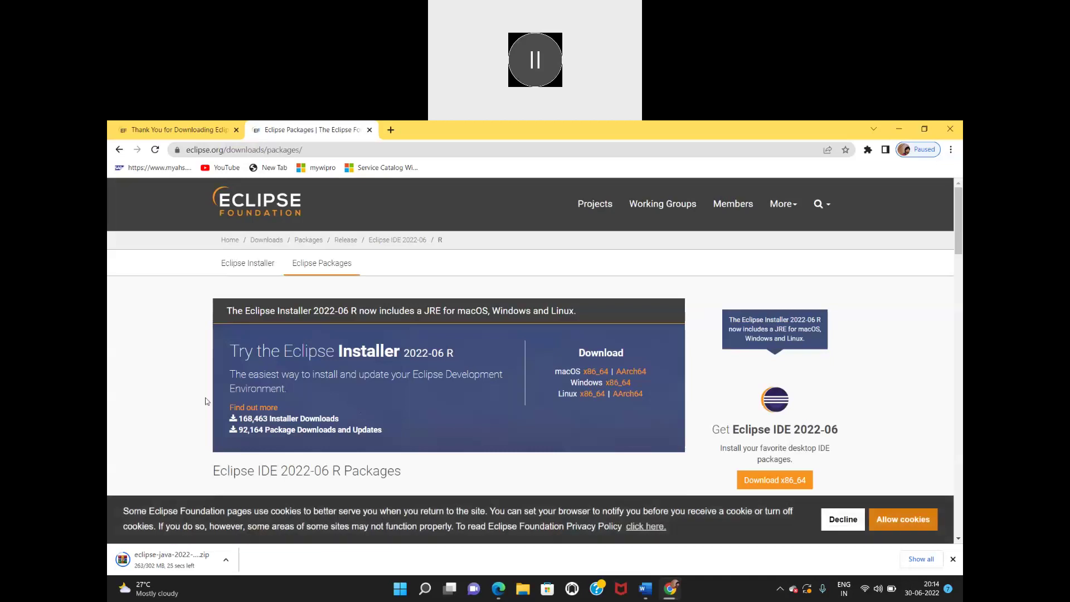
scroll(166, 414, "down", 3)
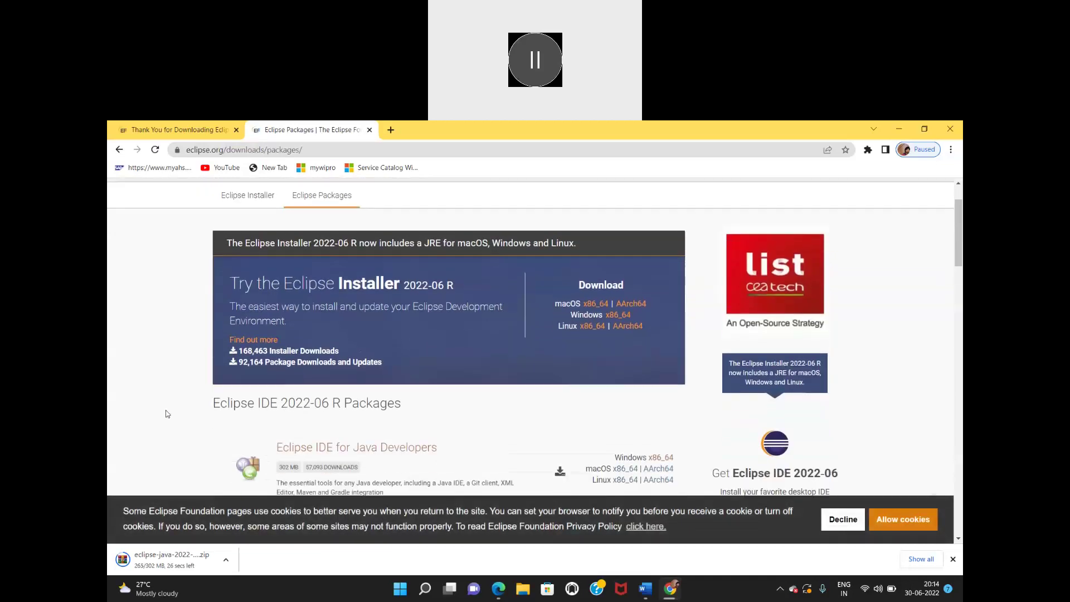
scroll(165, 414, "down", 2)
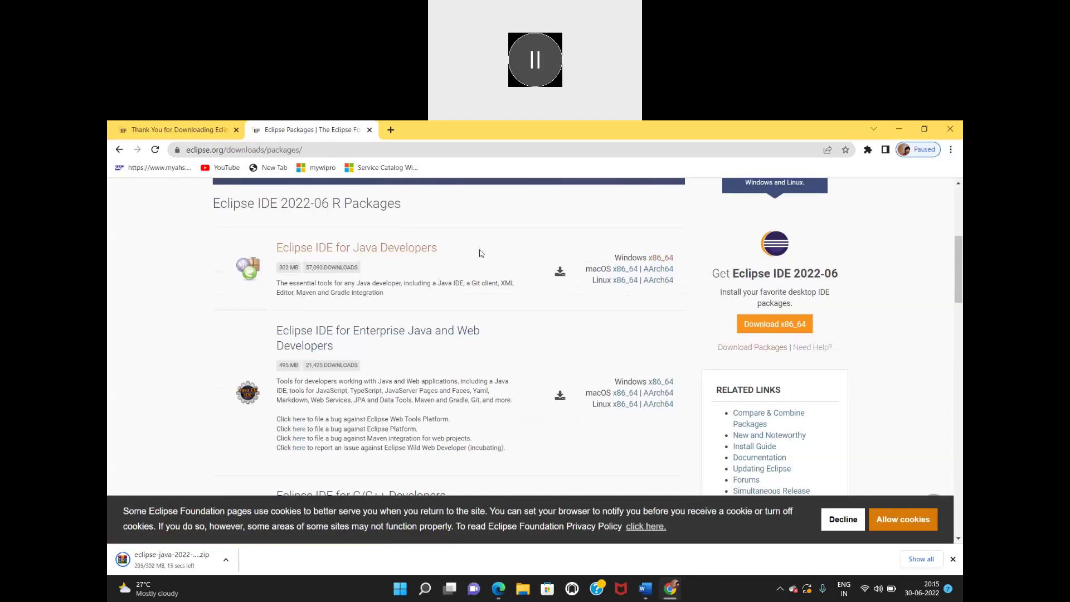
scroll(481, 253, "up", 3)
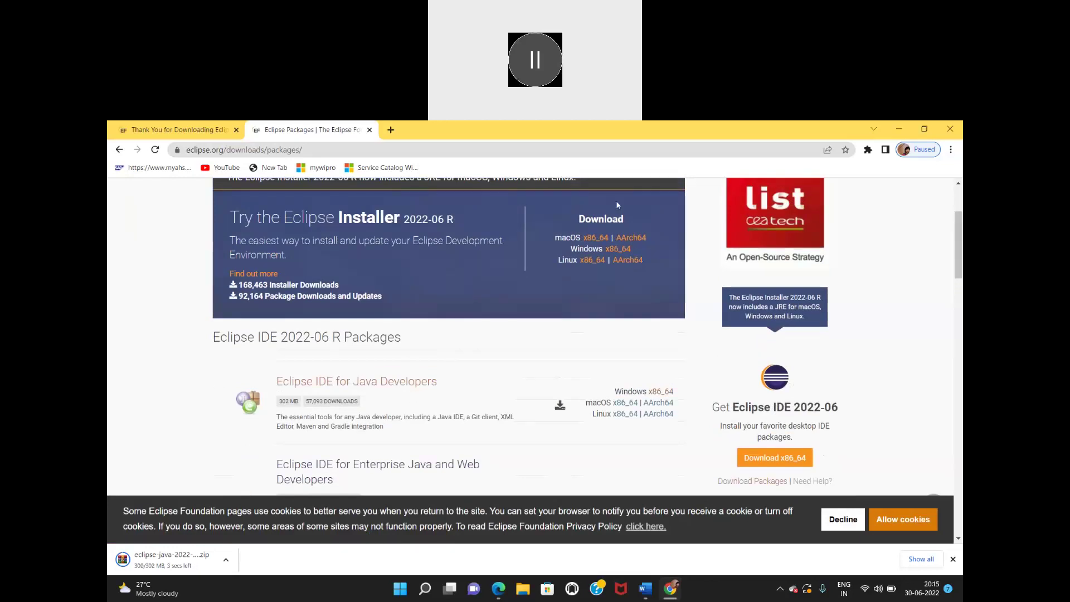
left_click(337, 382)
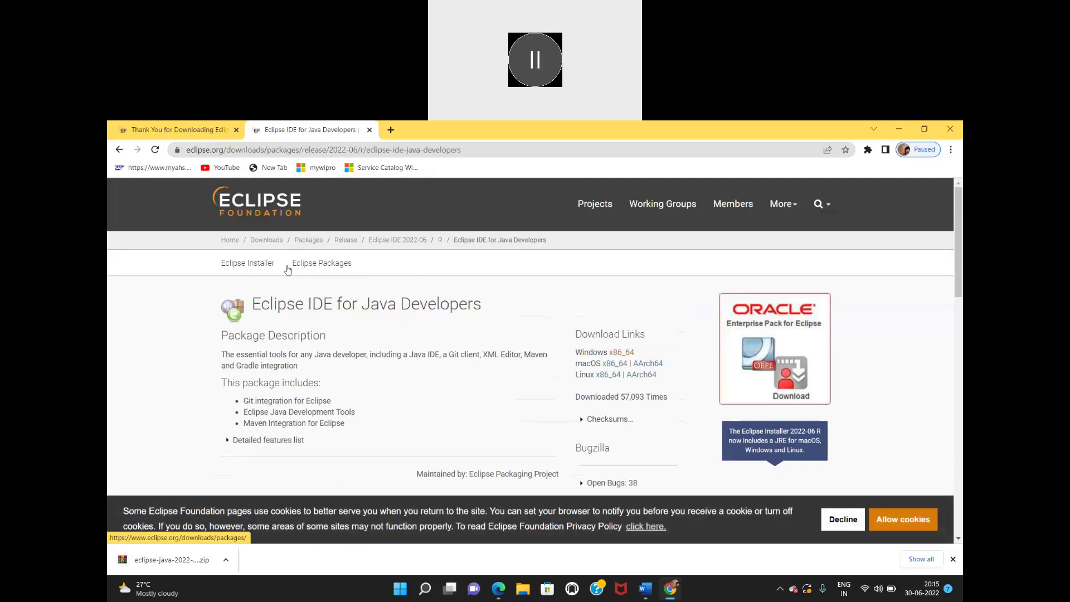
Open the Eclipse Installer 2022-06 R page and read through its instructions for installing Eclipse.
left_click(243, 265)
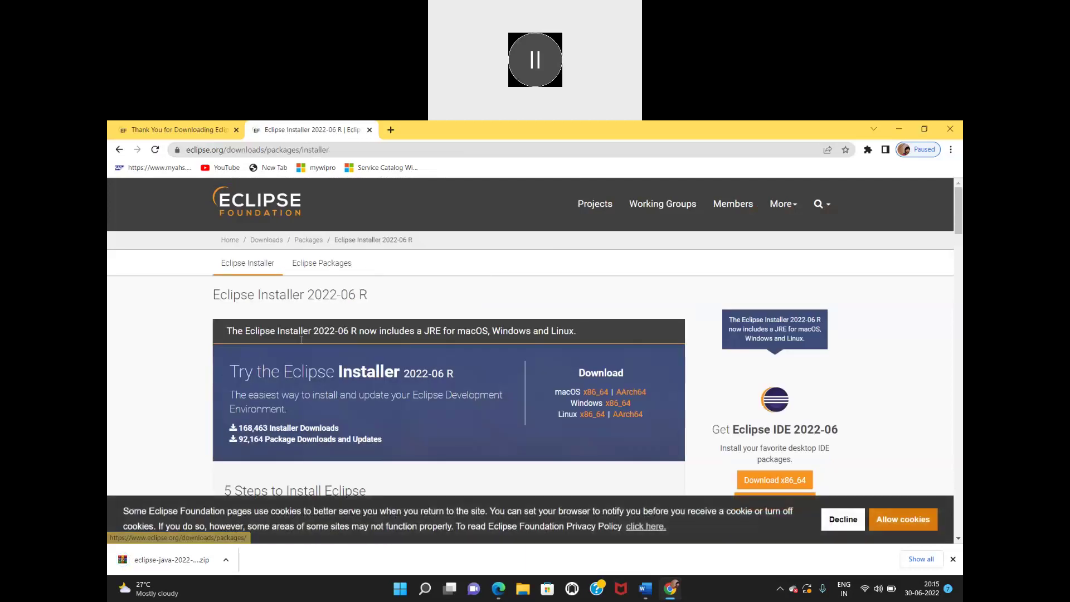
scroll(109, 407, "down", 4)
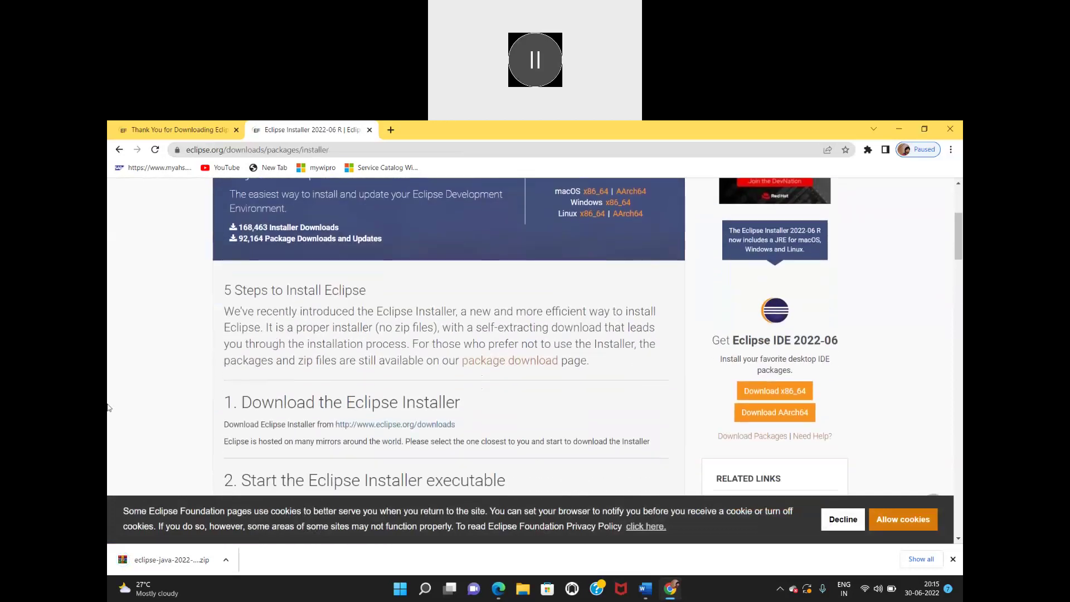
scroll(108, 407, "down", 1)
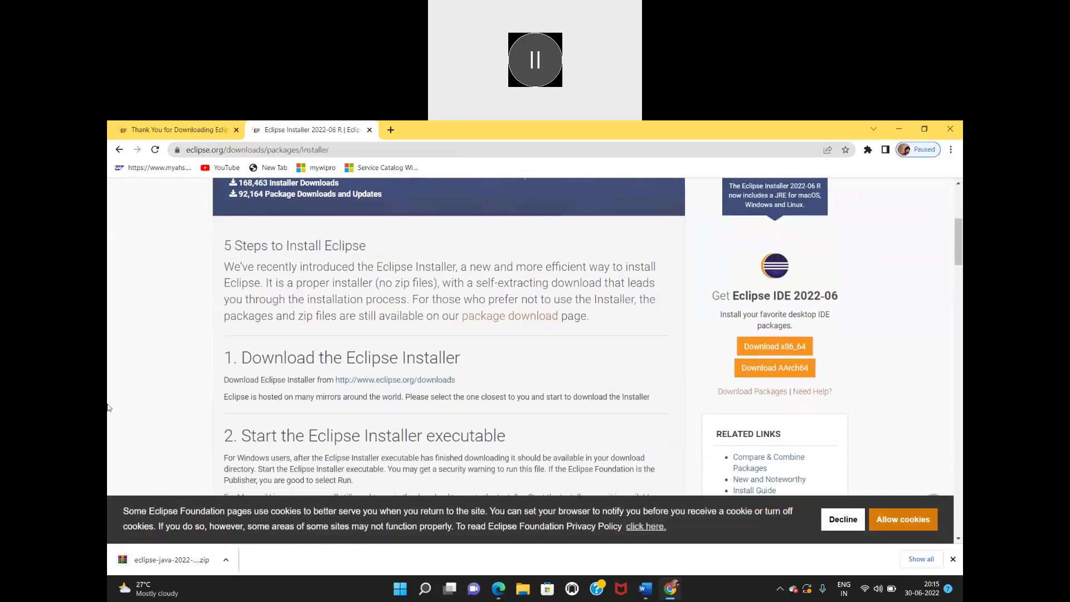
scroll(109, 407, "down", 3)
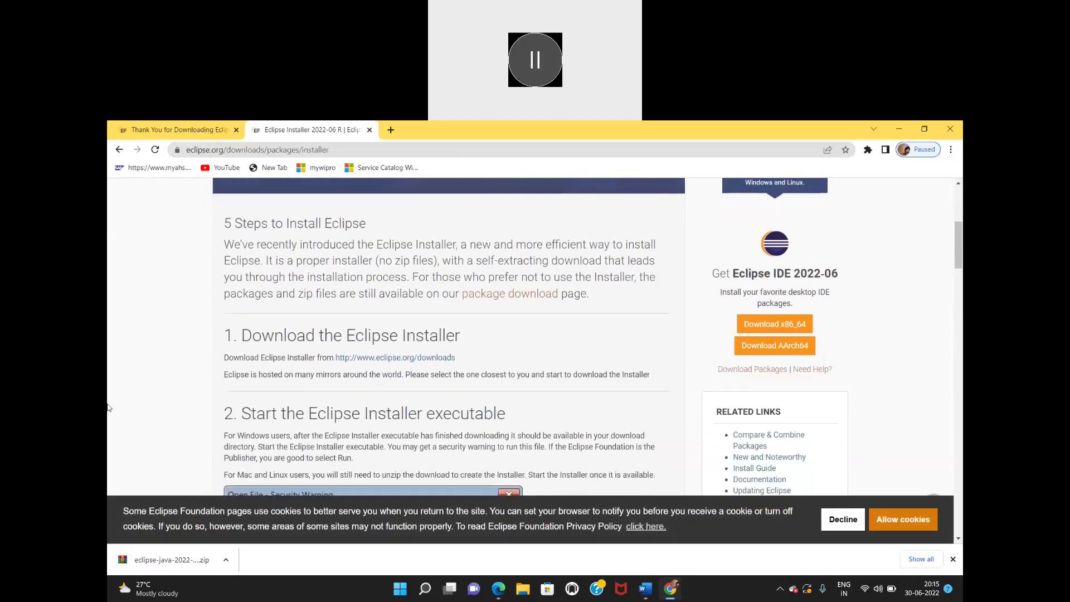
scroll(108, 408, "down", 2)
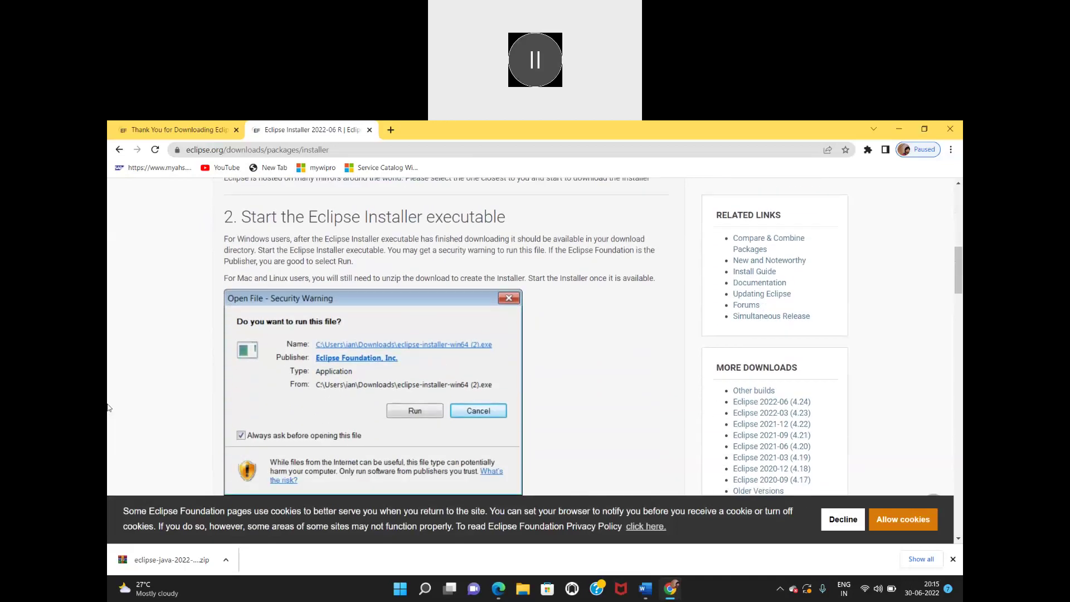
scroll(109, 408, "down", 2)
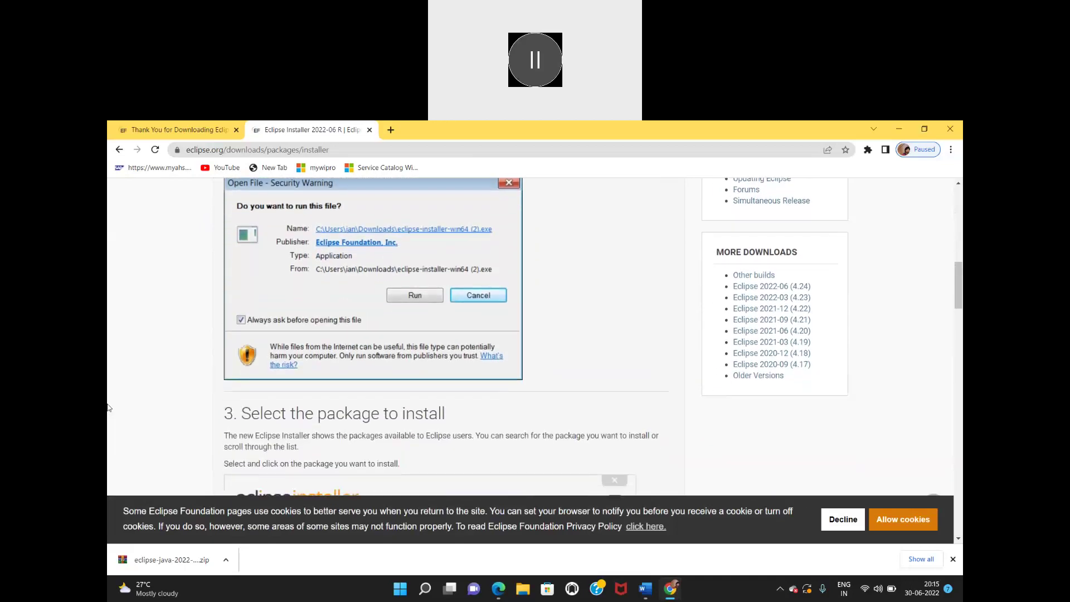
scroll(108, 407, "down", 3)
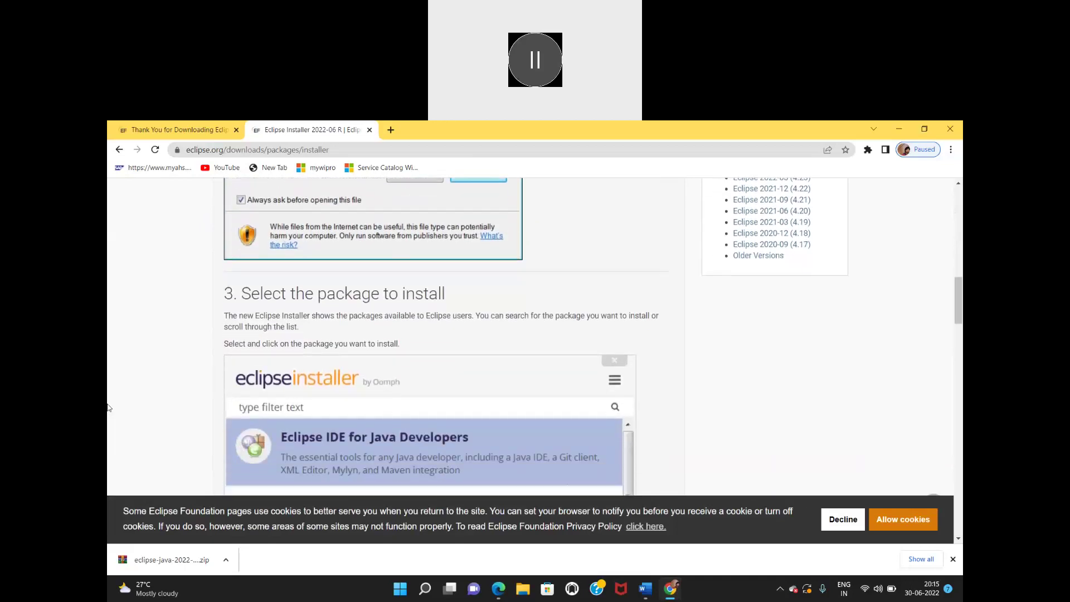
scroll(109, 408, "up", 12)
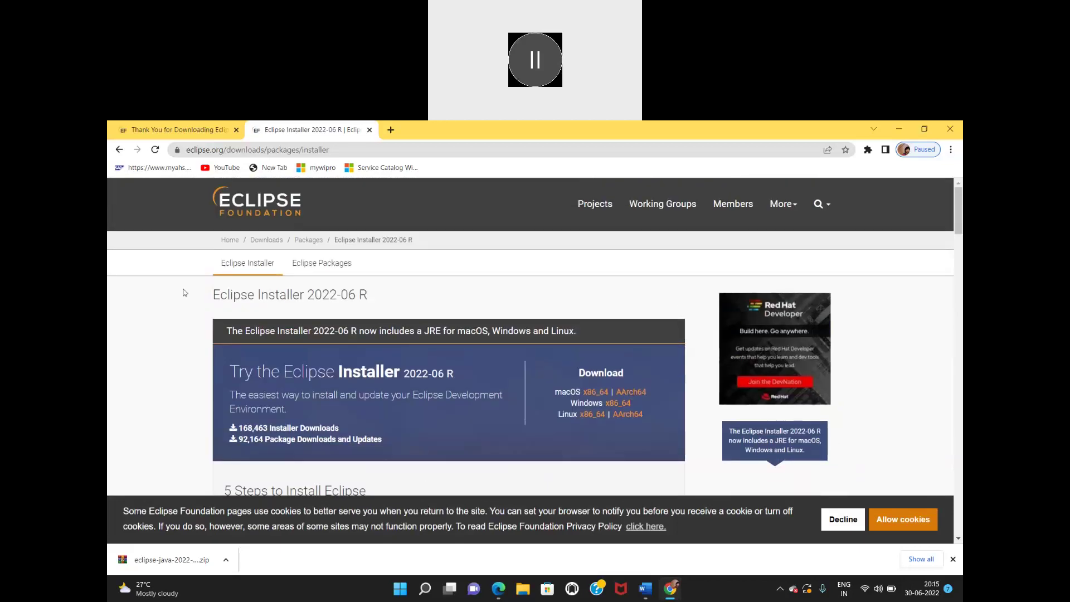
Return to the Eclipse Packages list, locate the Java Developers package and minimize the browser window.
left_click(314, 265)
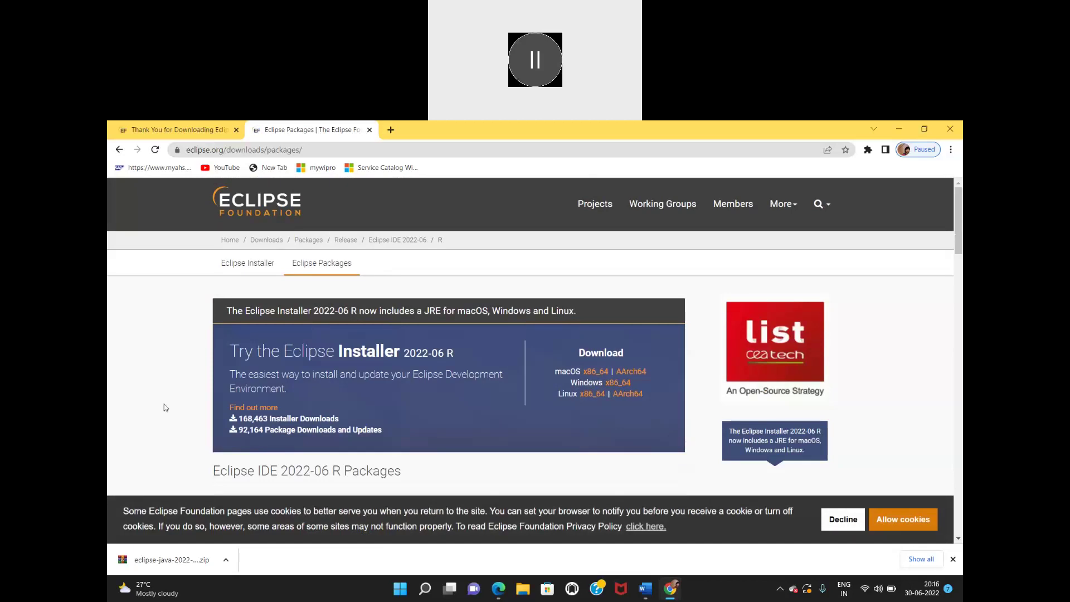
scroll(165, 408, "down", 2)
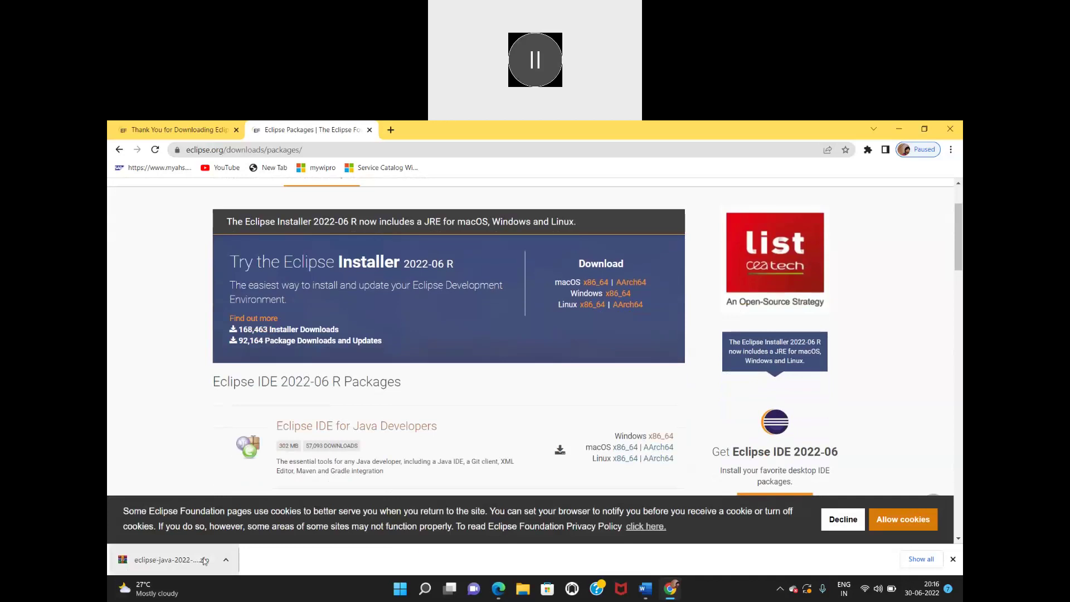
left_click(903, 131)
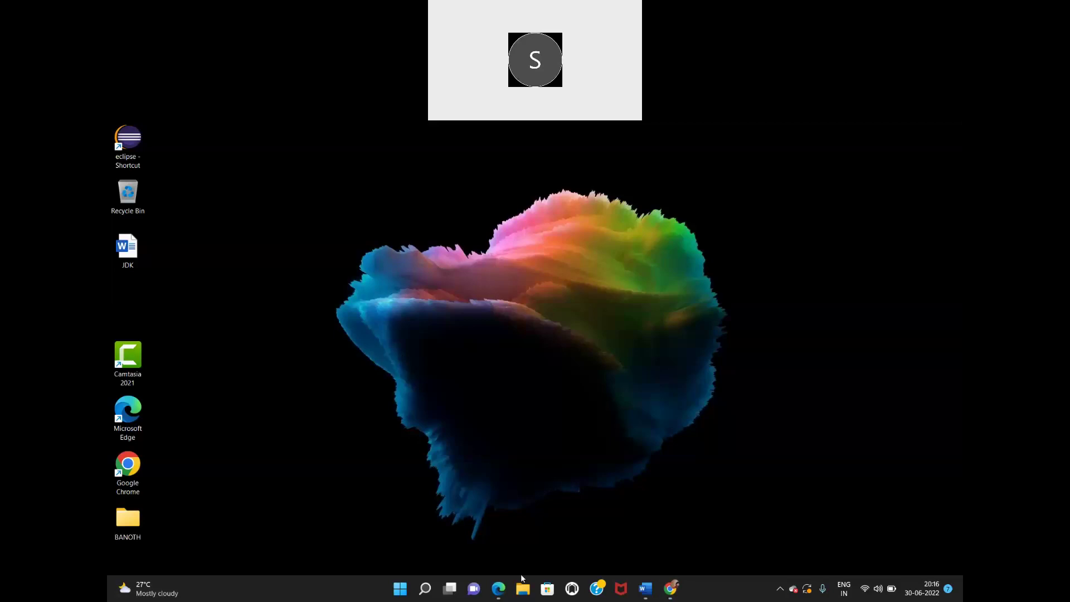
Switch to a maximized File Explorer, find the eclipse-java-2022-06-R-win32-x86_64 archive in Downloads, and minimize the window.
mouse_move(495, 596)
left_click(522, 589)
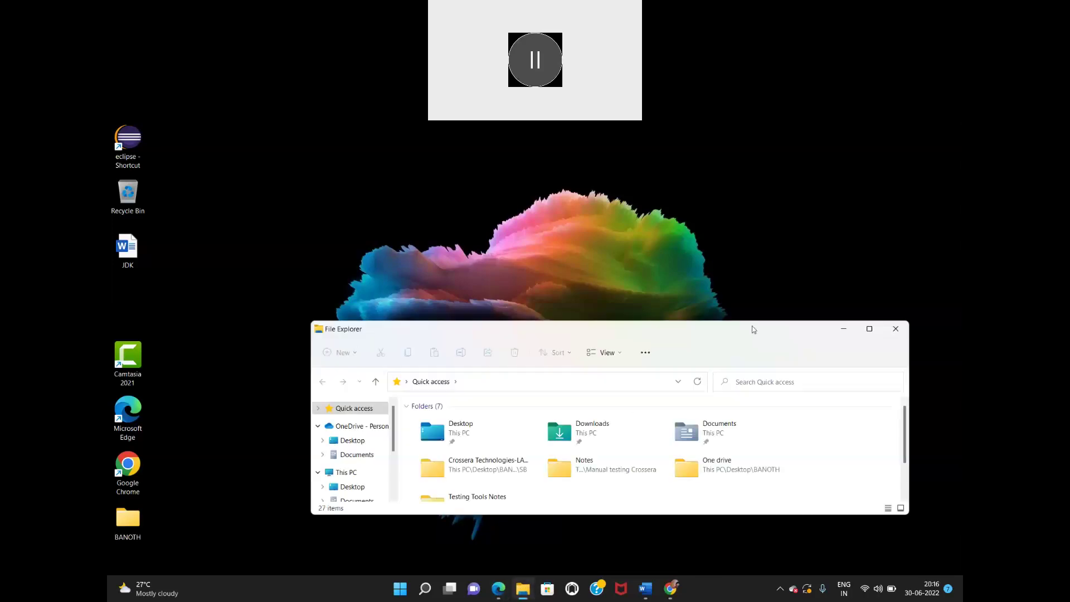
left_click(869, 329)
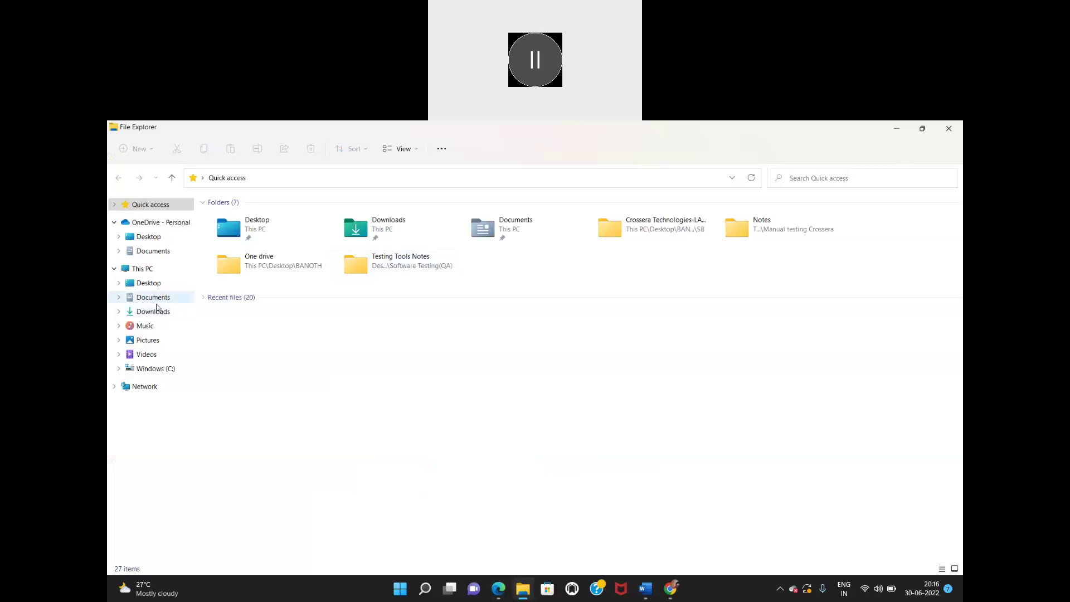
left_click(156, 310)
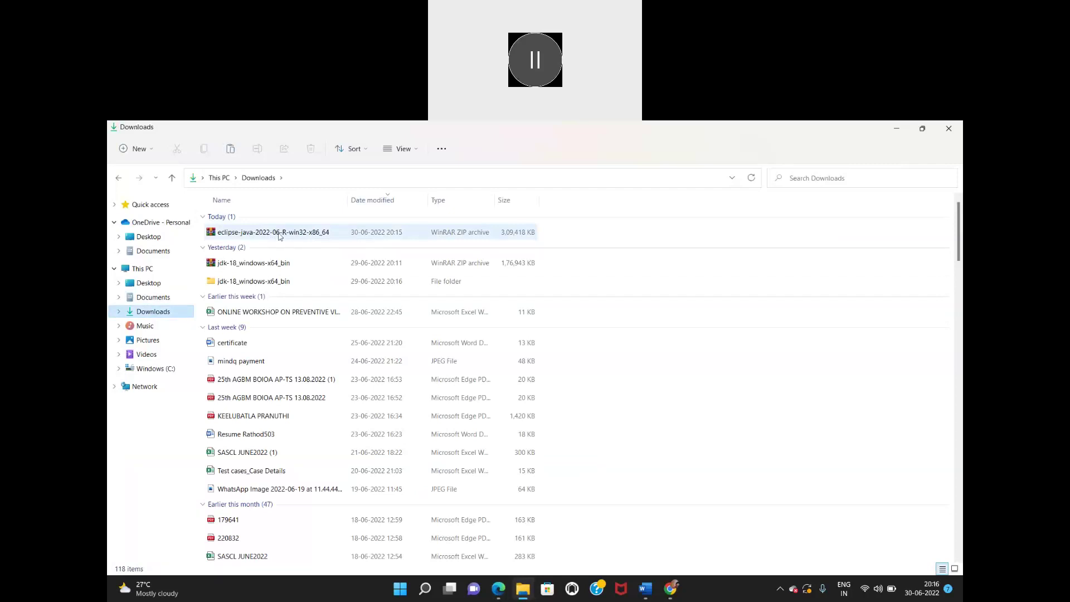
left_click(897, 129)
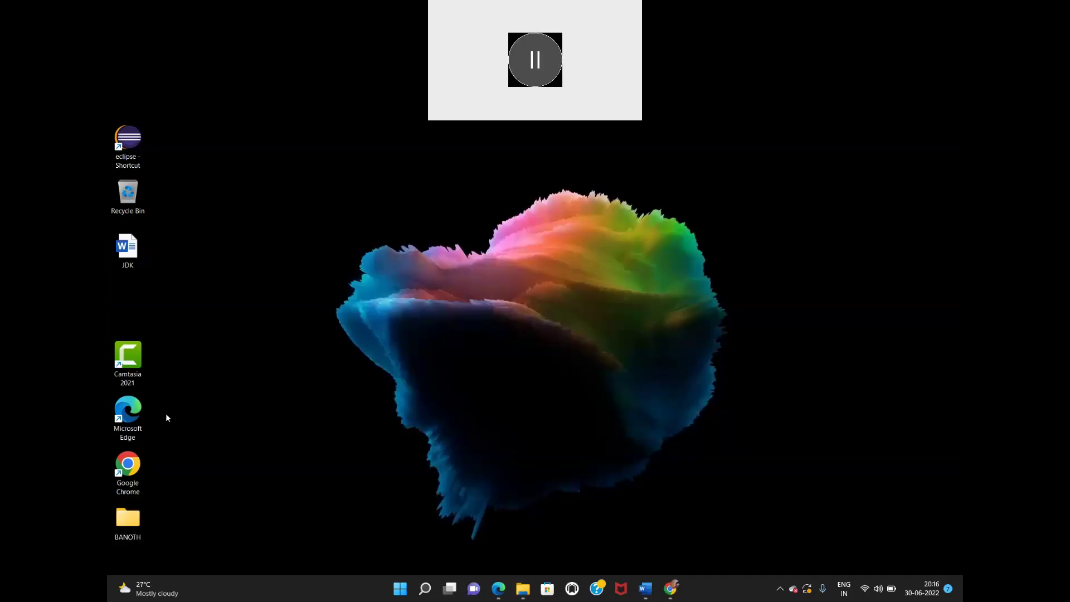
Bring File Explorer back, view This PC and the Windows (C:) drive, and minimize the window.
left_click(522, 589)
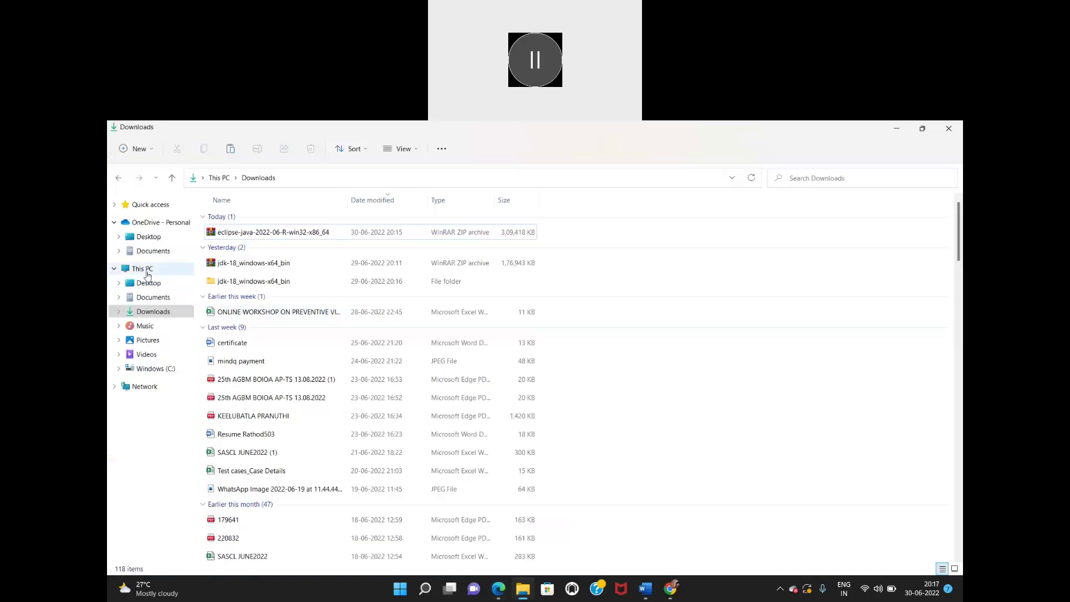
left_click(147, 270)
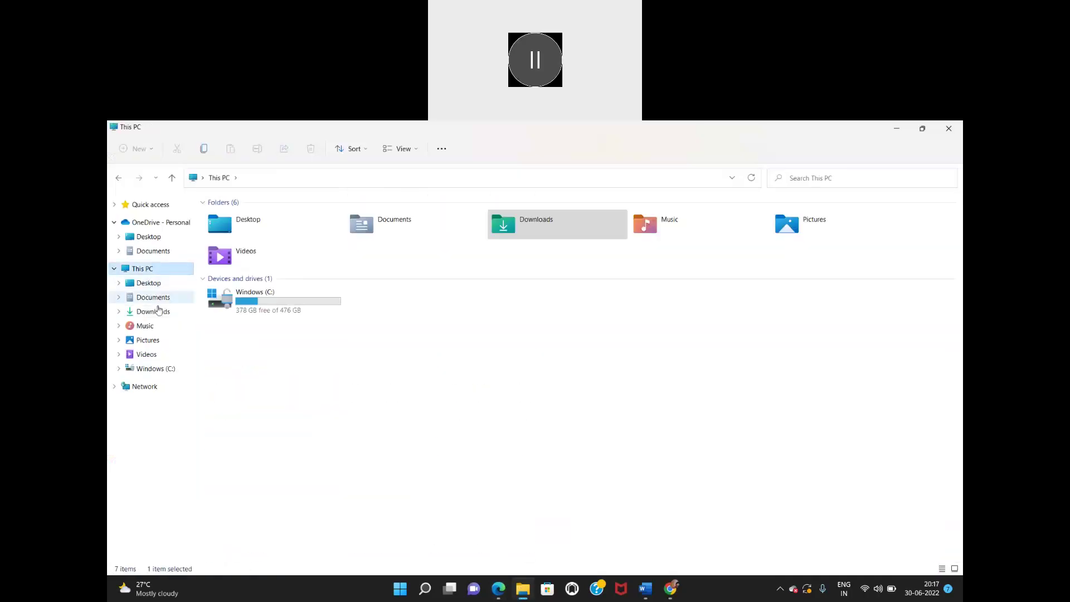
left_click(165, 373)
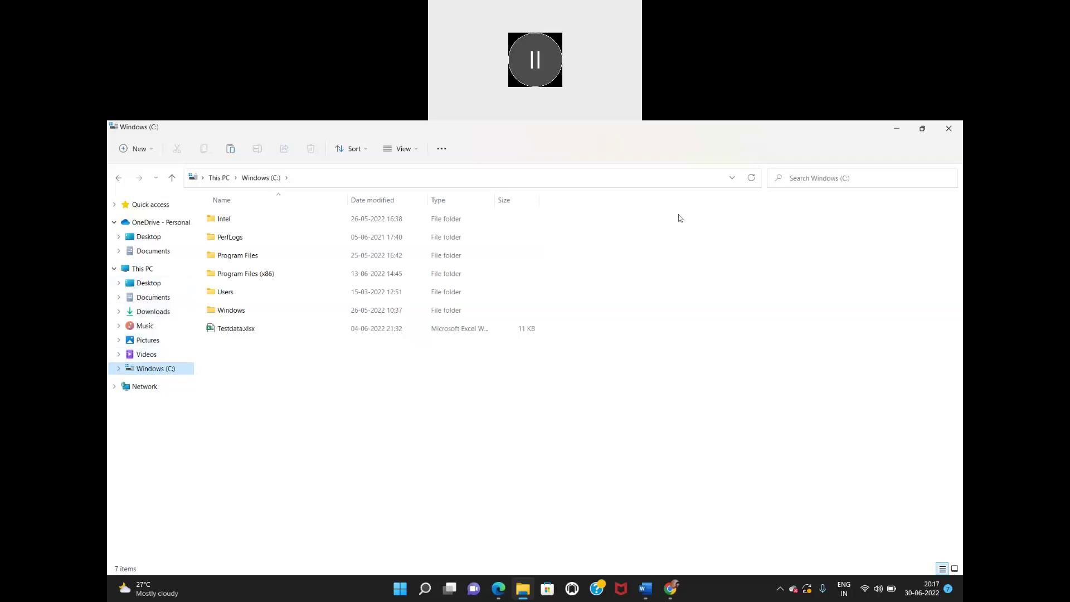
left_click(898, 128)
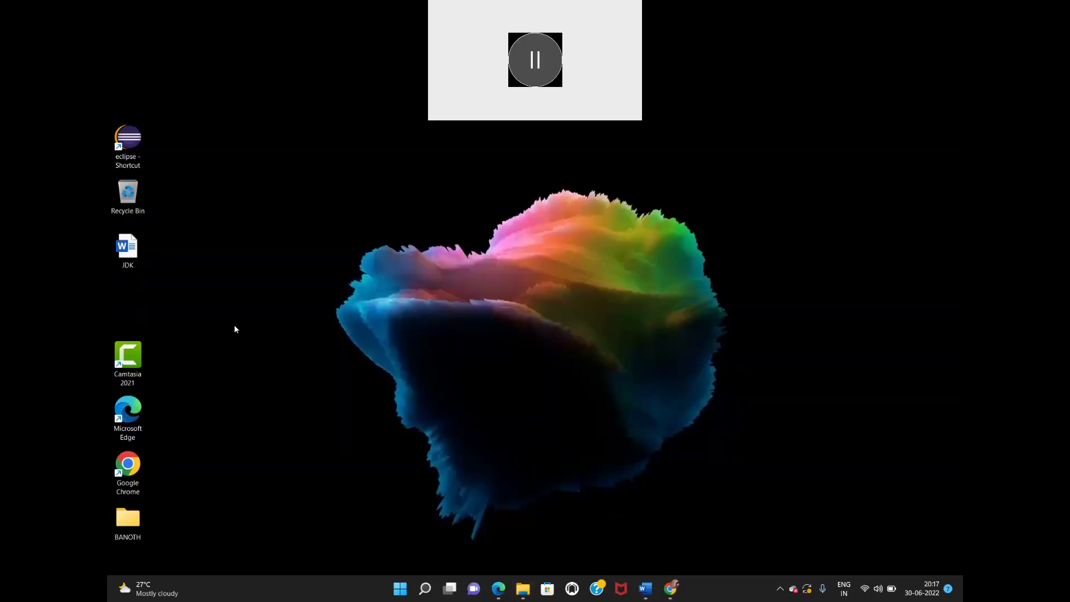
Create a new folder on the desktop named "Automation software".
right_click(234, 328)
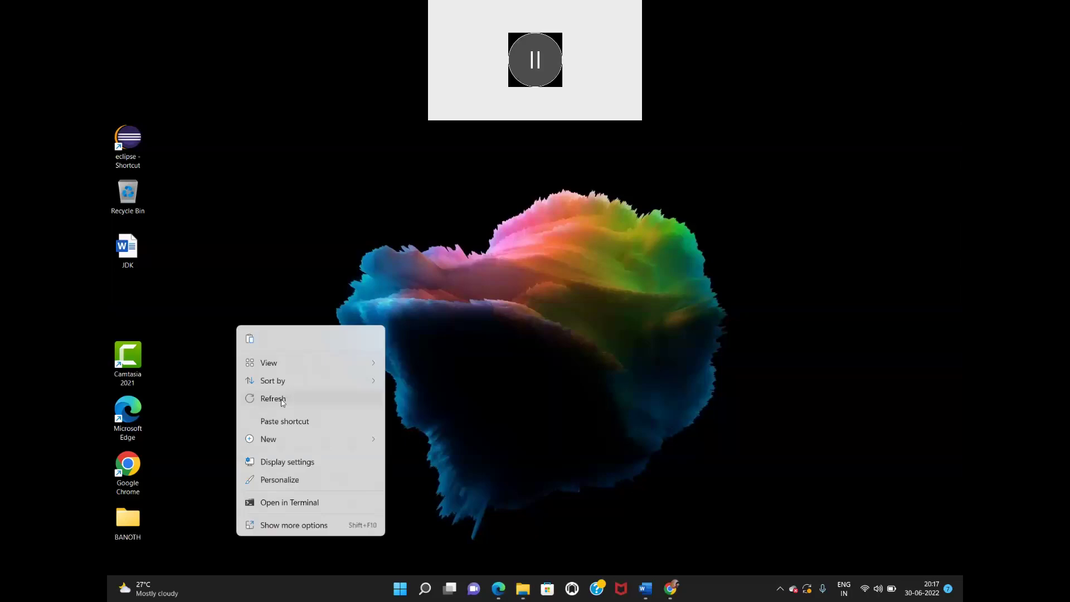
mouse_move(270, 439)
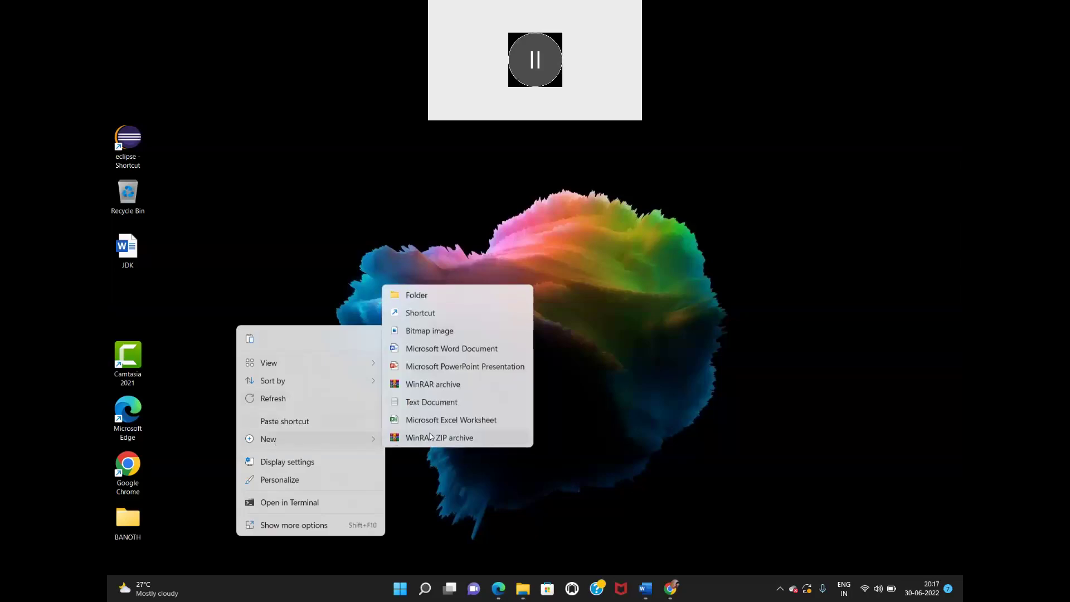
left_click(423, 296)
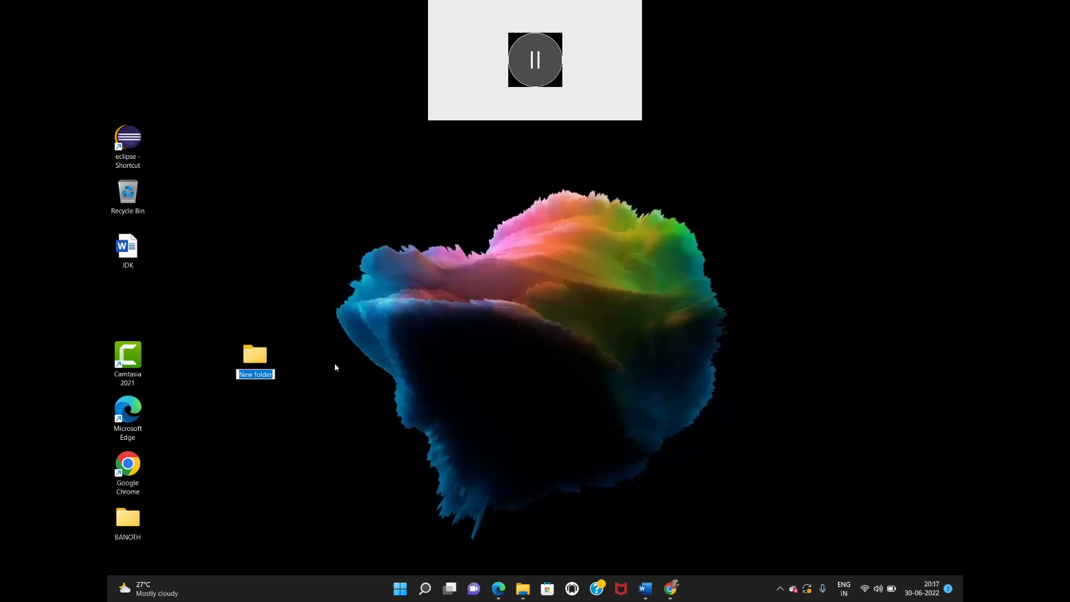
type("Automaton")
key("BackSpace")
key("BackSpace")
type("ion softw")
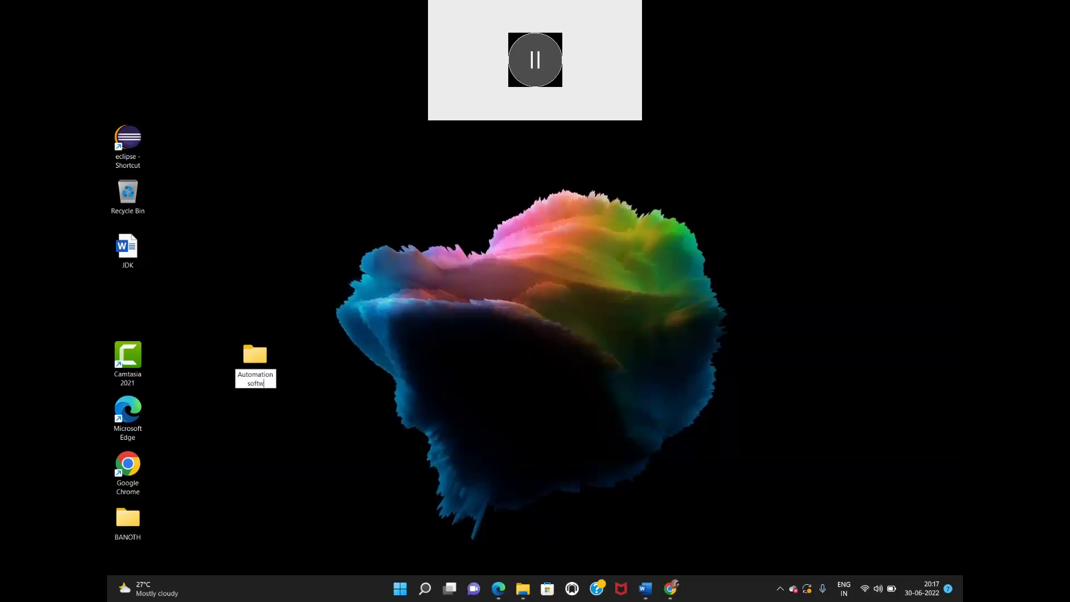
type("are")
key("Return")
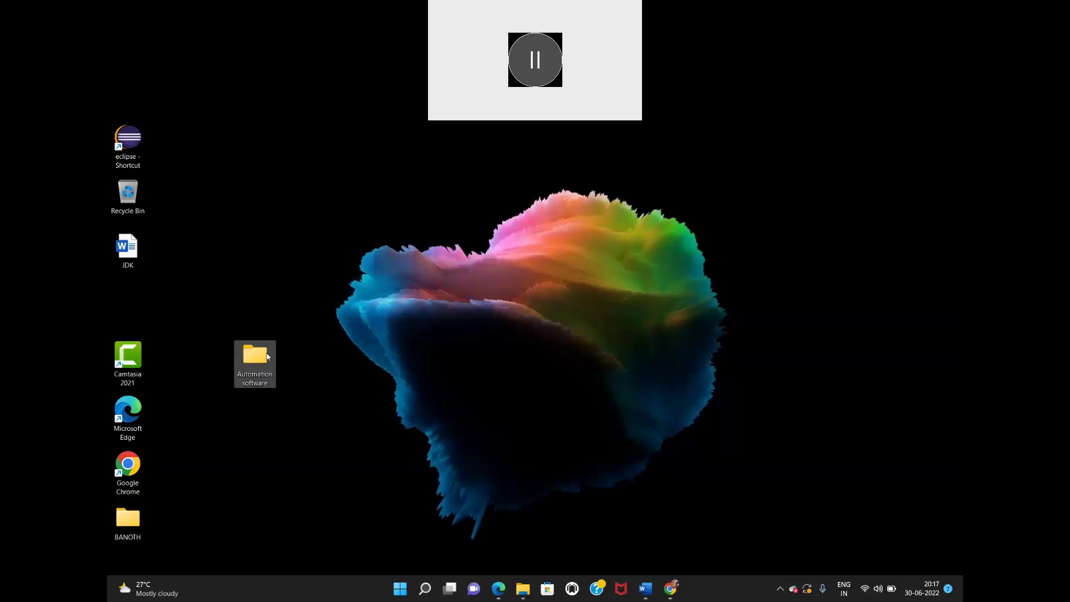
Open the Automation software folder, cancel the running copy and delete the Downloads folder inside it.
double_click(264, 356)
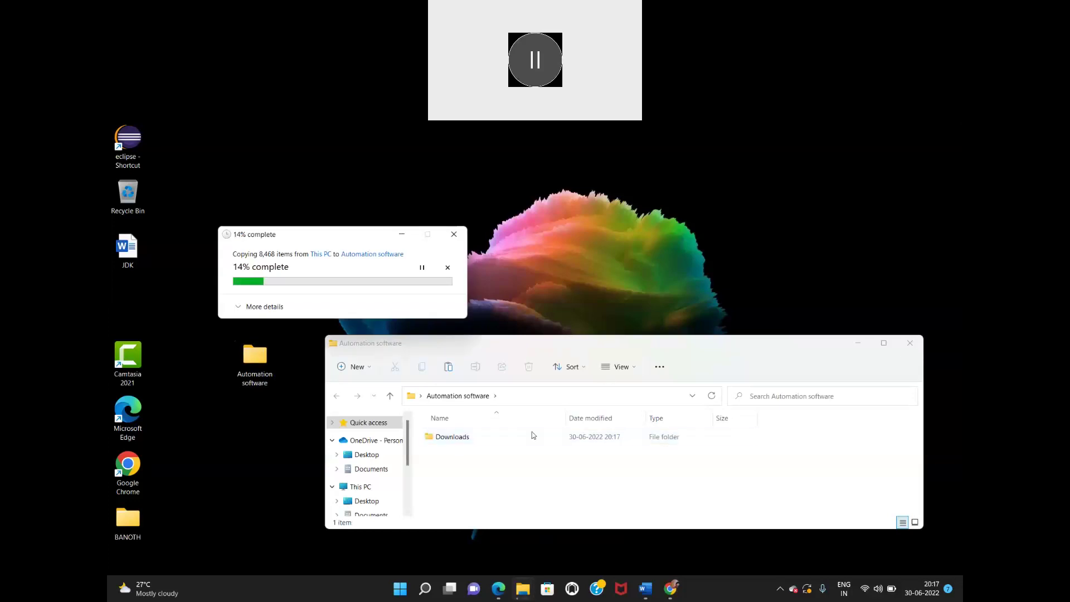
double_click(464, 437)
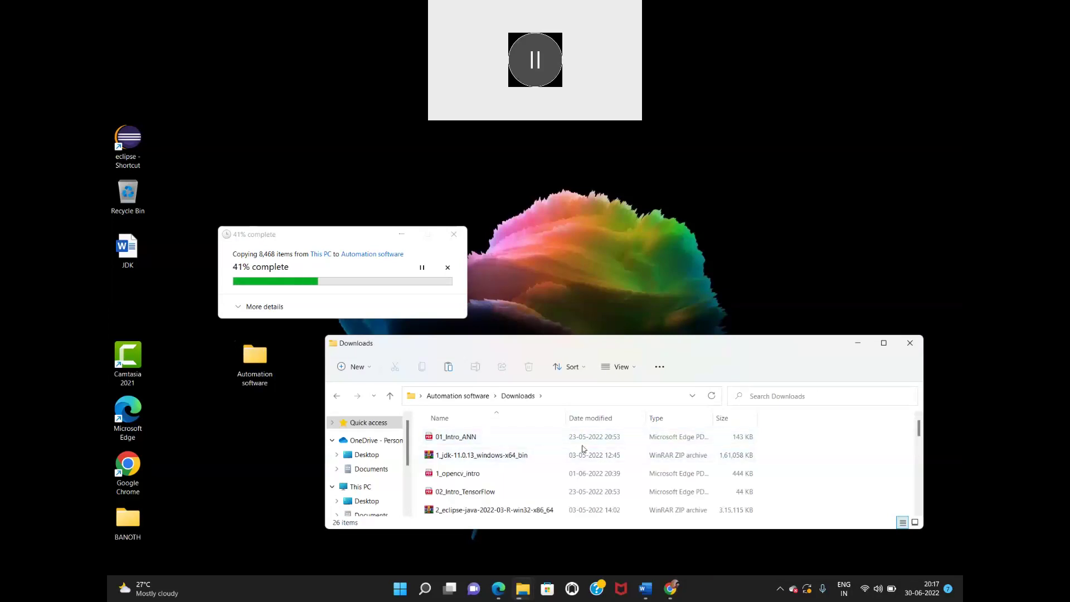
left_click(337, 397)
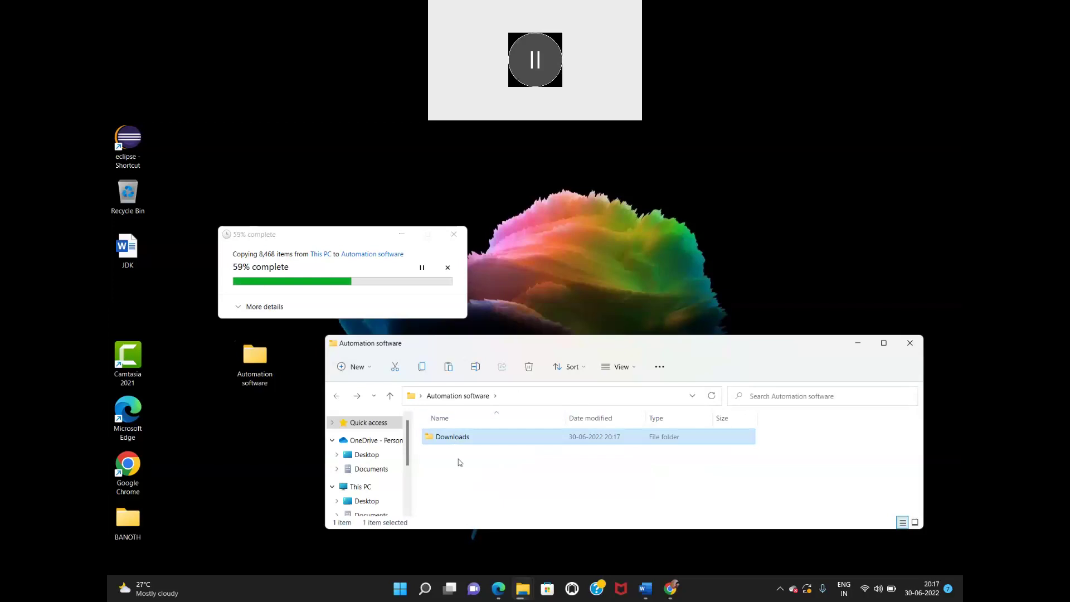
left_click(461, 235)
left_click(461, 235)
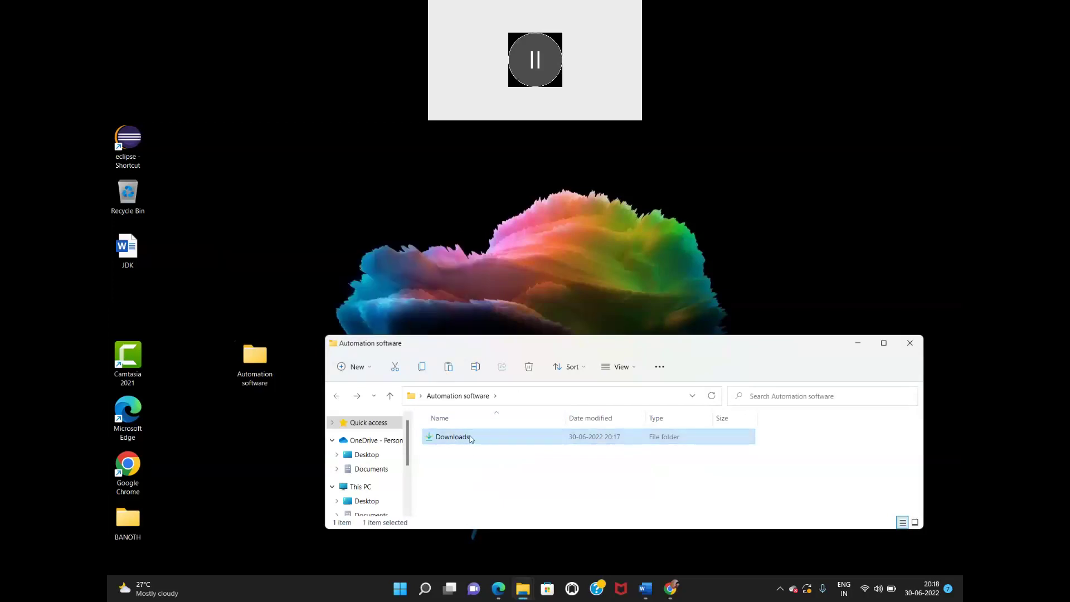
right_click(471, 438)
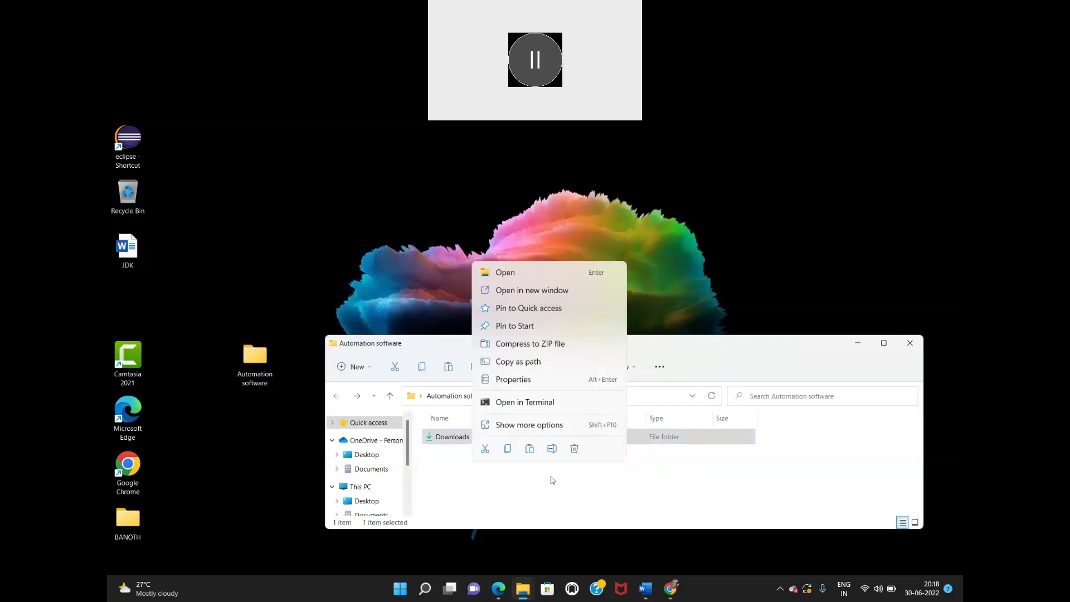
left_click(574, 450)
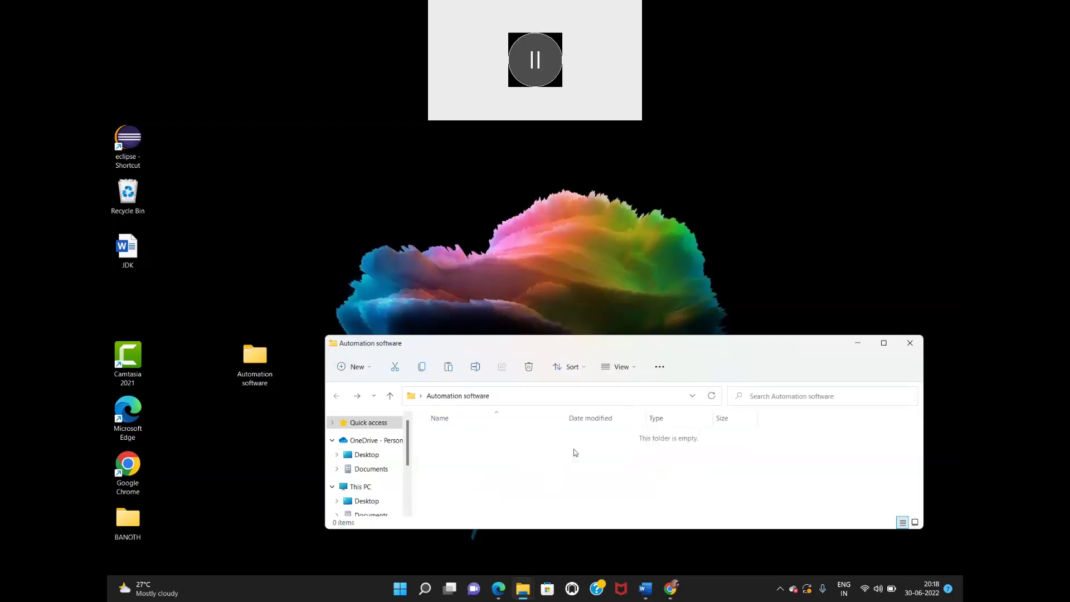
Copy the eclipse-java-2022-06-R-win32-x86_64 archive from Downloads into the Automation software folder.
mouse_move(518, 594)
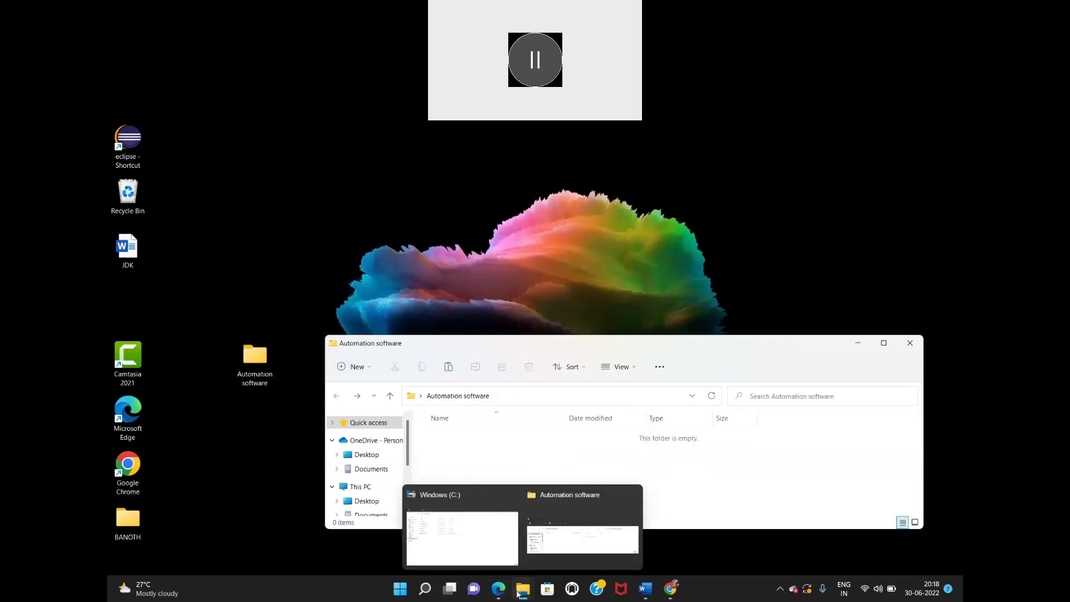
left_click(440, 547)
left_click(153, 311)
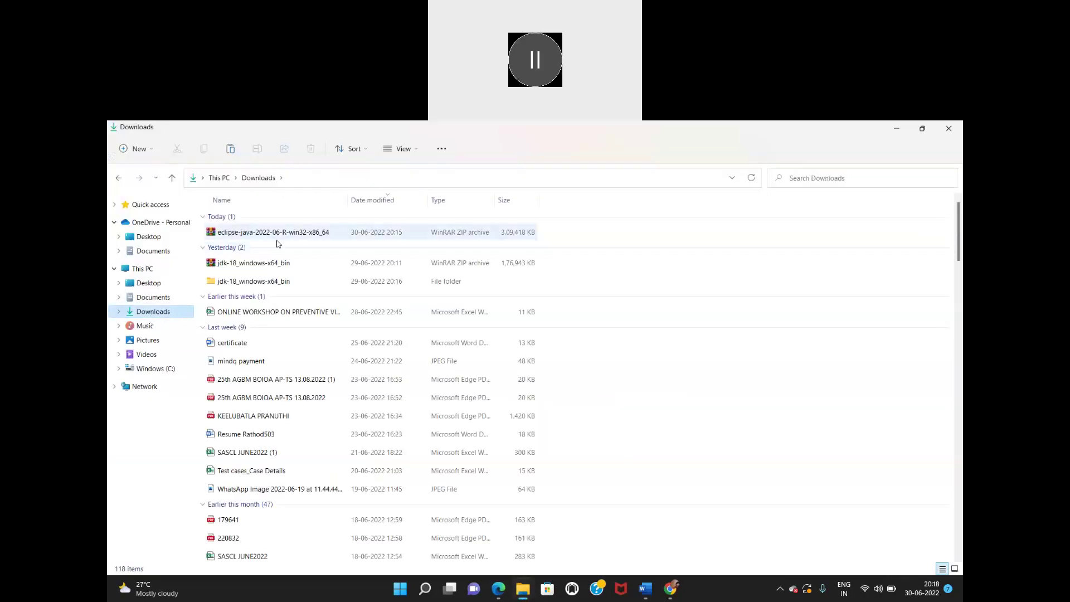
left_click(295, 231)
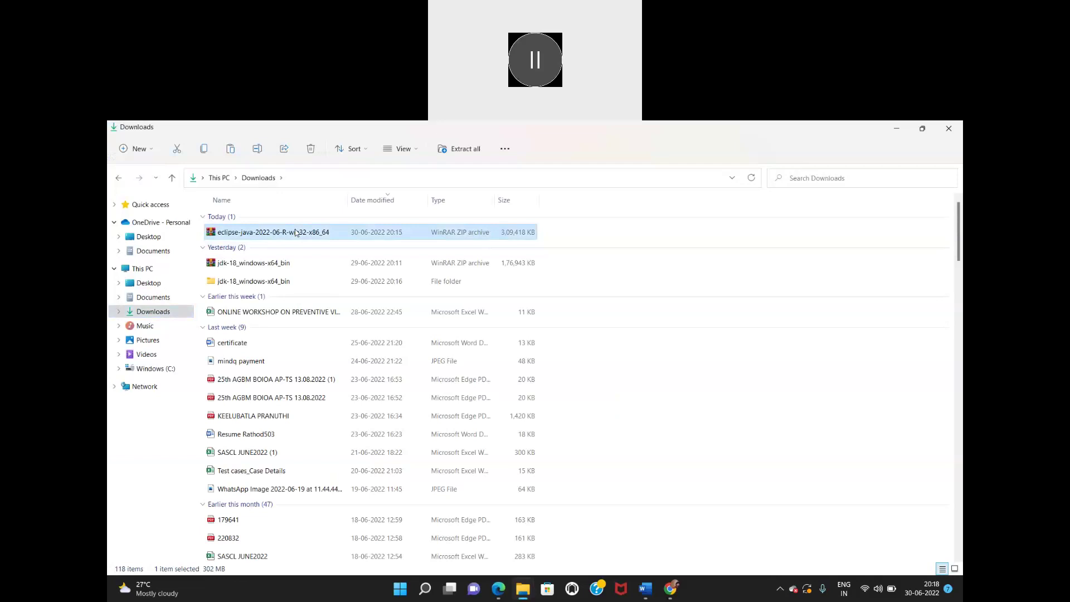
right_click(295, 232)
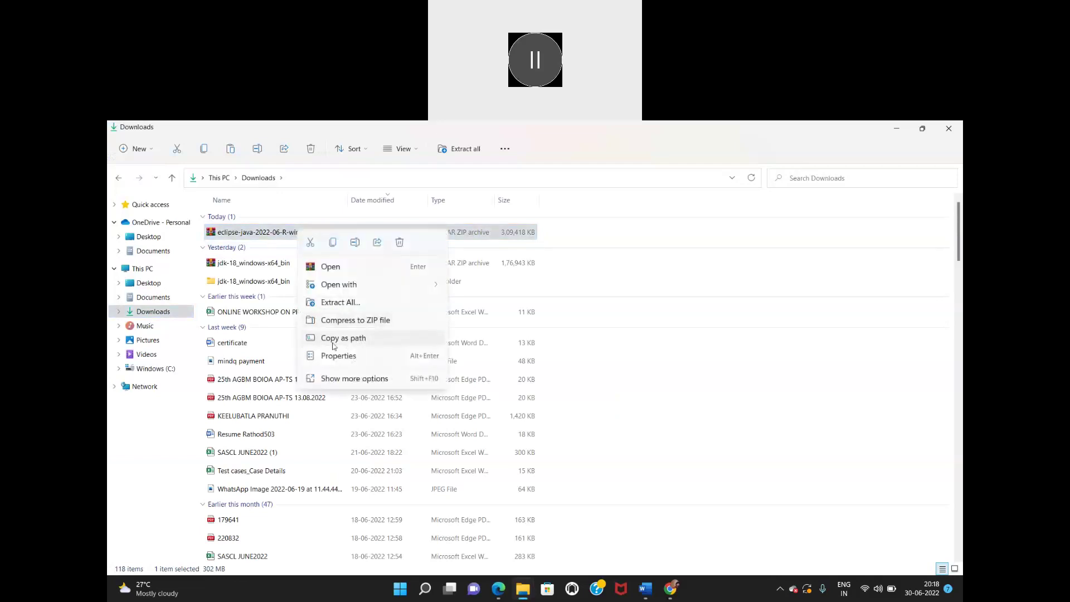
left_click(365, 379)
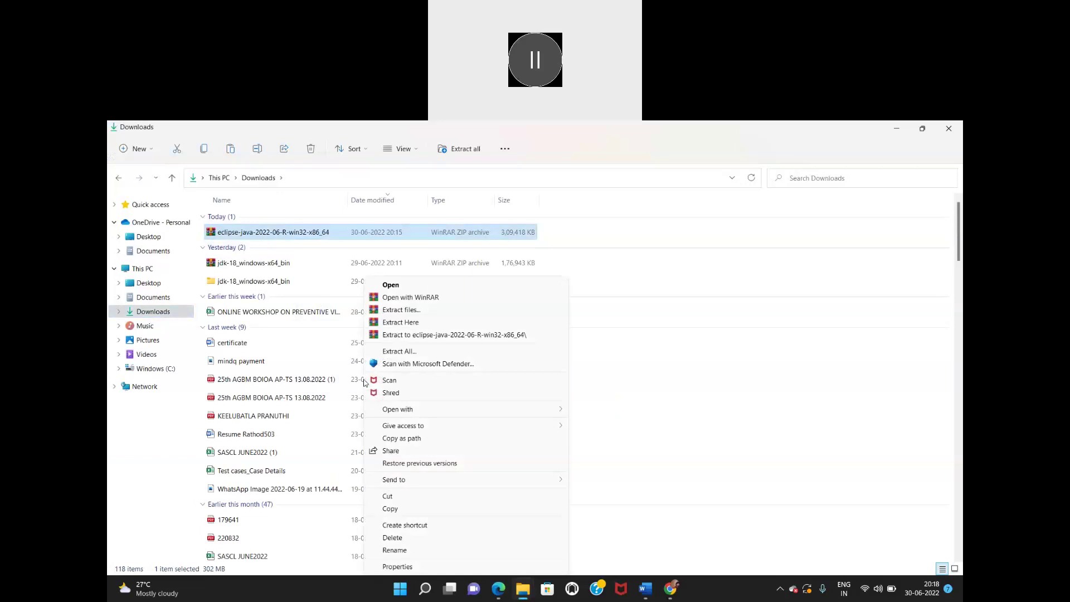
left_click(390, 508)
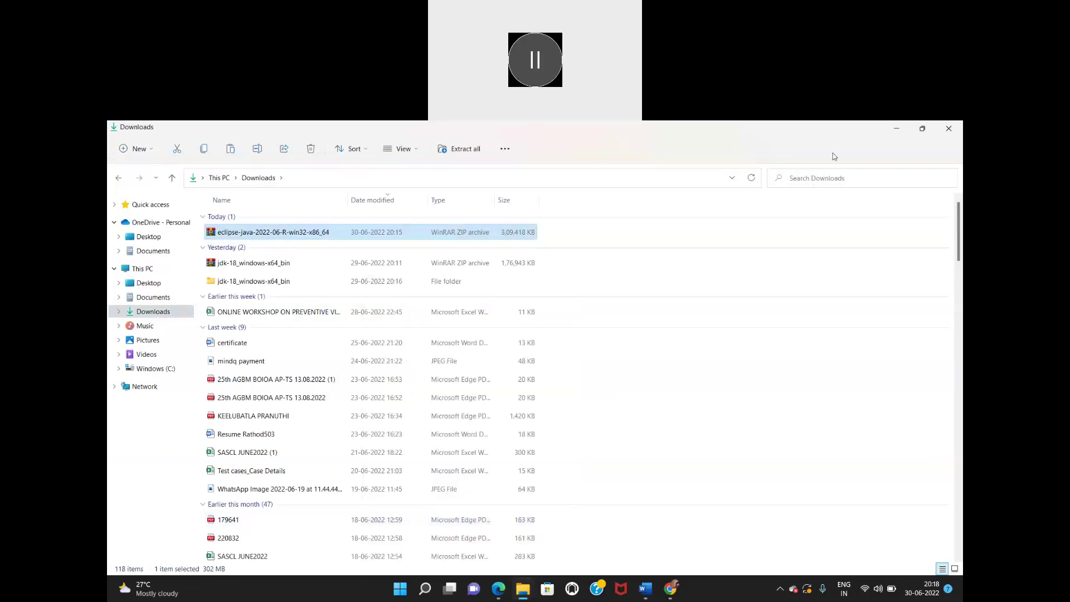
left_click(898, 133)
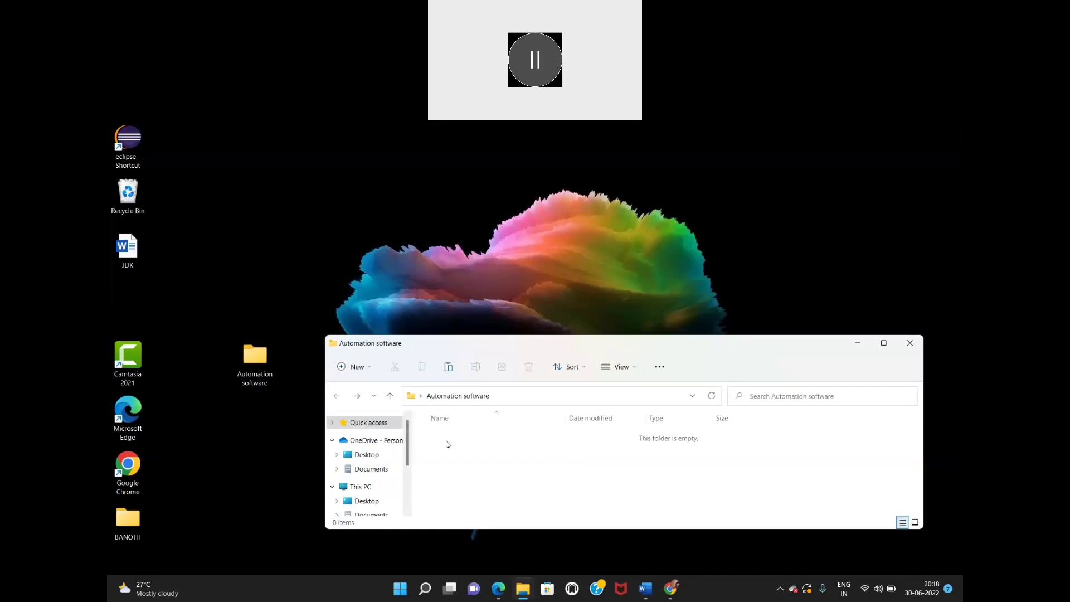
key("ctrl+v")
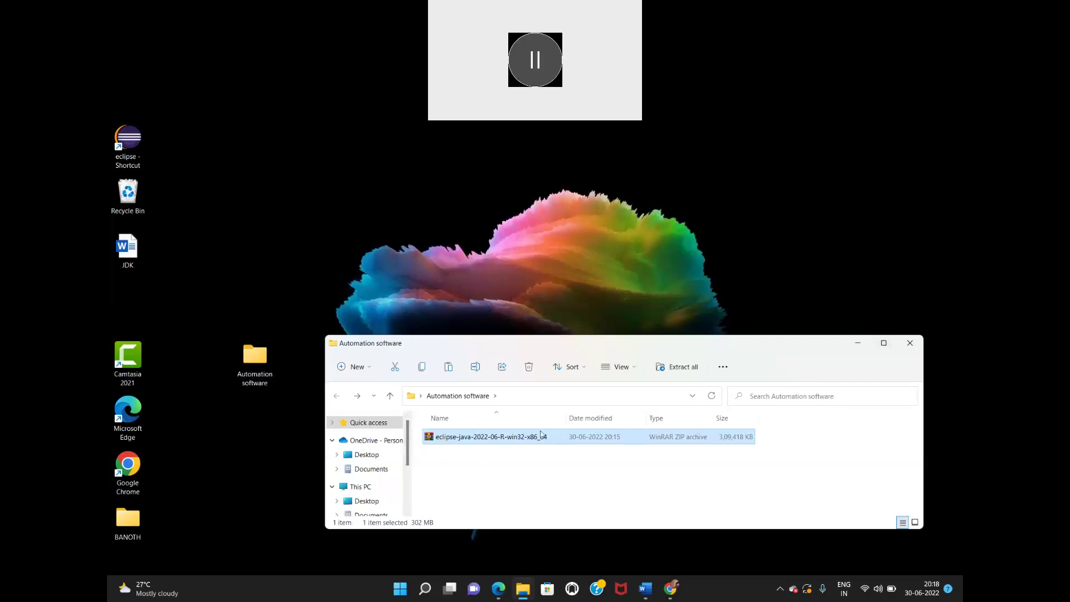
Extract the Eclipse archive to its default destination in Automation software, skip the item with the overlong path, and clear away the folder windows.
left_click(883, 344)
left_click(469, 316)
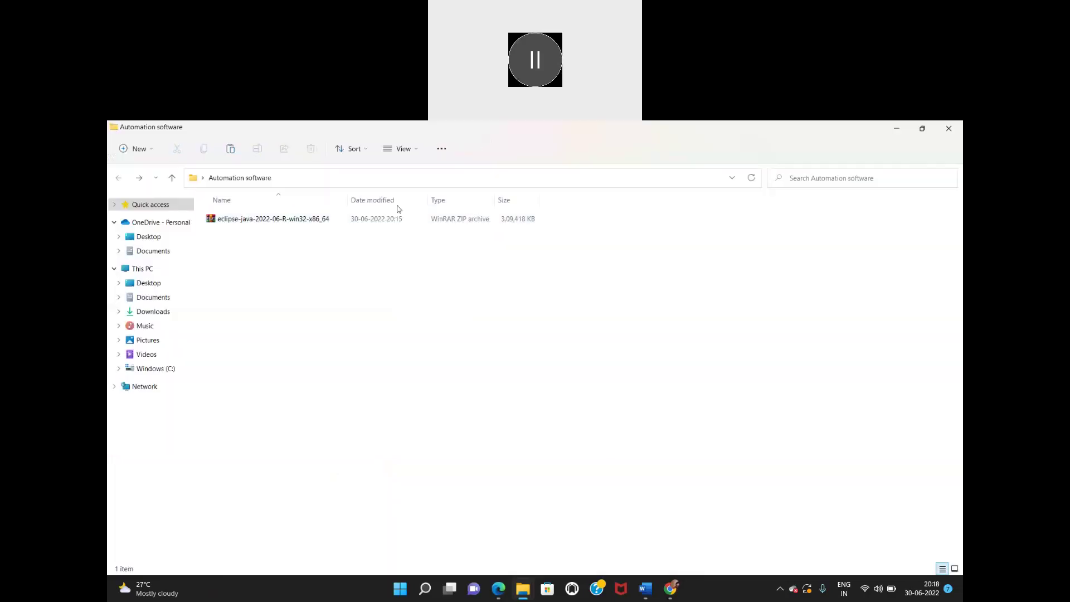
right_click(299, 221)
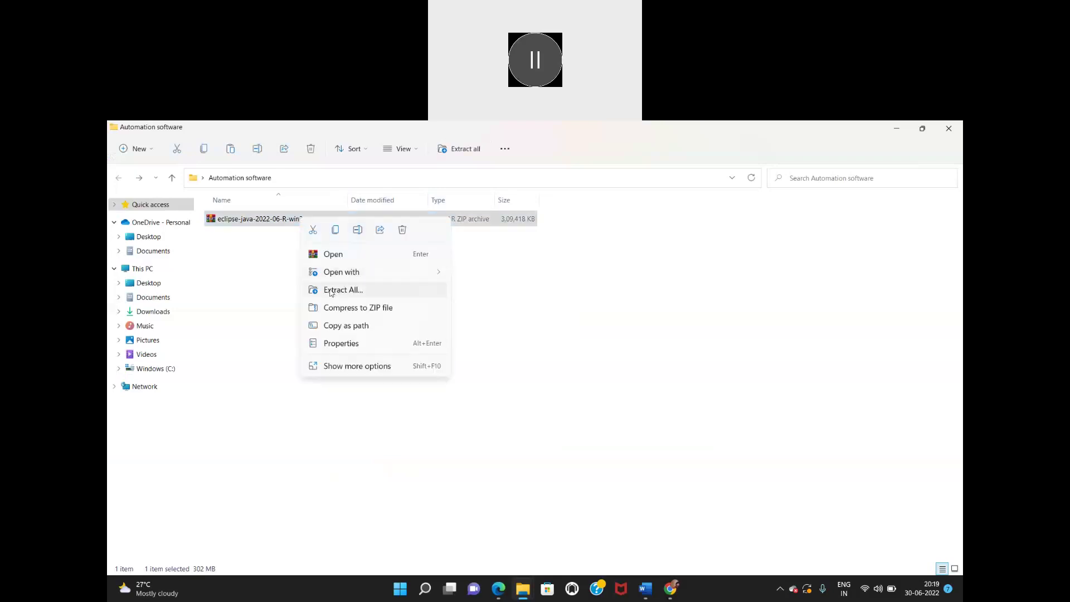
left_click(273, 341)
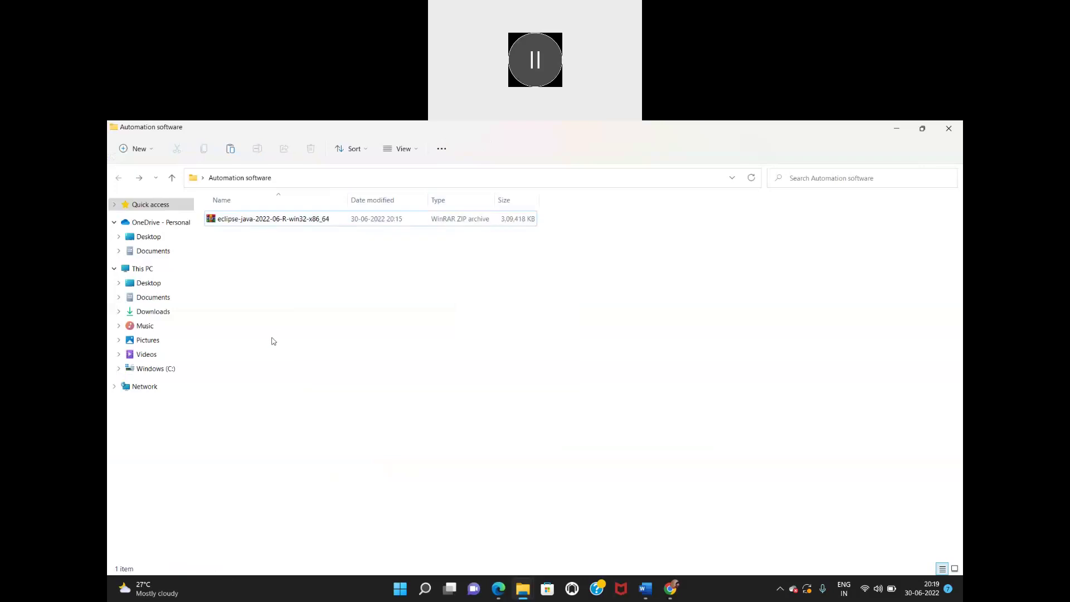
left_click(304, 221)
right_click(305, 221)
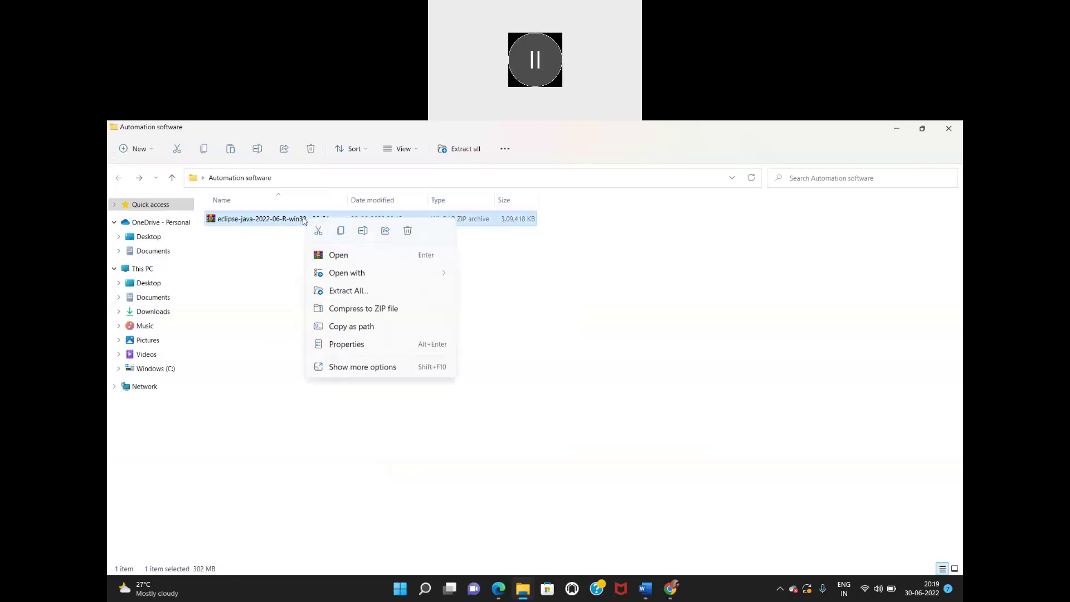
left_click(348, 291)
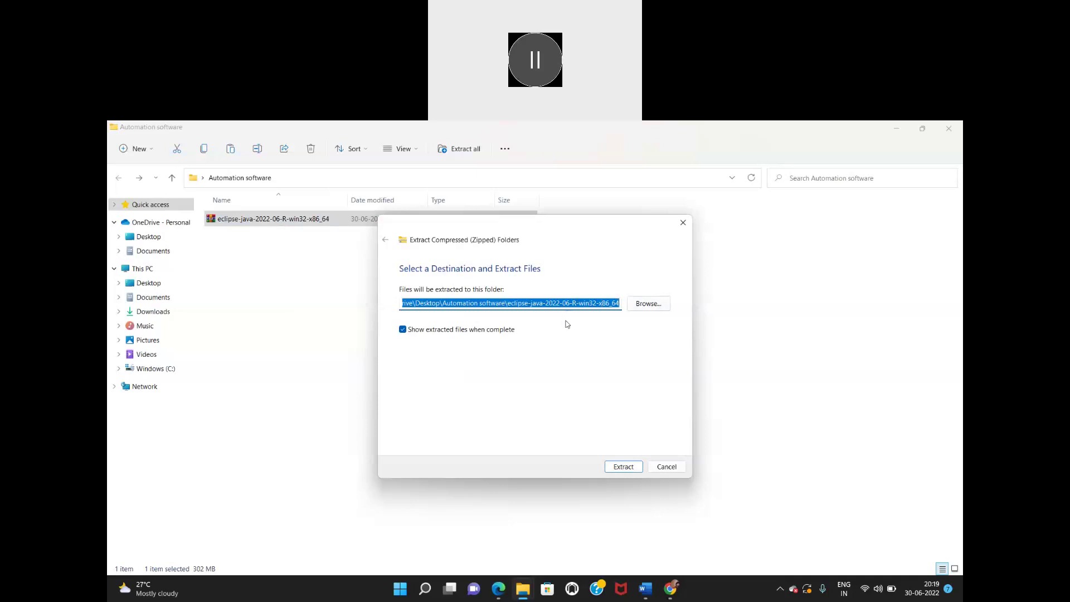
left_click(622, 467)
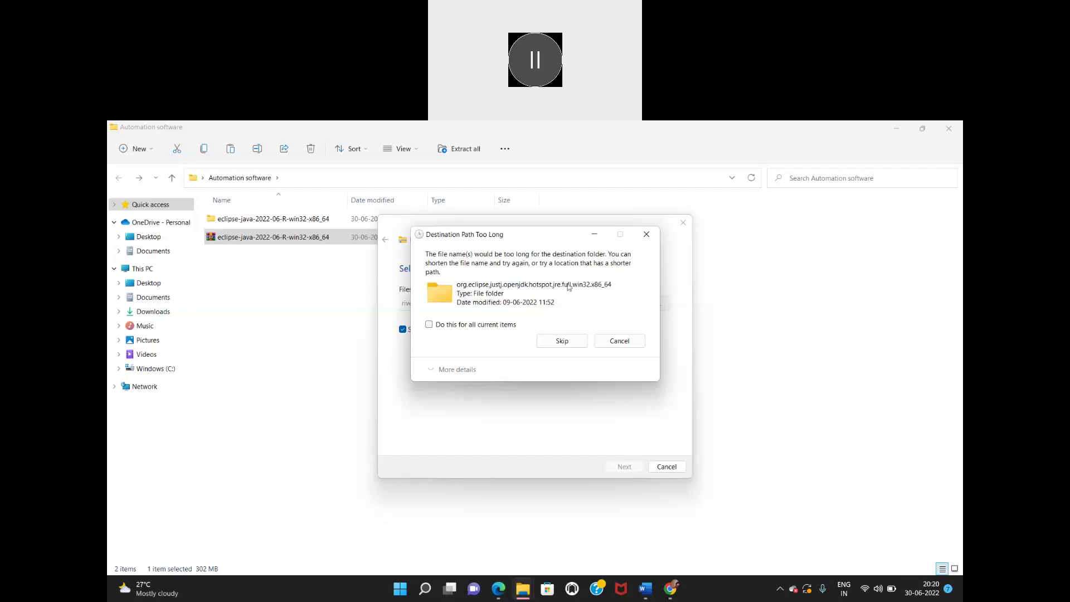
left_click(565, 343)
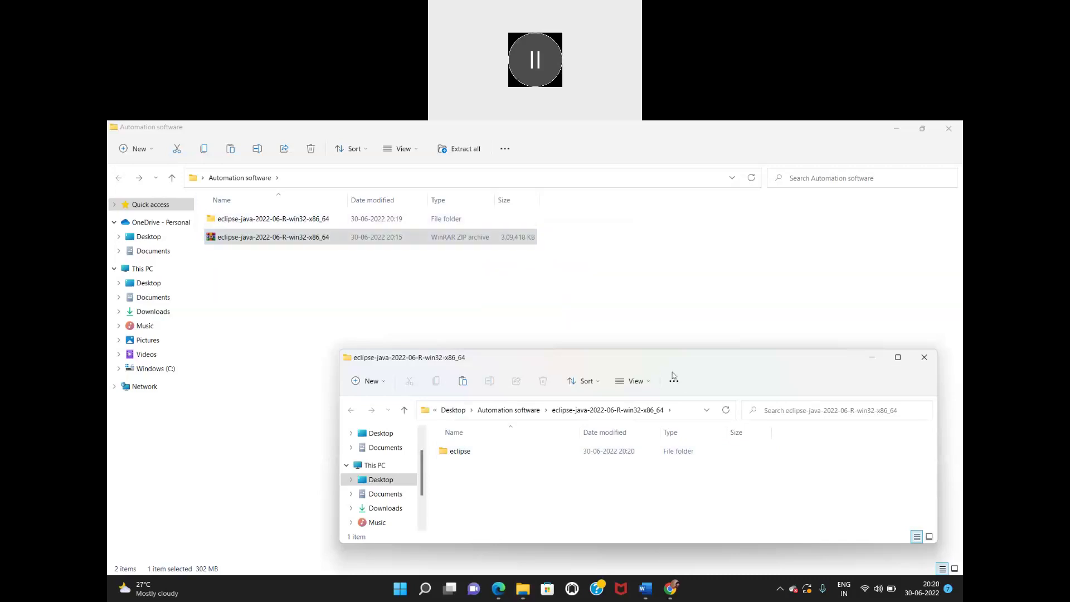
left_click(924, 357)
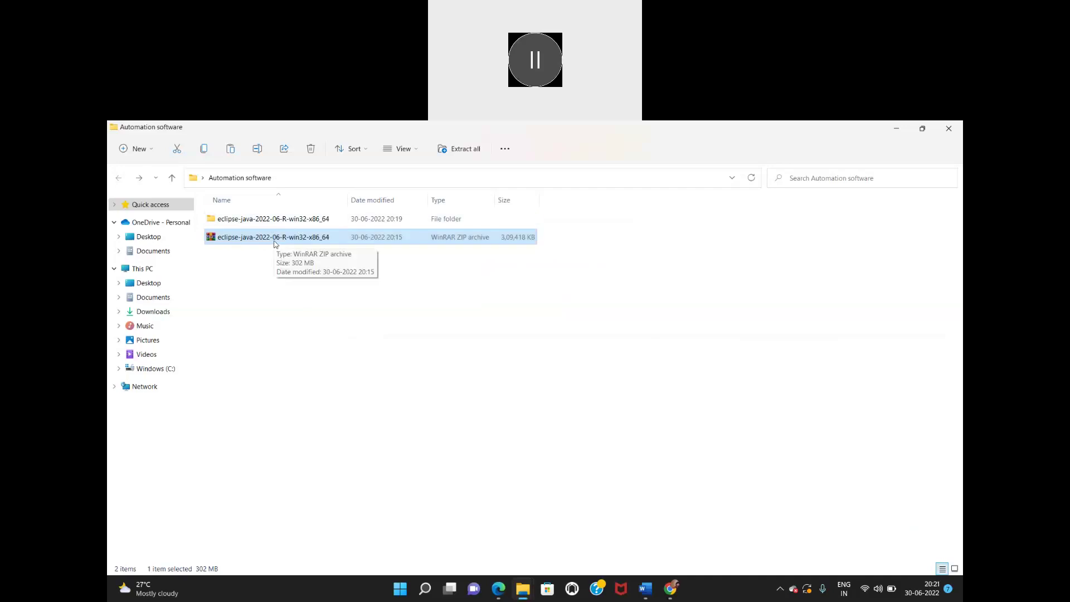
left_click(895, 130)
Switch to Chrome, load google.com in the Eclipse Packages tab and search for "eclipse download".
mouse_move(497, 594)
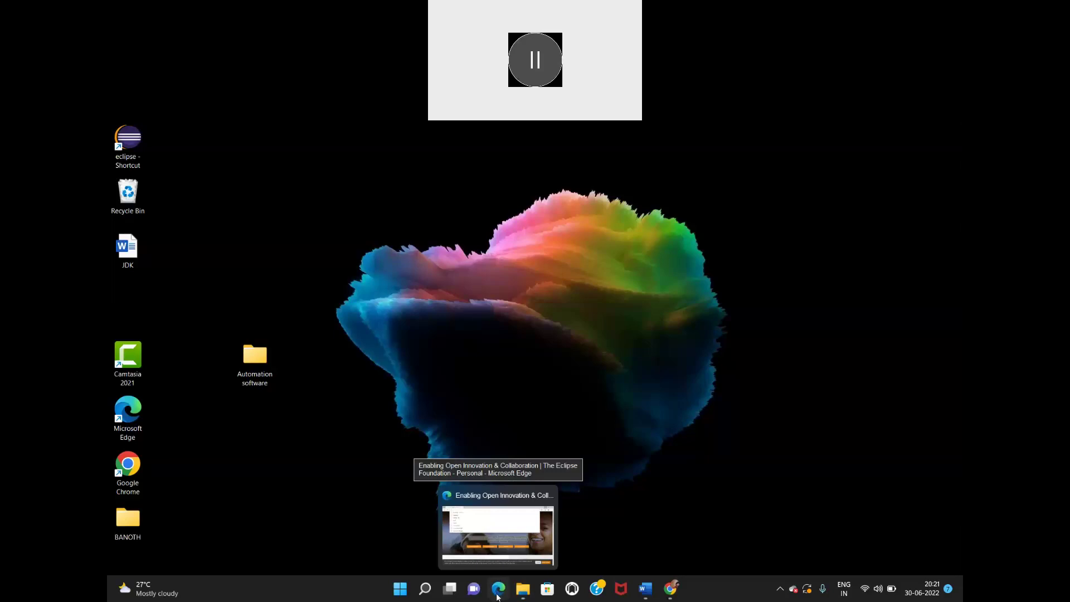
left_click(670, 589)
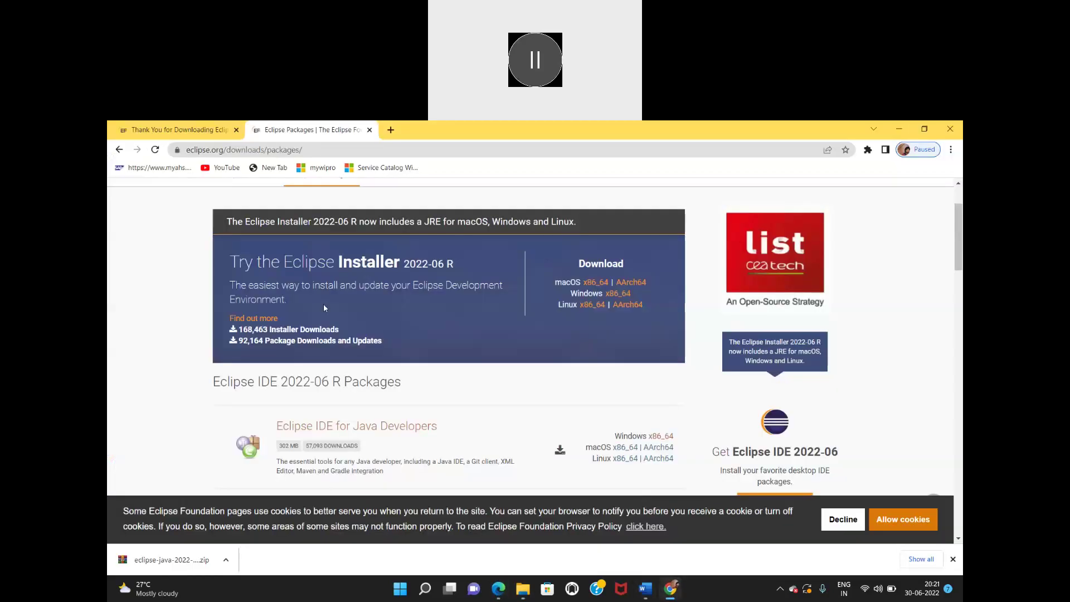
left_click(175, 128)
left_click(268, 132)
left_click(317, 153)
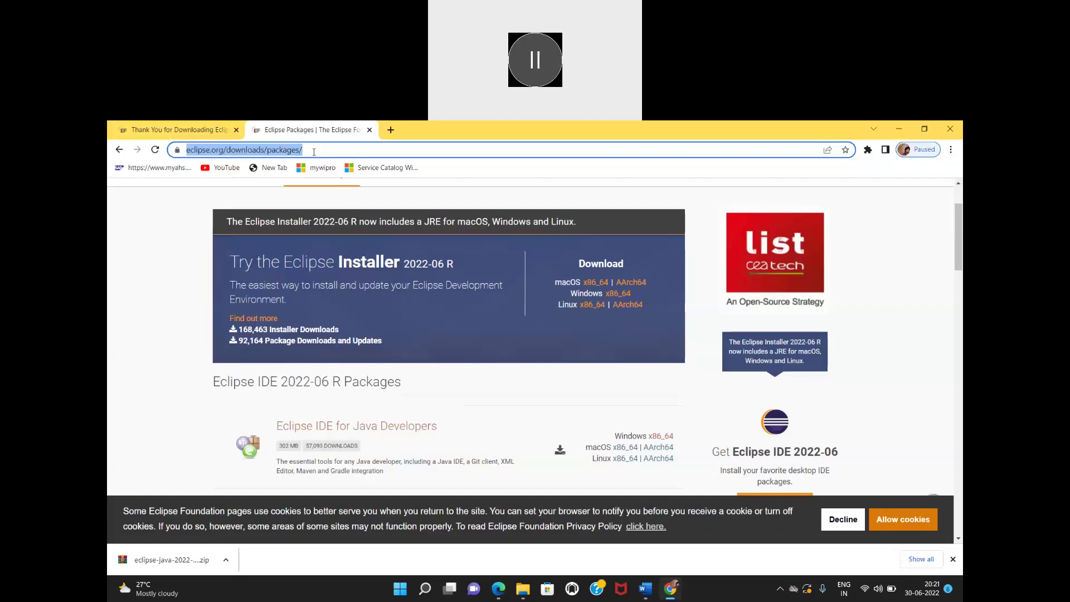
key("BackSpace")
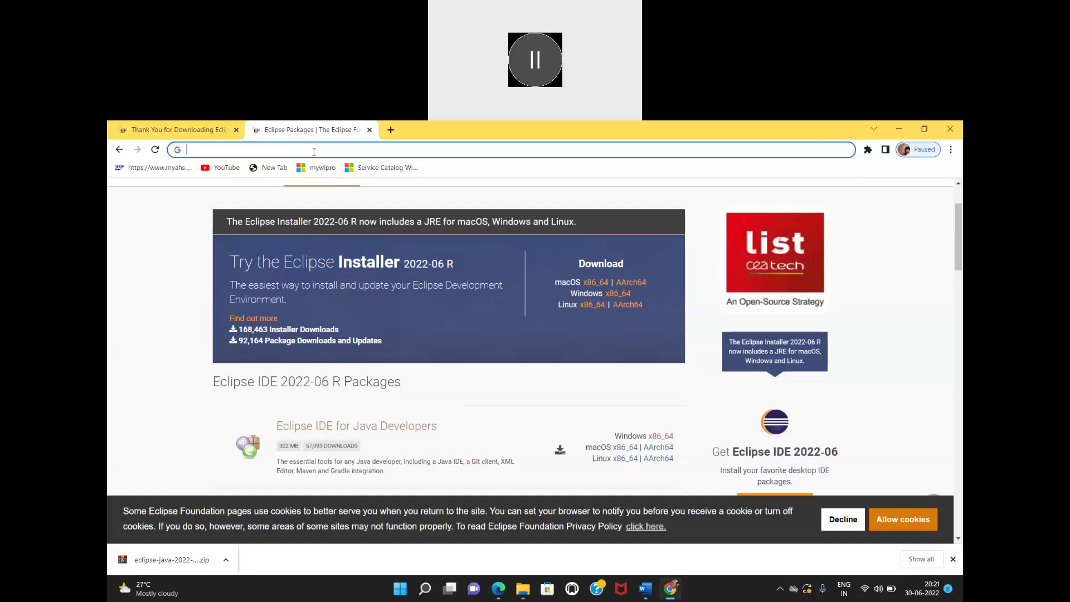
type("ww")
key("Return")
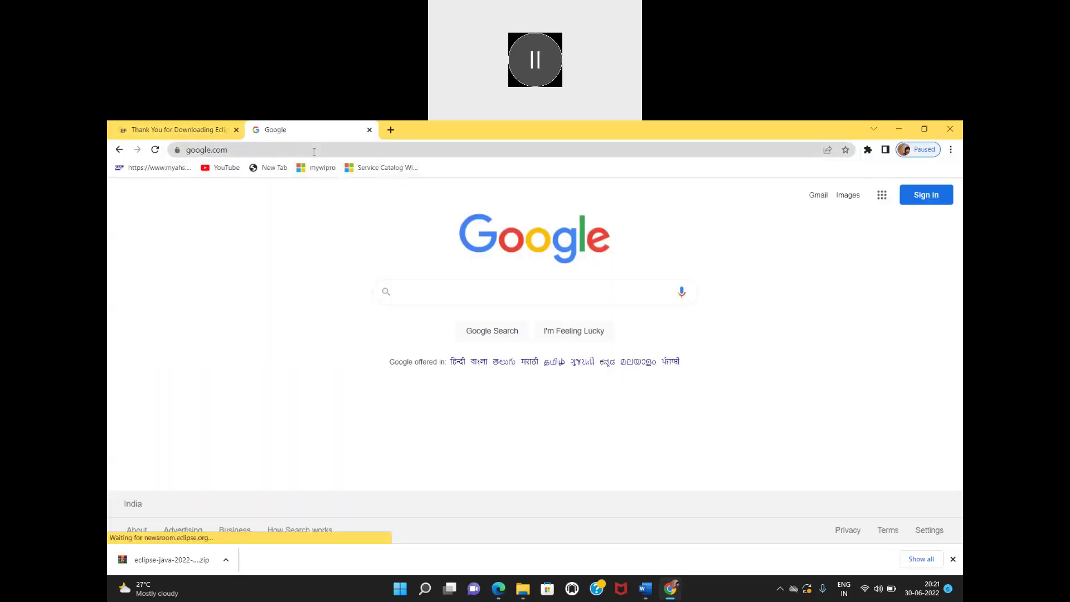
type("e")
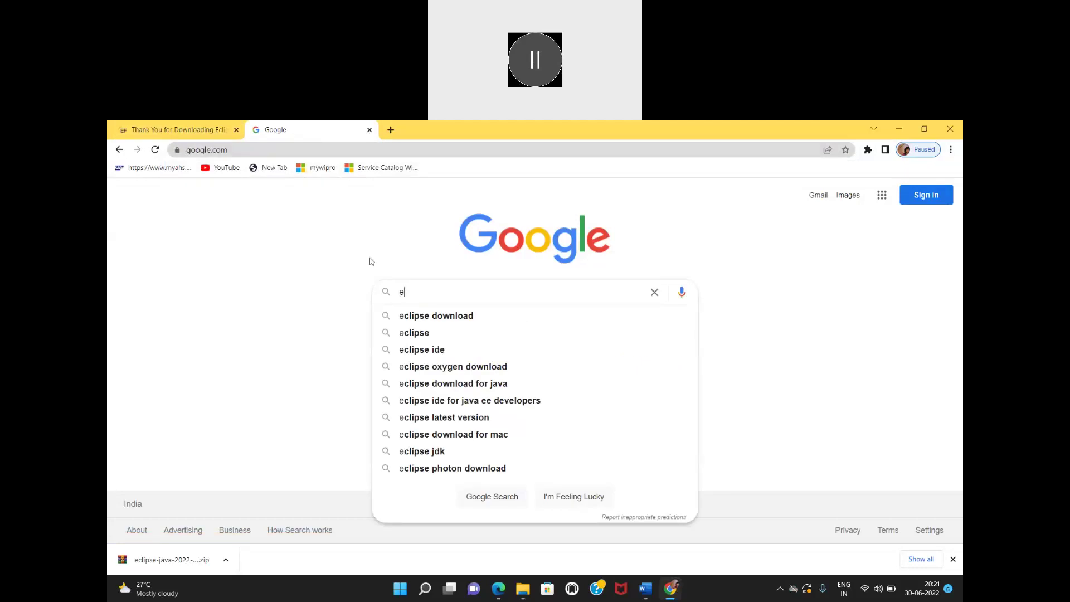
left_click(439, 316)
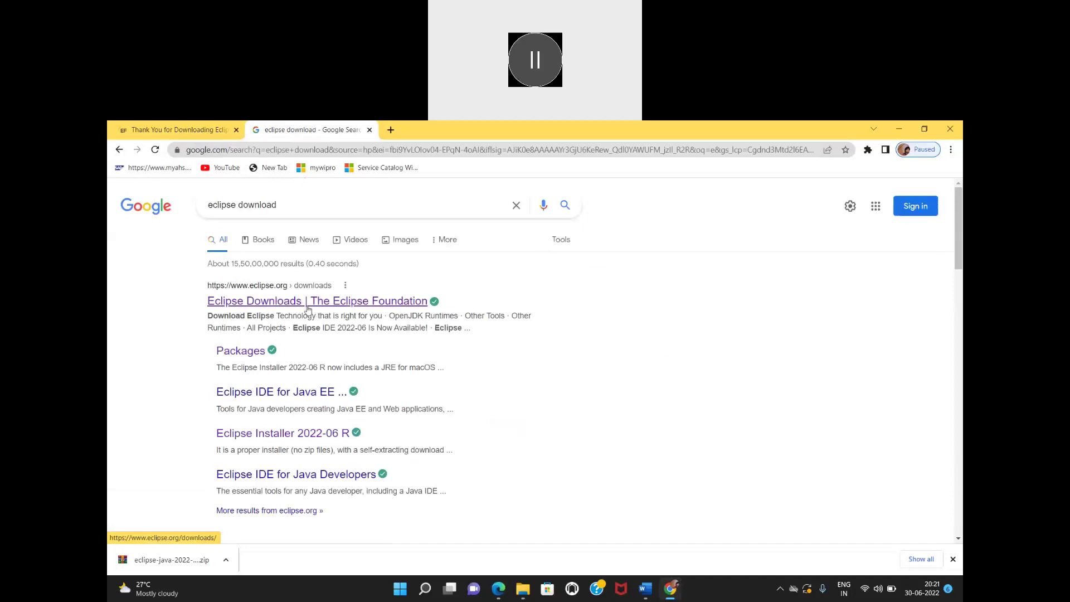
Follow the Eclipse Downloads result to Download Packages and view the Eclipse IDE for Java Developers page.
left_click(264, 307)
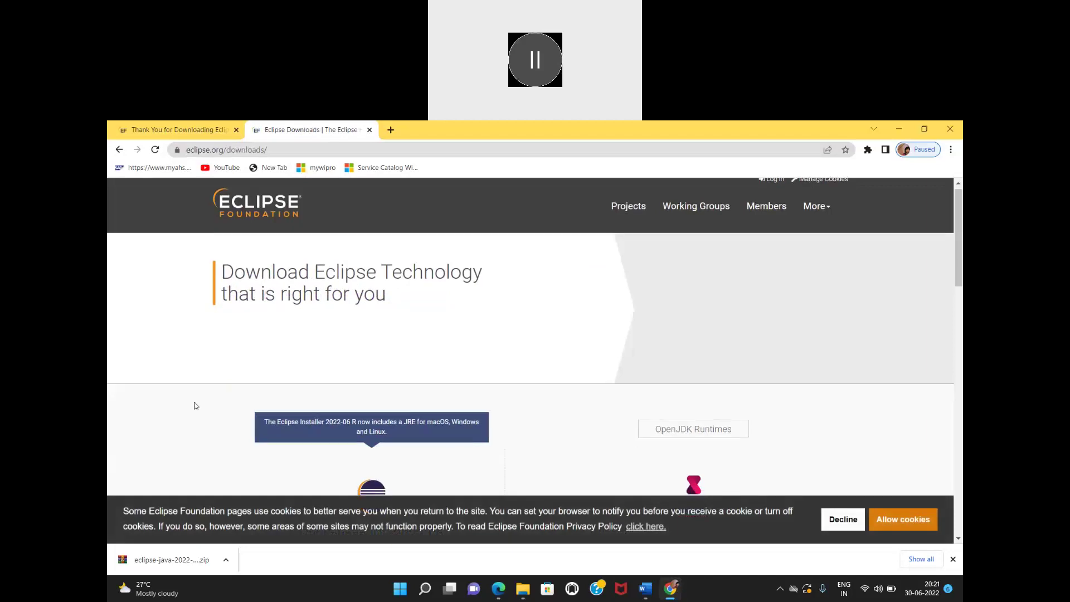
scroll(189, 402, "down", 2)
scroll(195, 405, "down", 2)
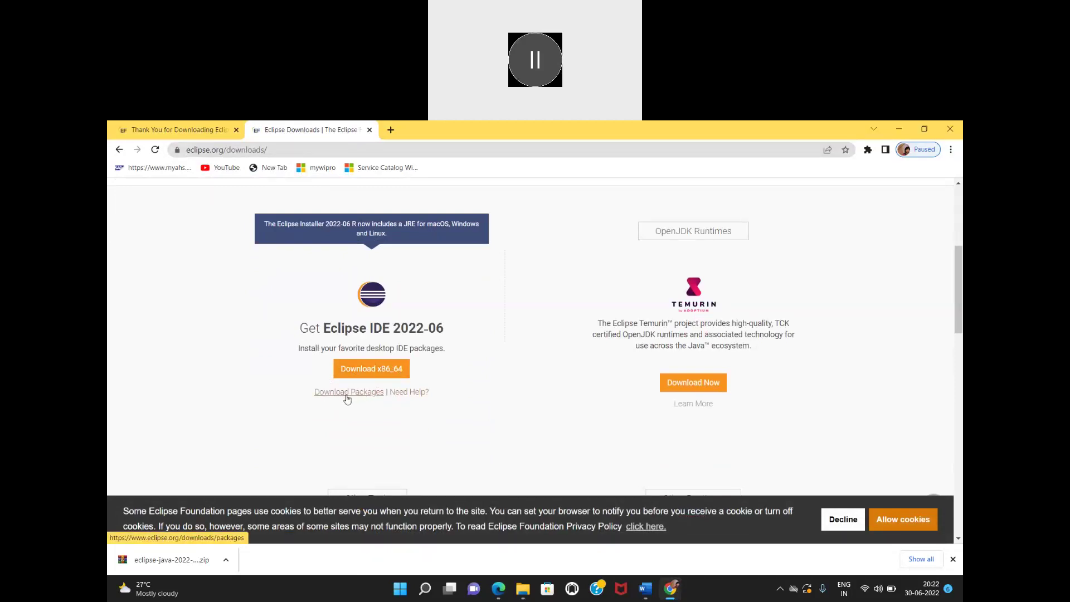
left_click(364, 395)
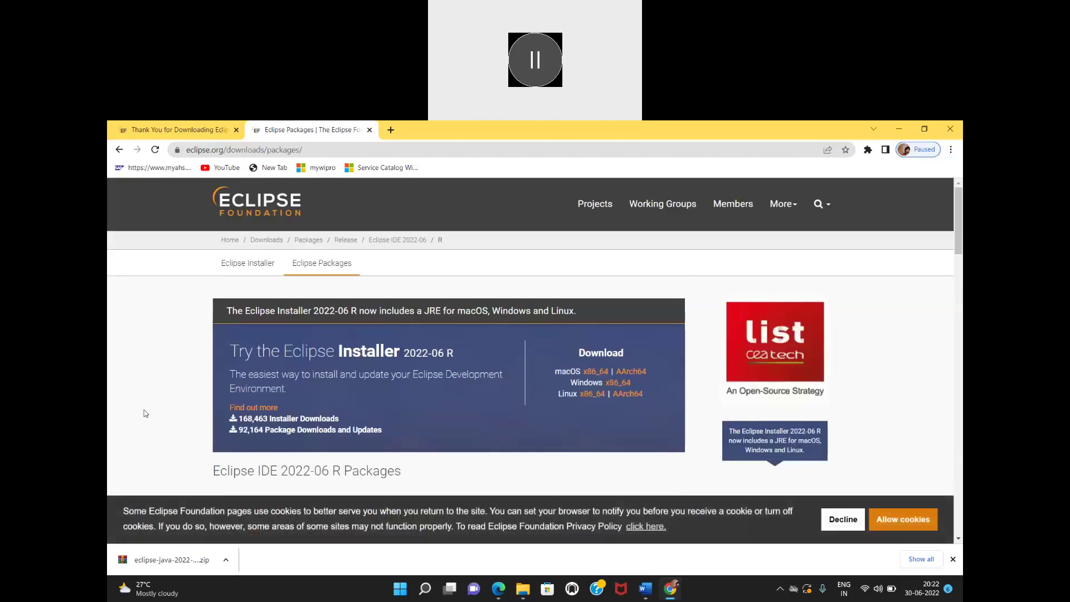
scroll(145, 413, "down", 3)
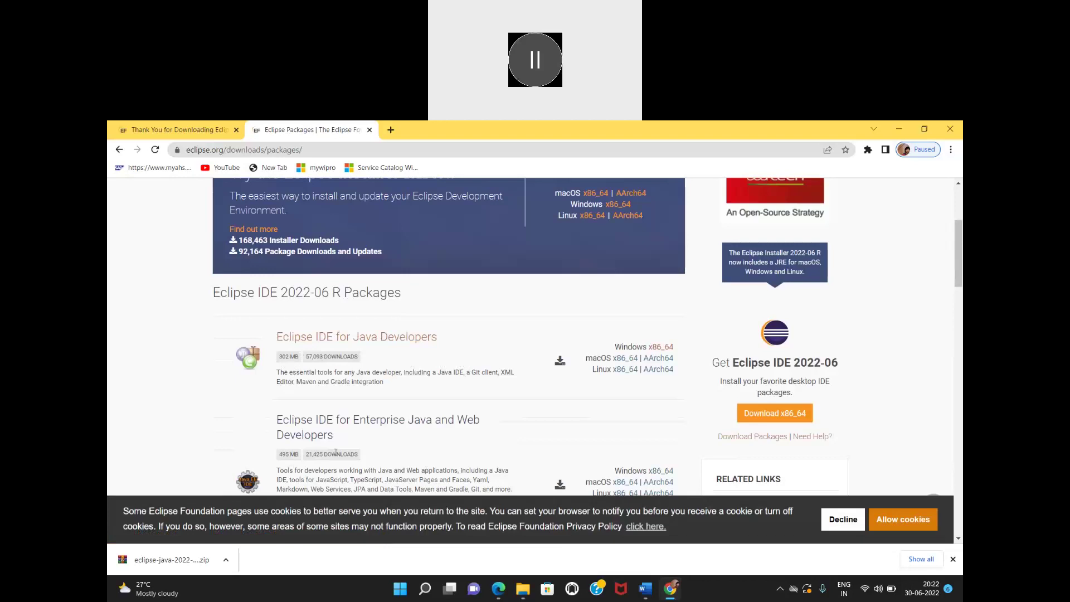
left_click(357, 339)
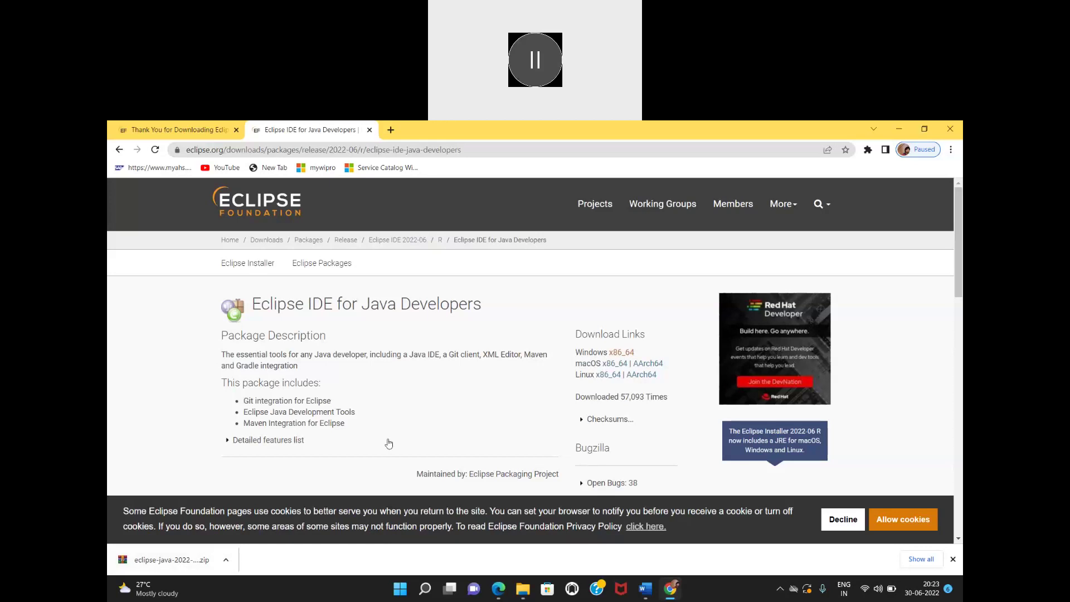
Switch from Chrome to the Downloads folder and review the full extraction options for the eclipse-java-2022-06-R-win32-x86_64 archive.
left_click(899, 131)
mouse_move(526, 595)
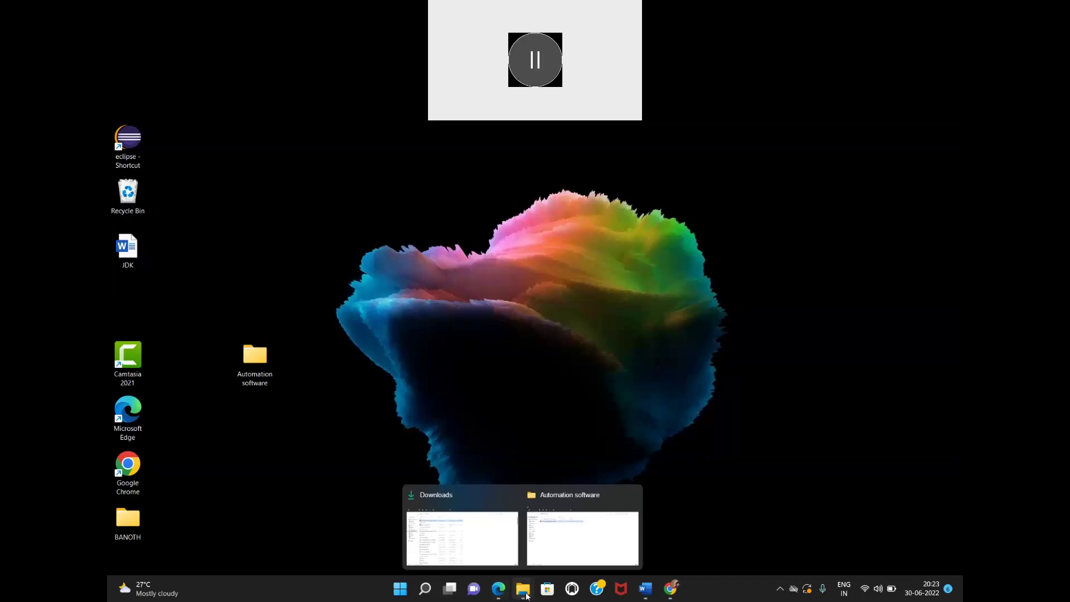
left_click(469, 551)
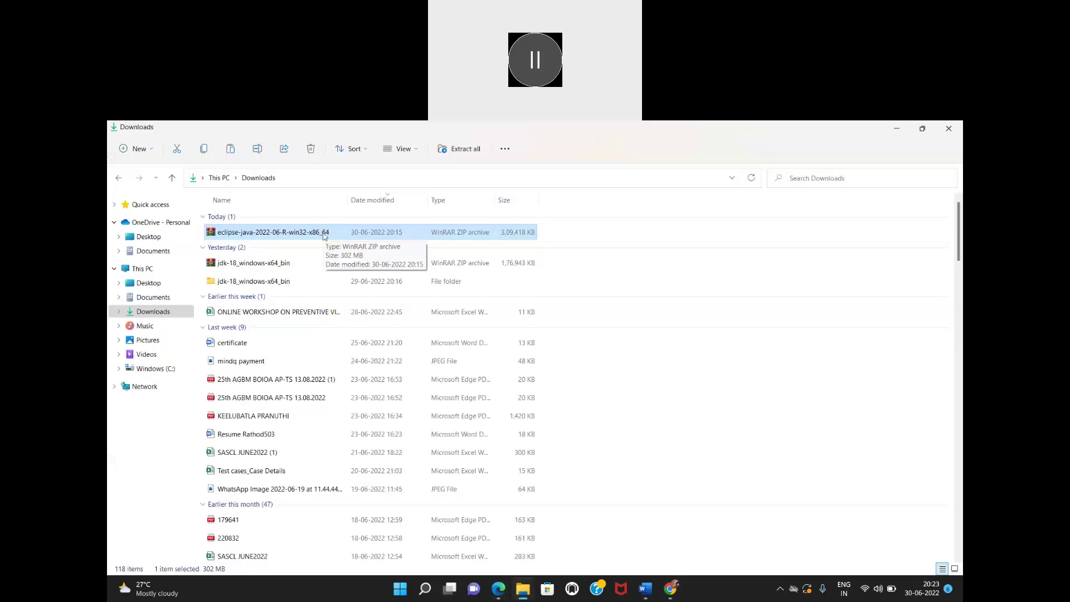
right_click(324, 236)
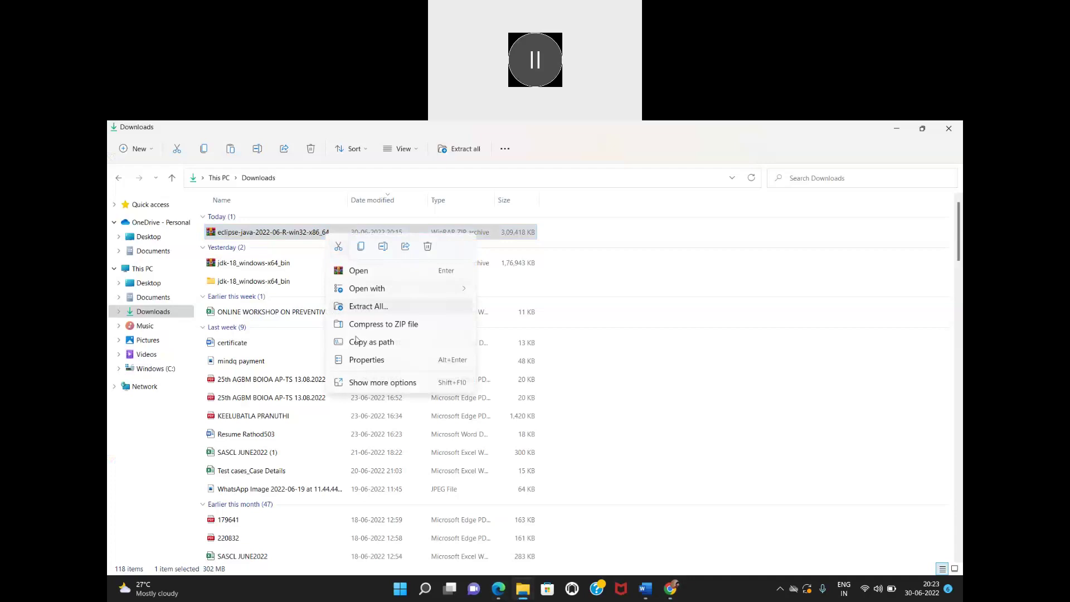
left_click(376, 384)
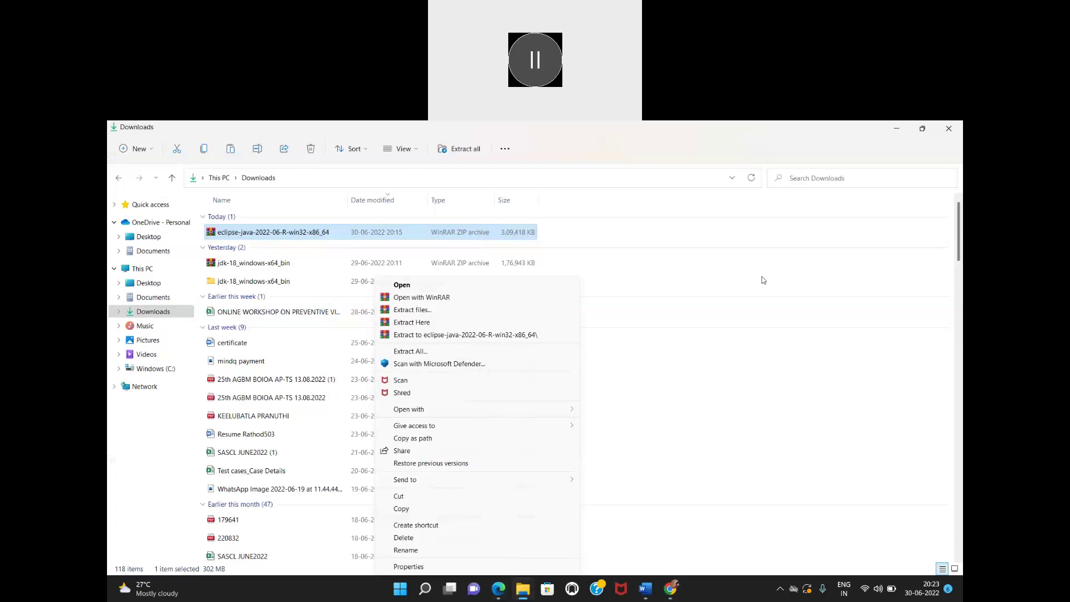
left_click(897, 129)
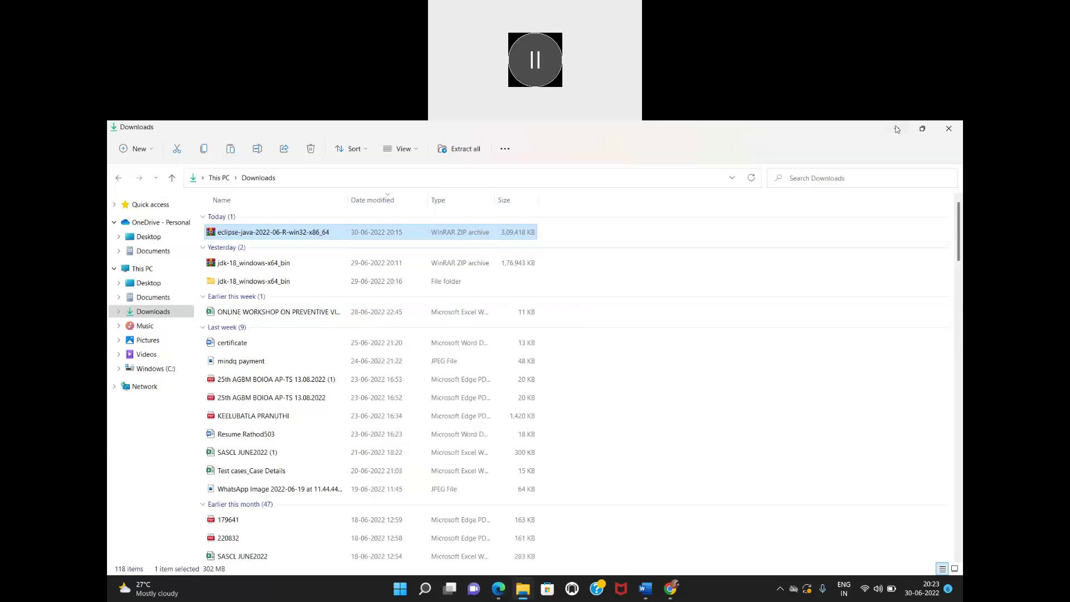
left_click(897, 129)
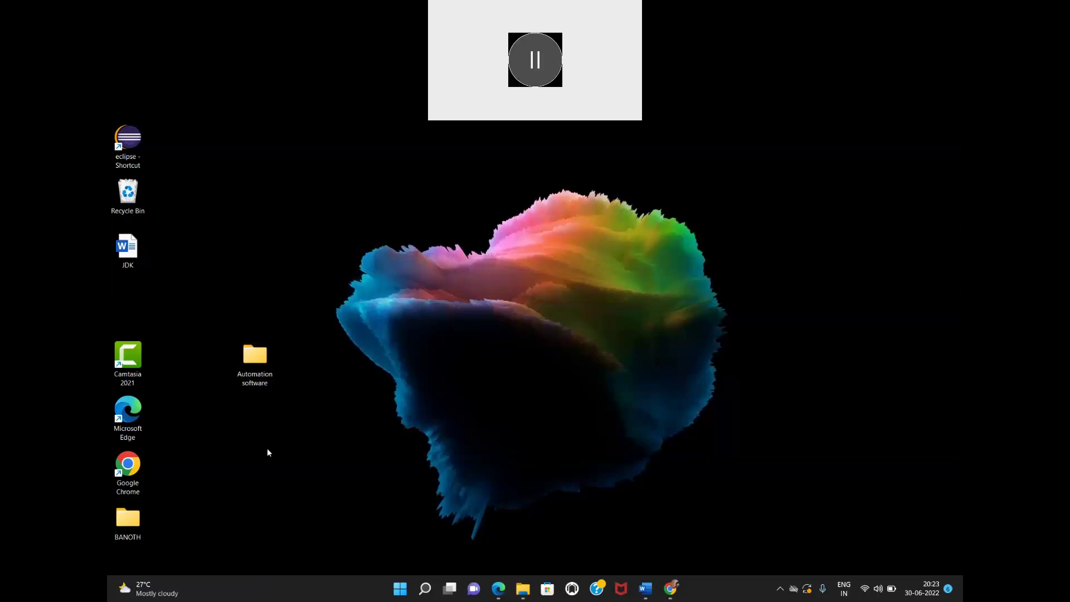
Open the Automation software folder from the desktop and go into the eclipse folder inside the extracted eclipse-java-2022-06-R-win32-x86_64 folder.
double_click(259, 362)
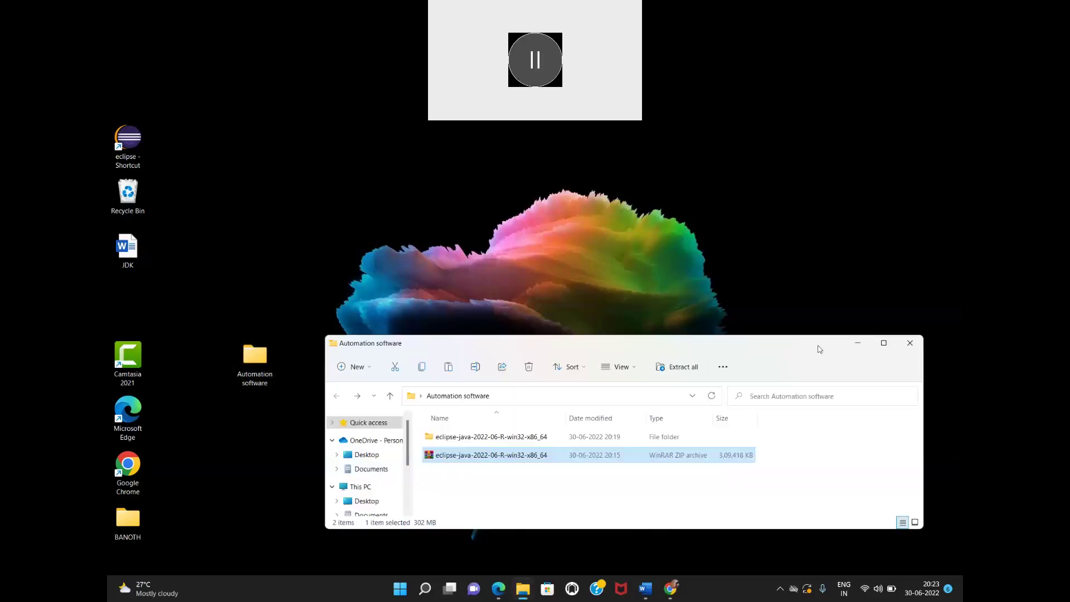
left_click(884, 344)
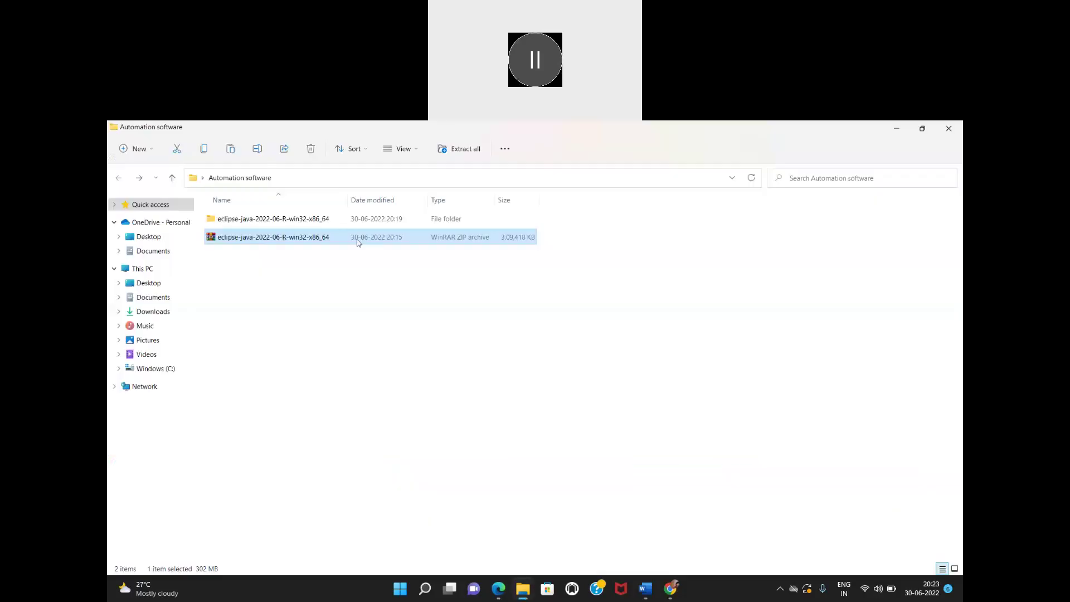
right_click(318, 241)
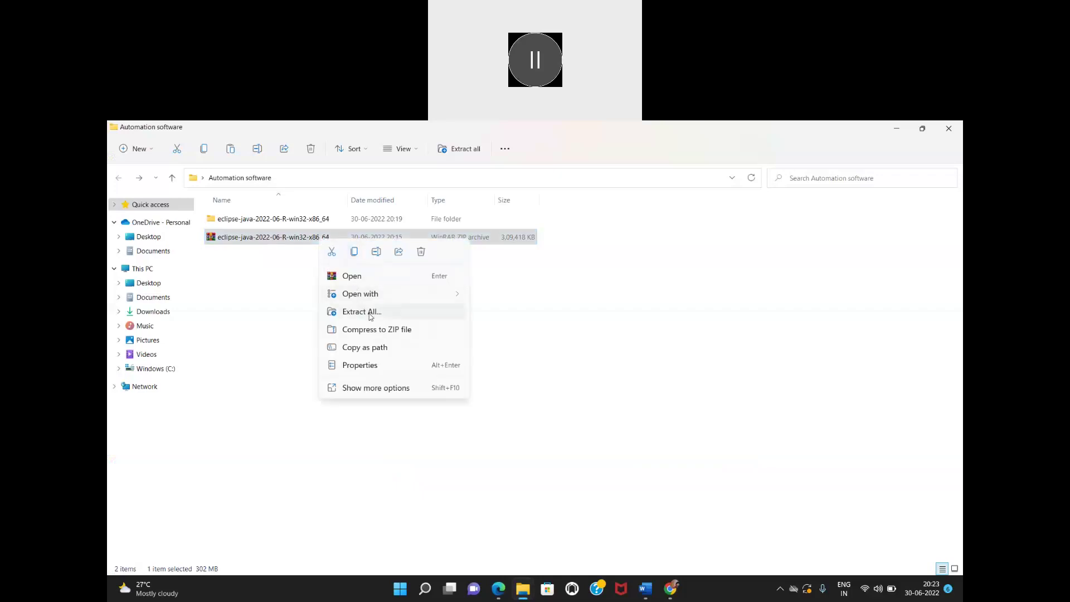
left_click(277, 328)
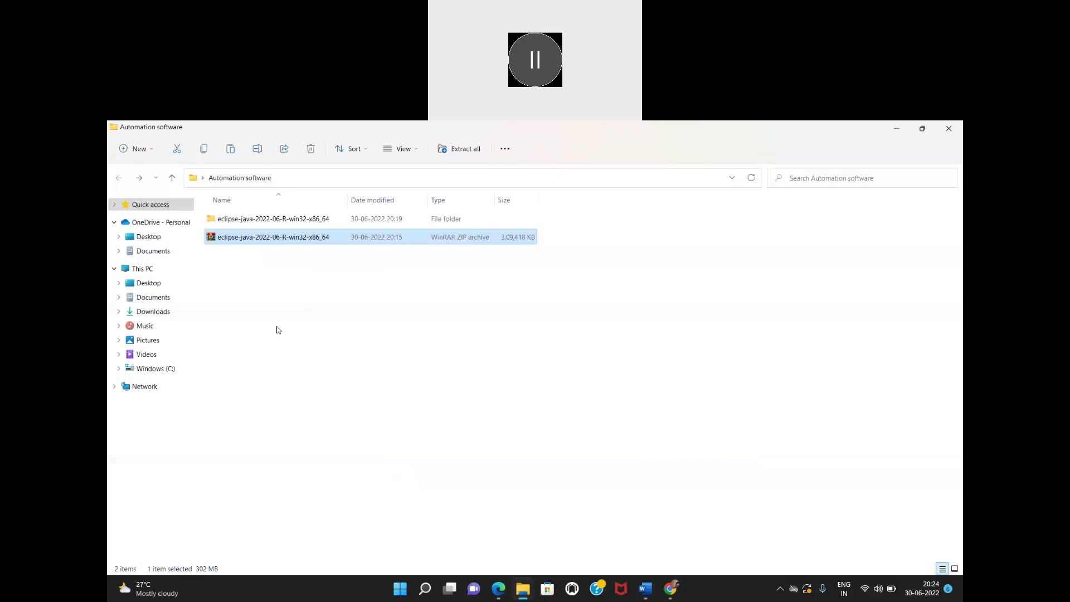
double_click(280, 219)
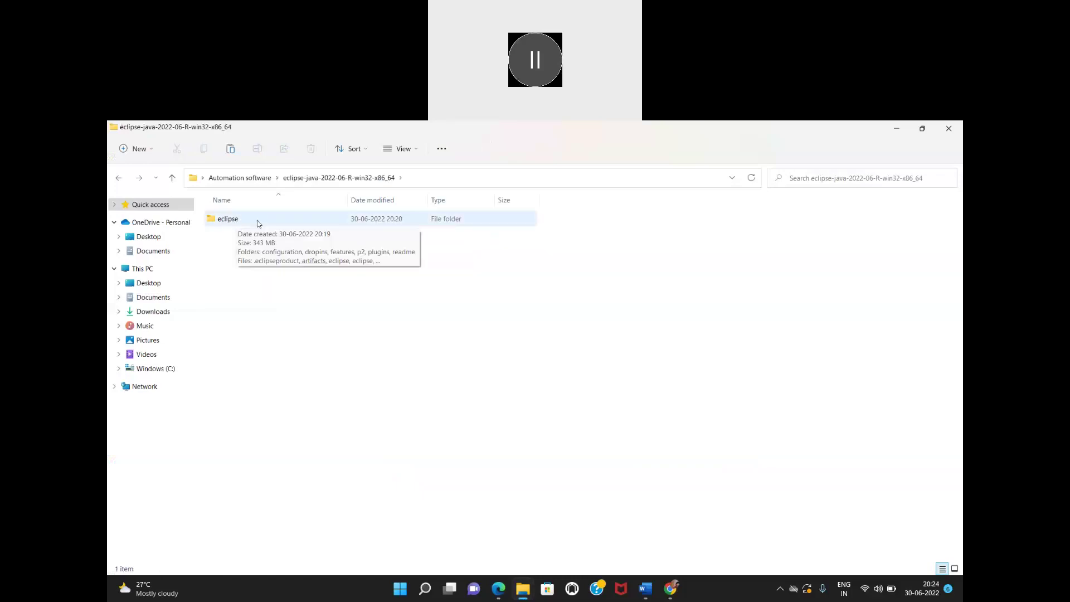
double_click(227, 220)
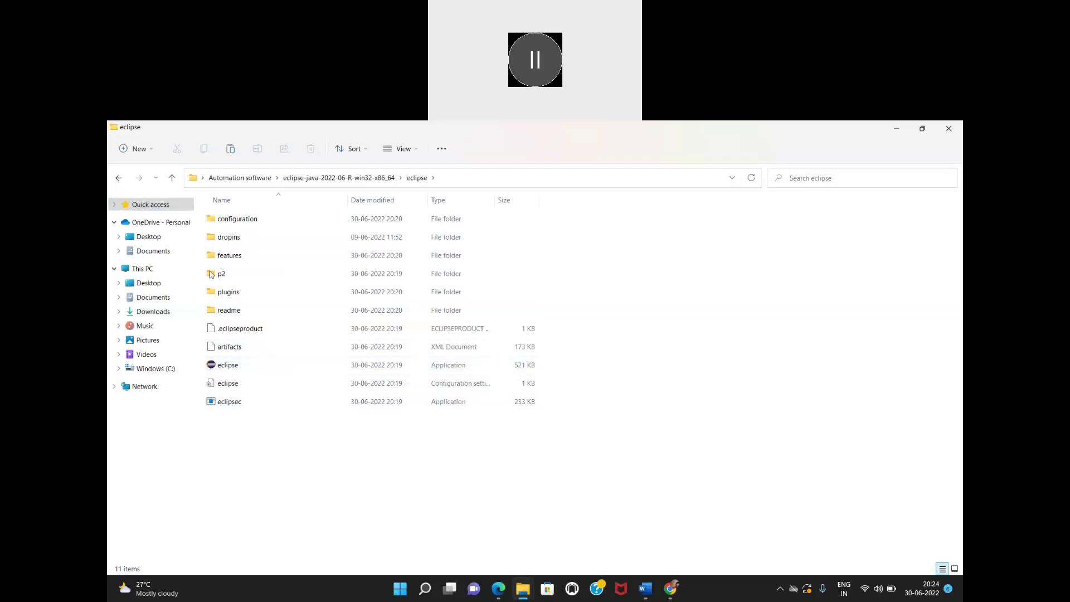
Try starting the eclipse application from the extracted folder, look through its Send to destinations, and dismiss the workspace launcher.
left_click(234, 371)
double_click(234, 372)
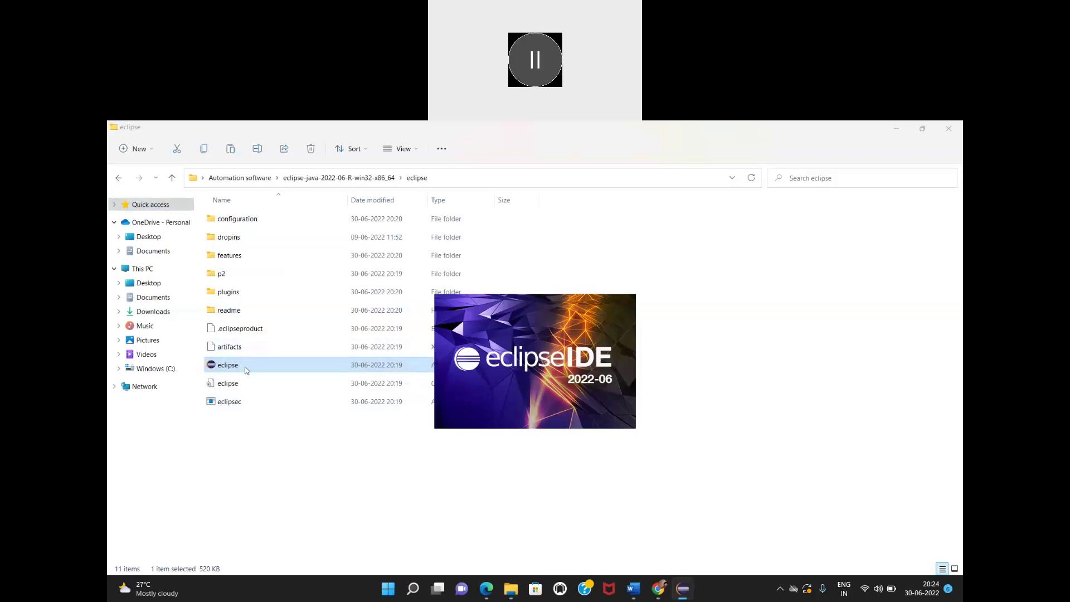
right_click(246, 370)
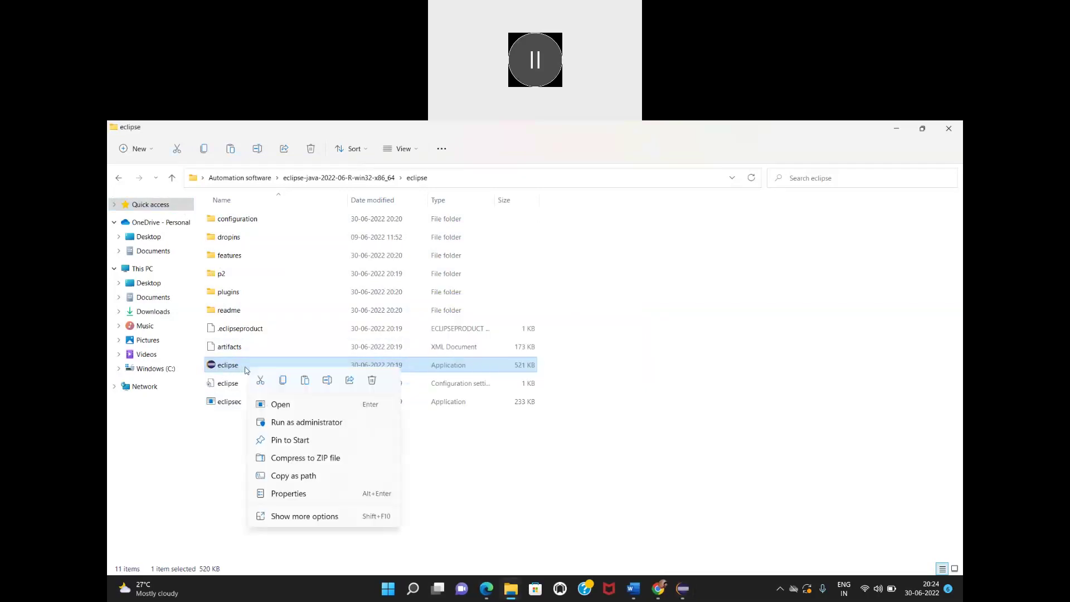
left_click(320, 519)
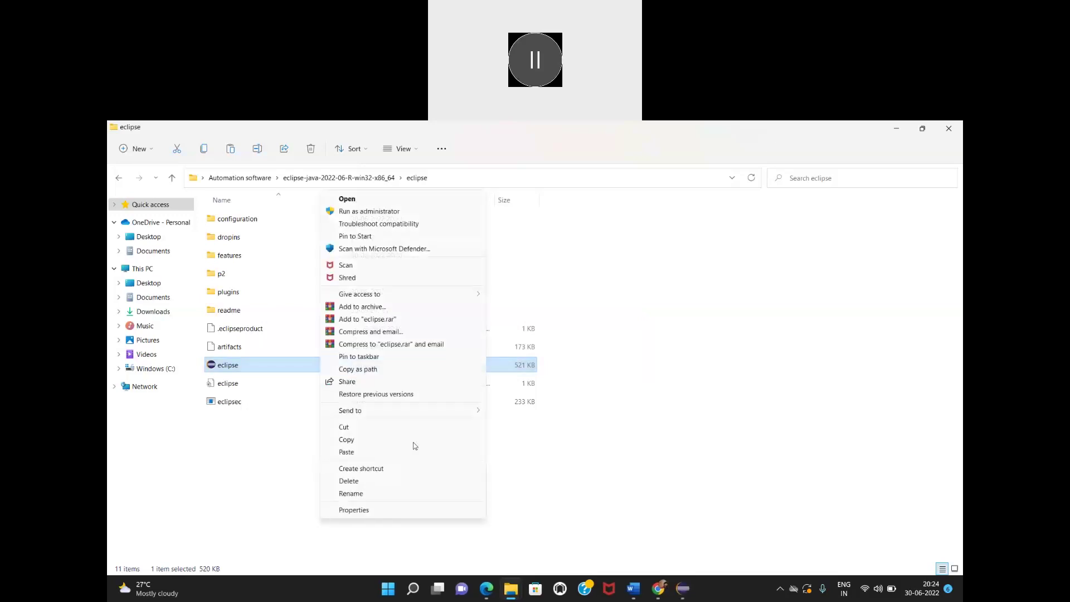
mouse_move(396, 411)
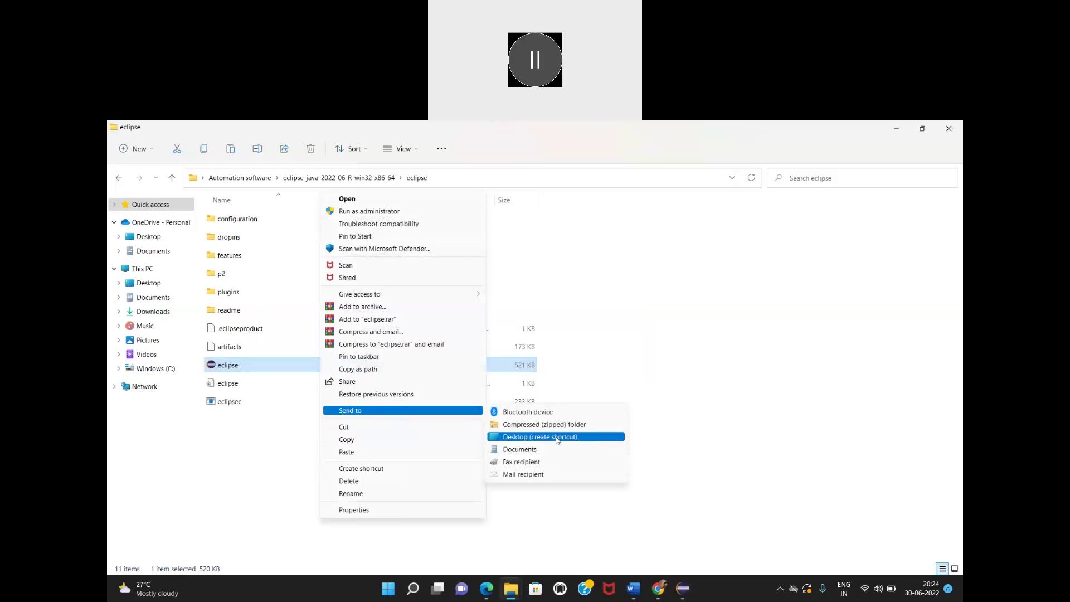
left_click(693, 418)
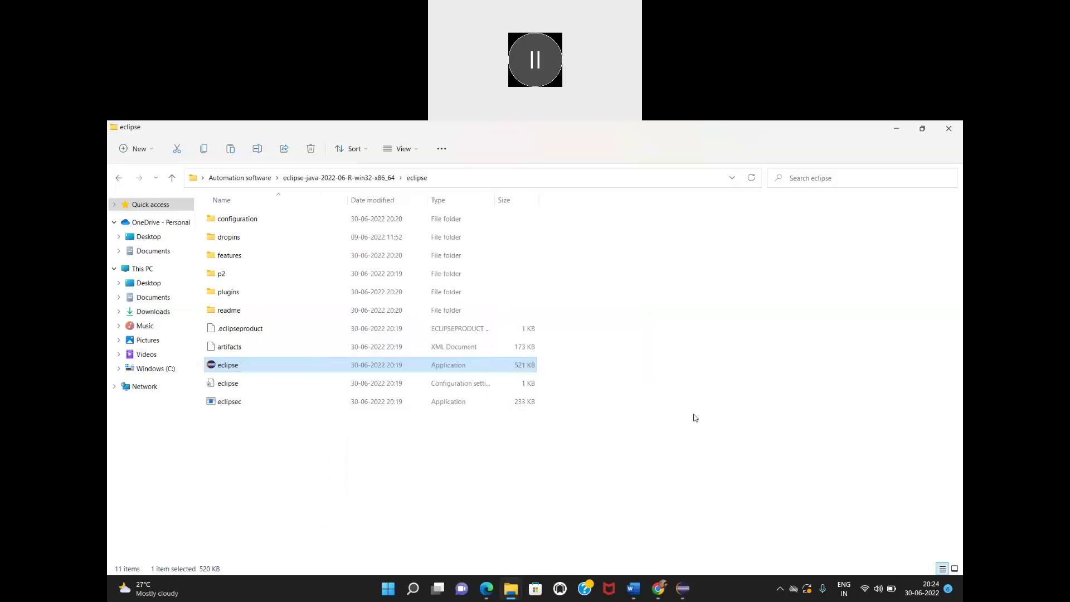
left_click(693, 418)
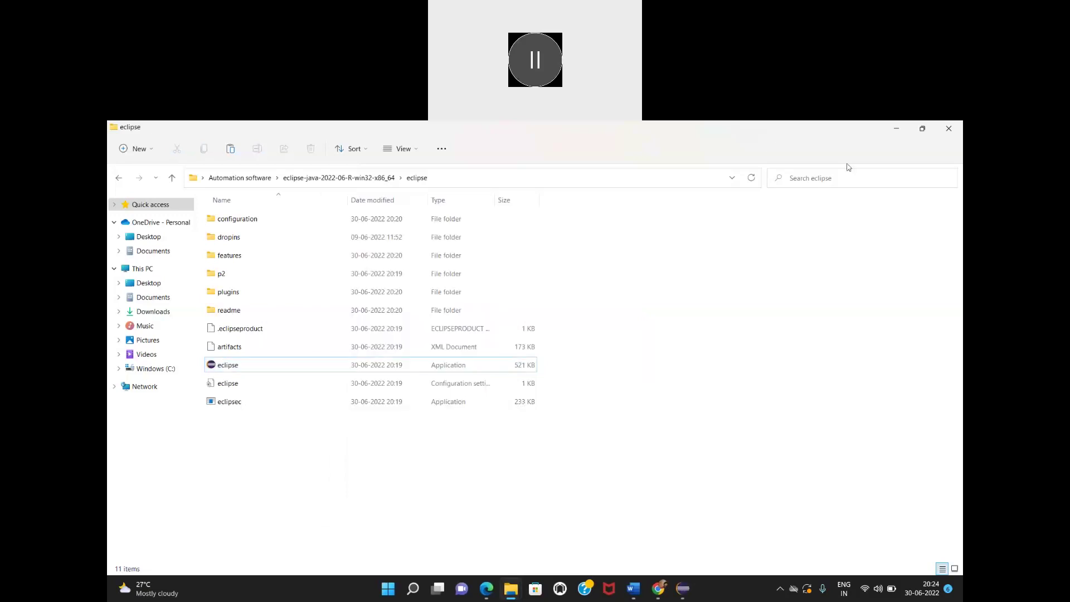
left_click(896, 132)
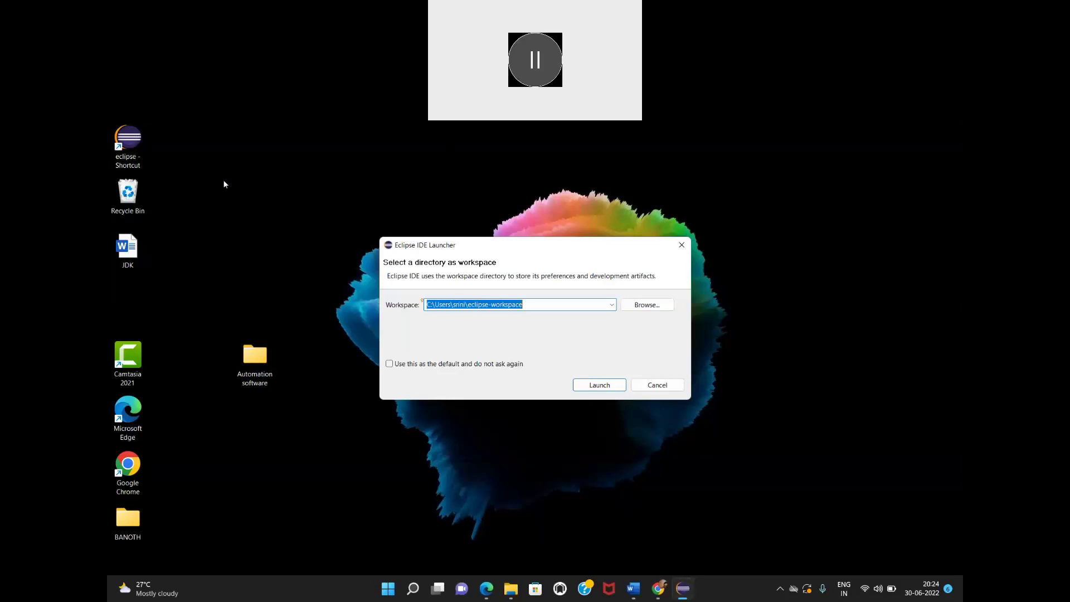
left_click(683, 245)
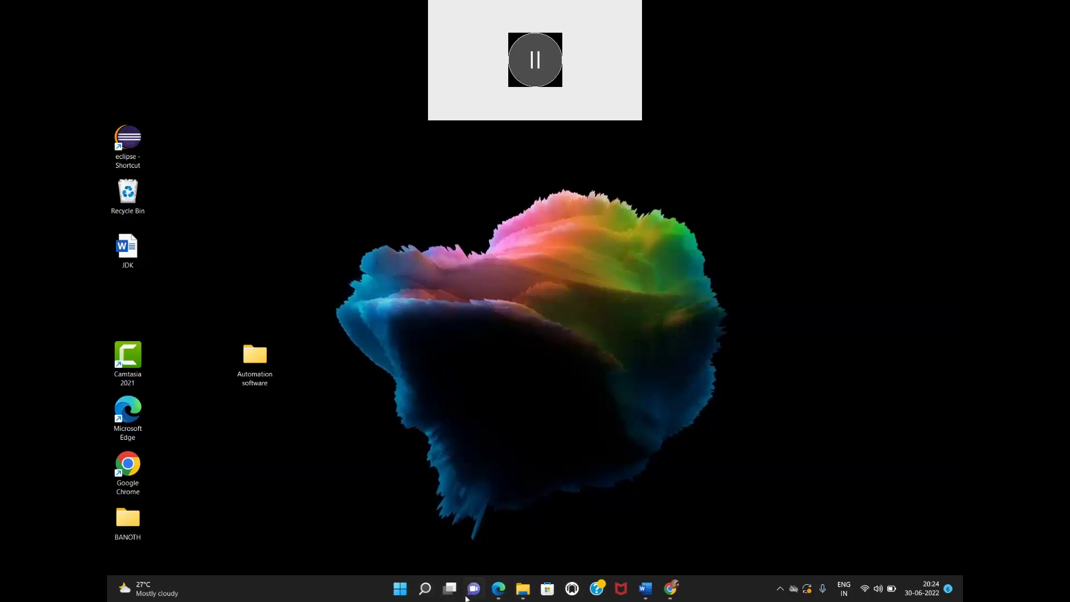
Return to the extracted eclipse folder and create a desktop shortcut for the eclipse application.
mouse_move(500, 594)
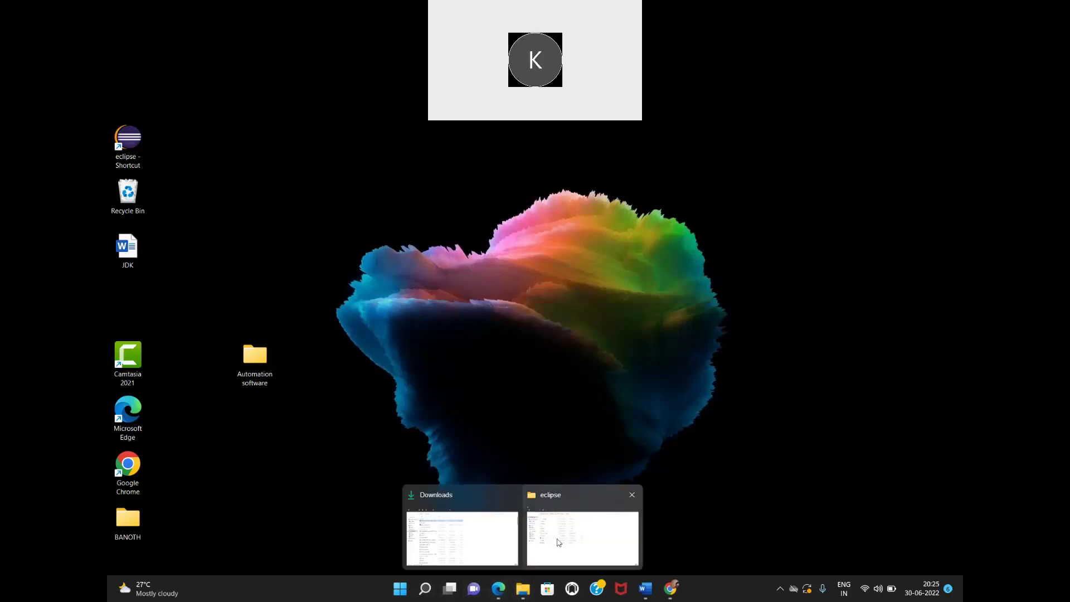
left_click(558, 542)
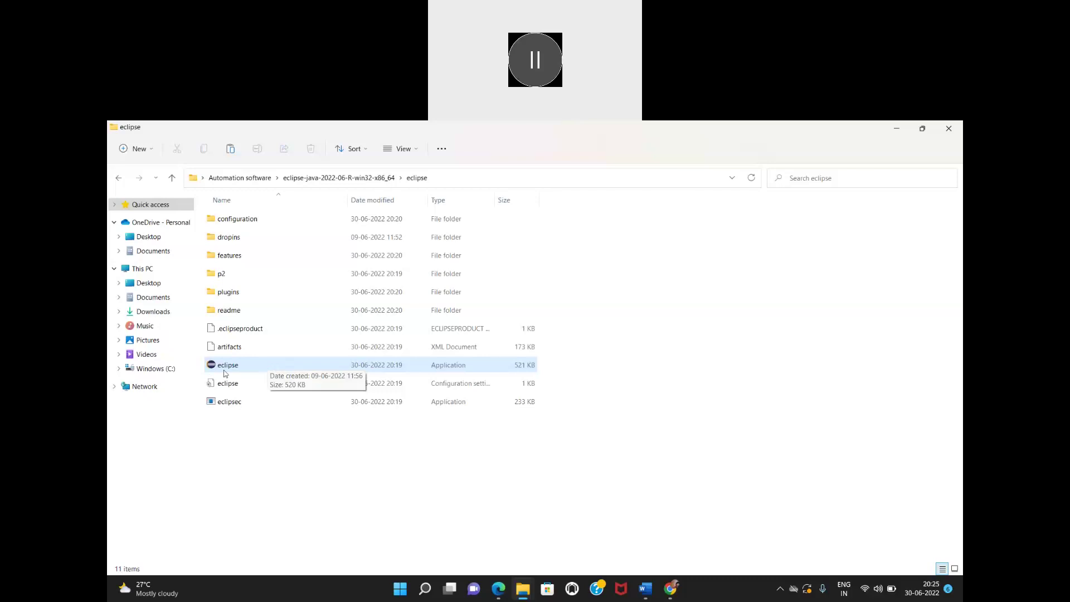
right_click(244, 369)
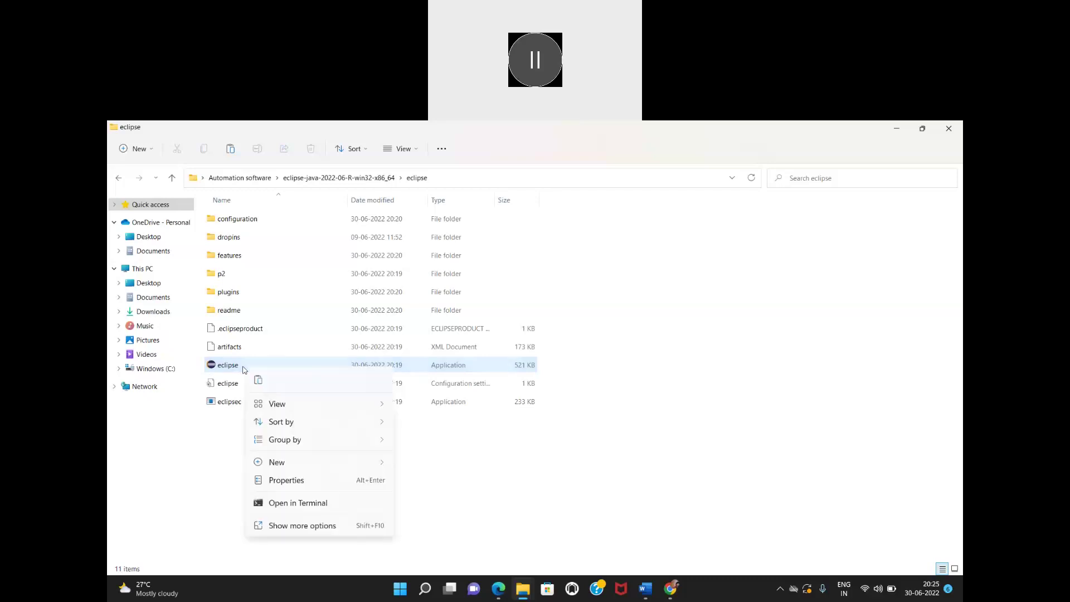
left_click(278, 526)
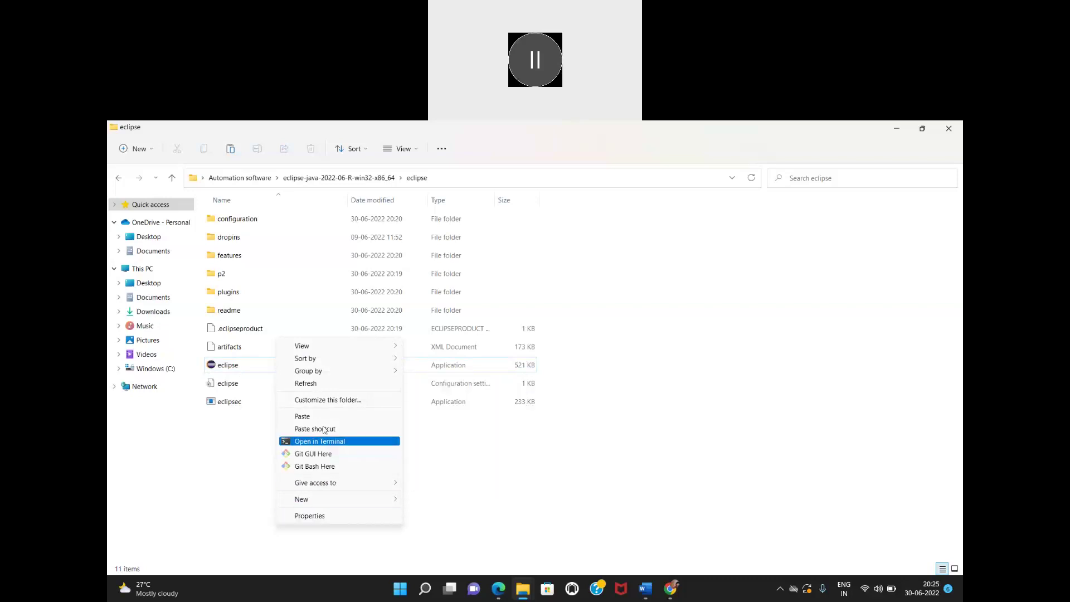
left_click(226, 483)
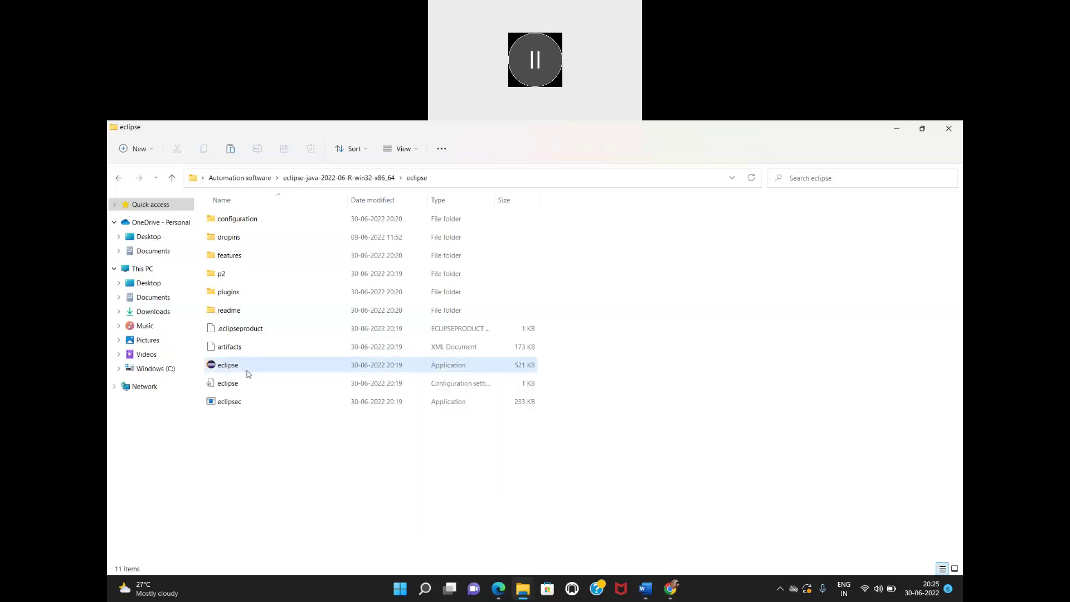
left_click(224, 366)
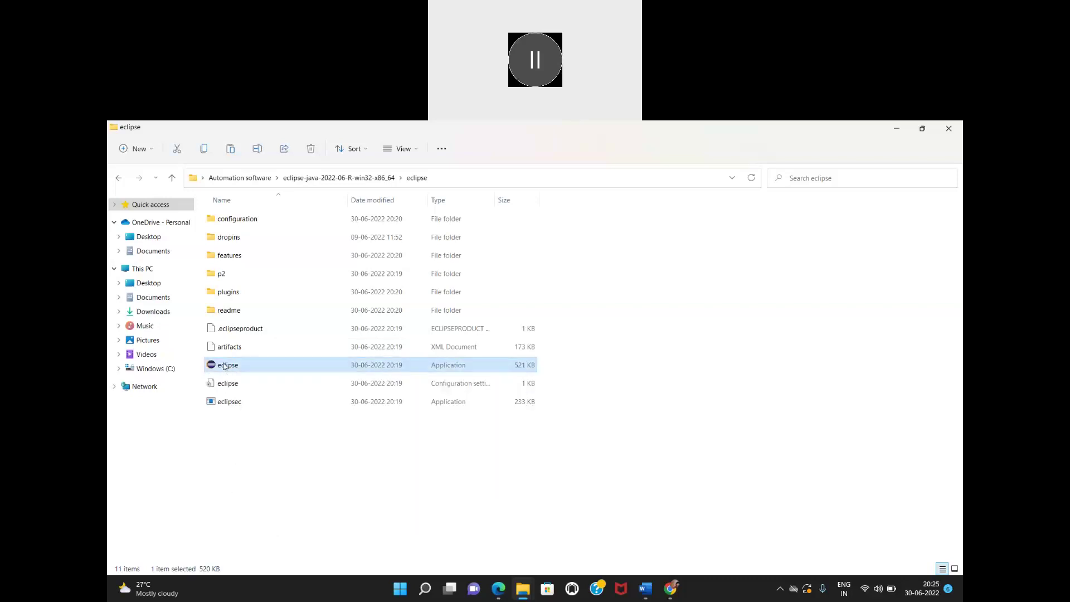
right_click(225, 366)
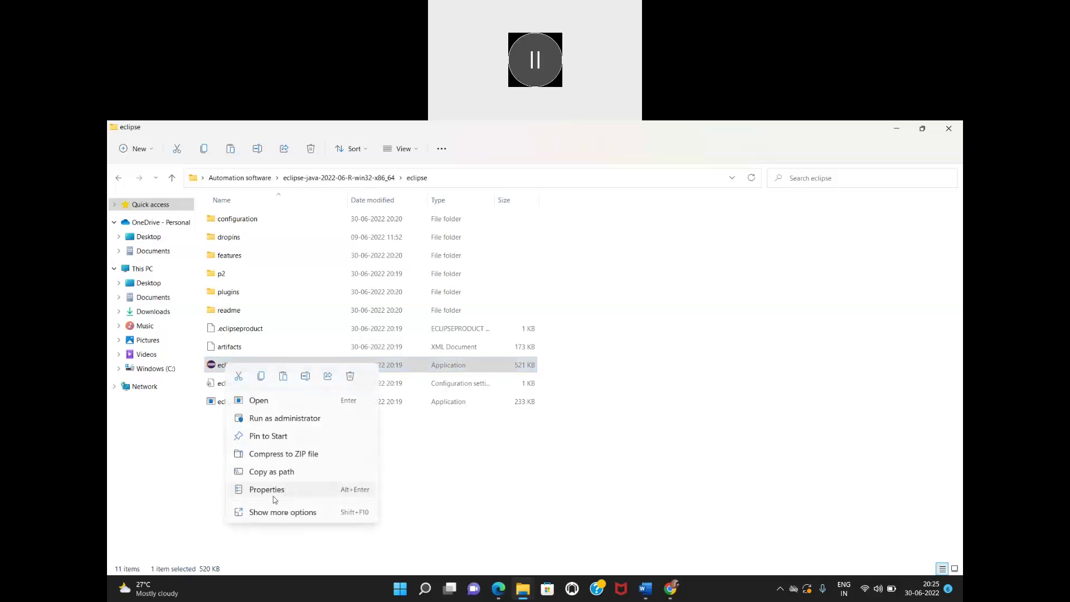
left_click(268, 513)
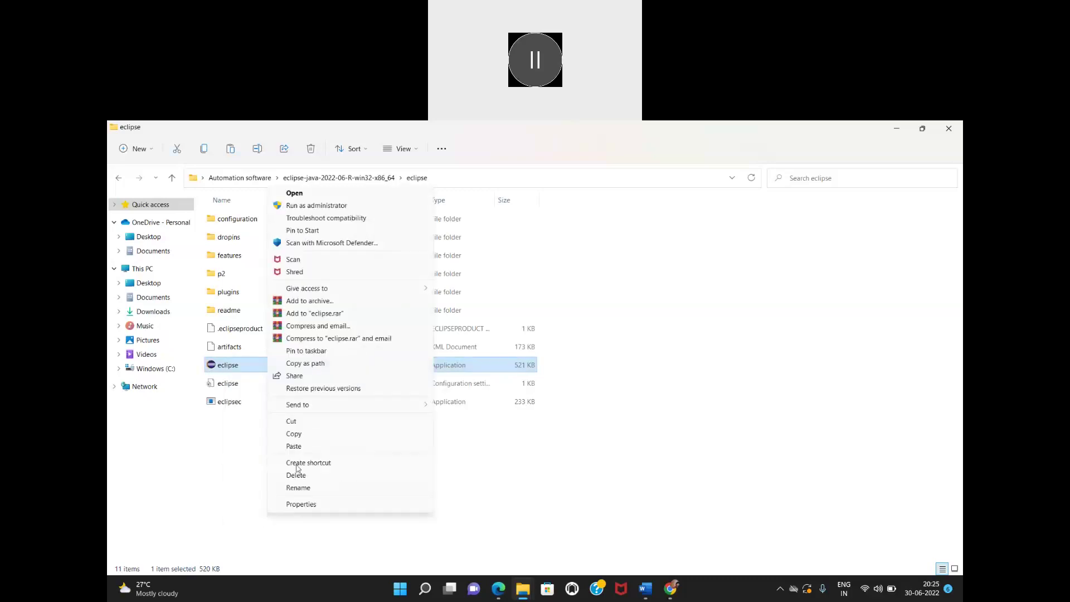
mouse_move(333, 405)
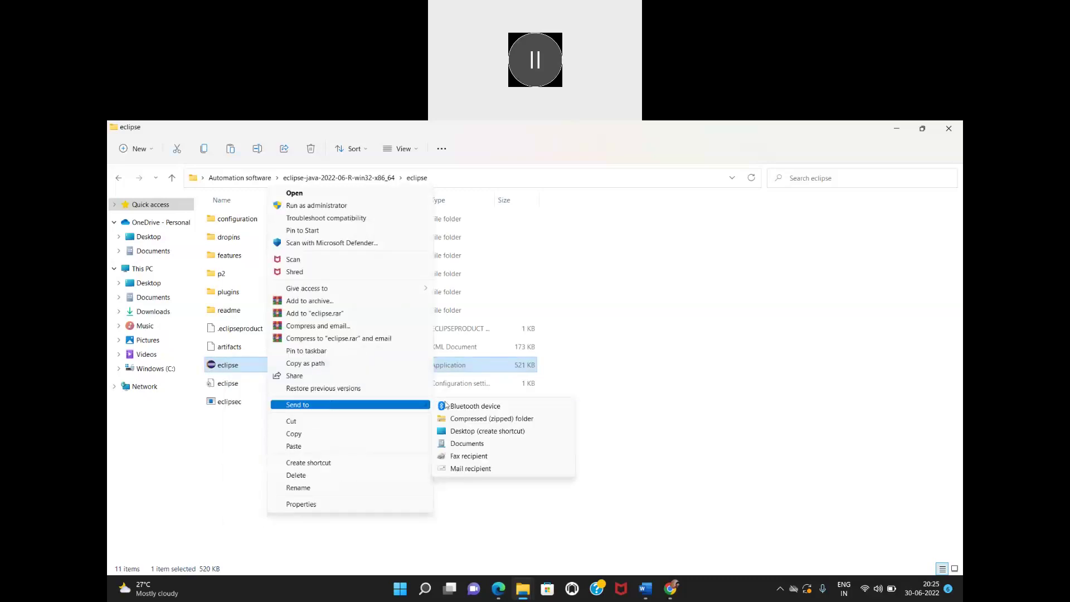
left_click(523, 432)
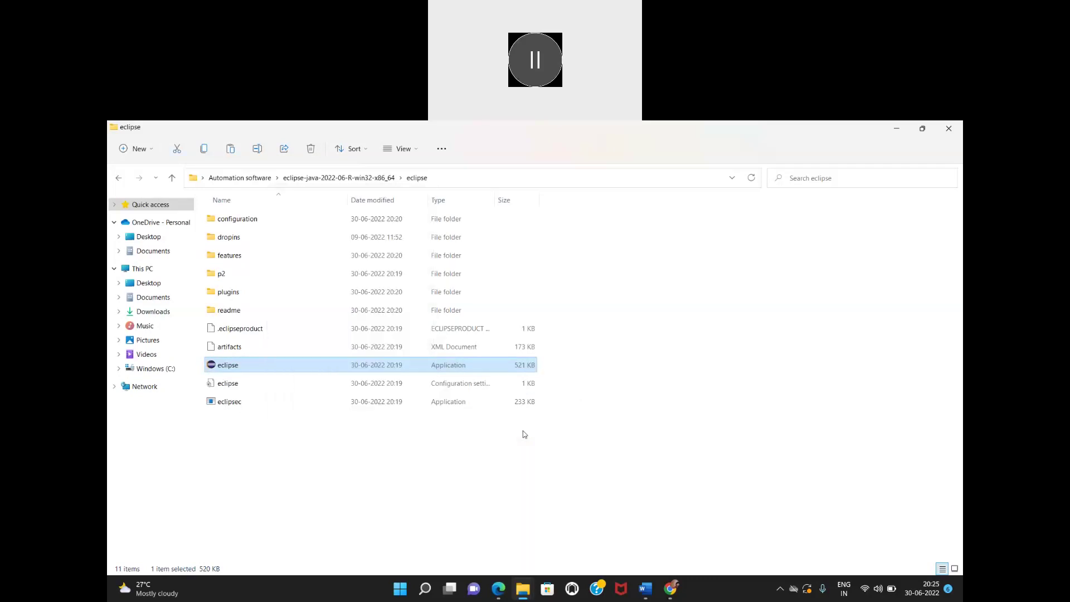
left_click(895, 131)
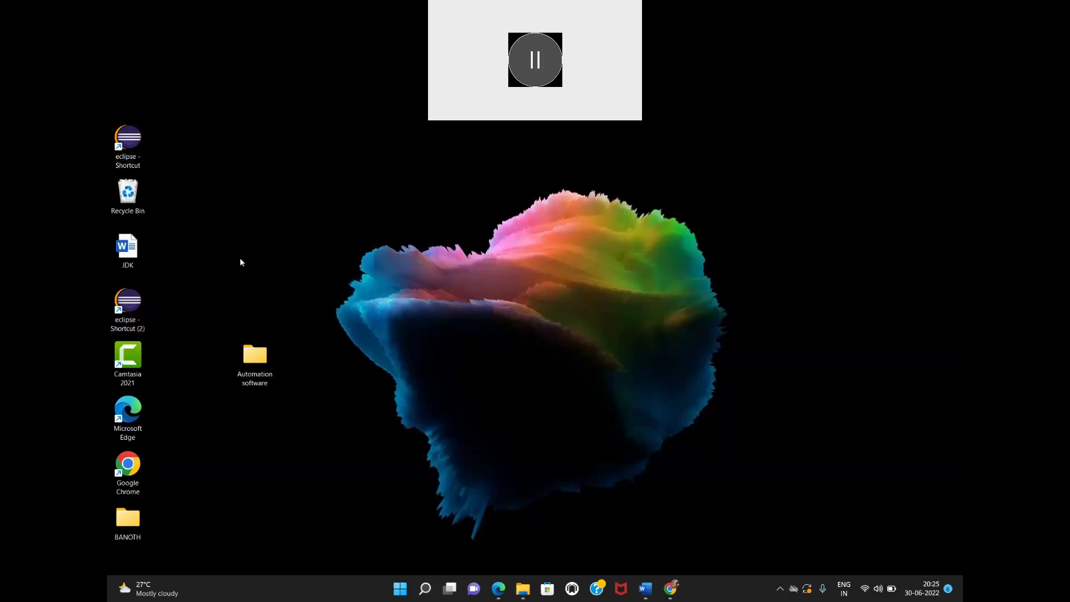
Launch Eclipse from its new desktop shortcut, and switch to the JDK document in Word at the Eclipse IDE list item.
double_click(136, 307)
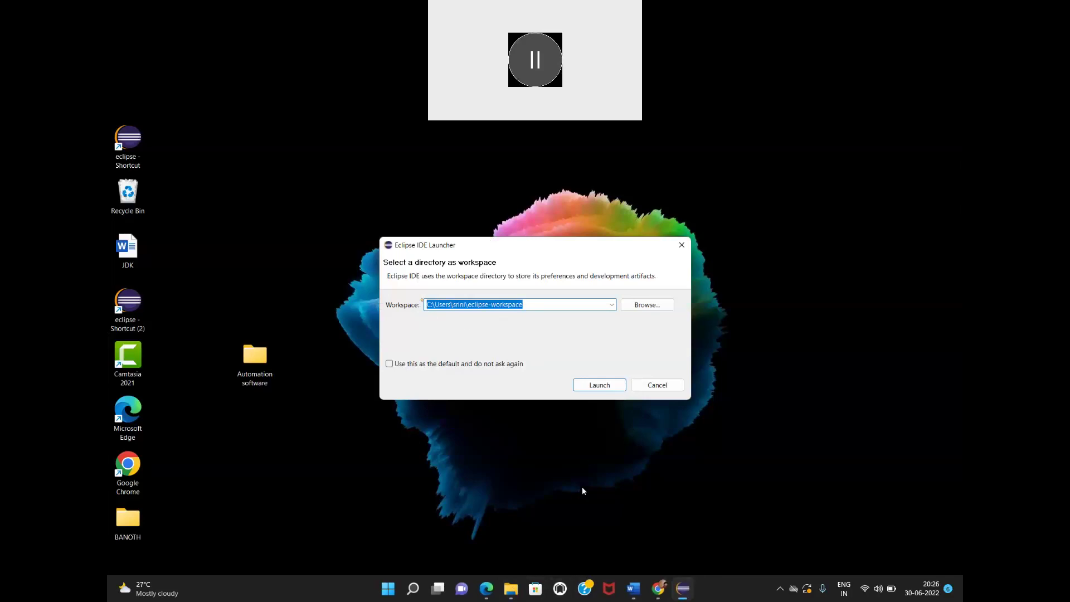
mouse_move(635, 595)
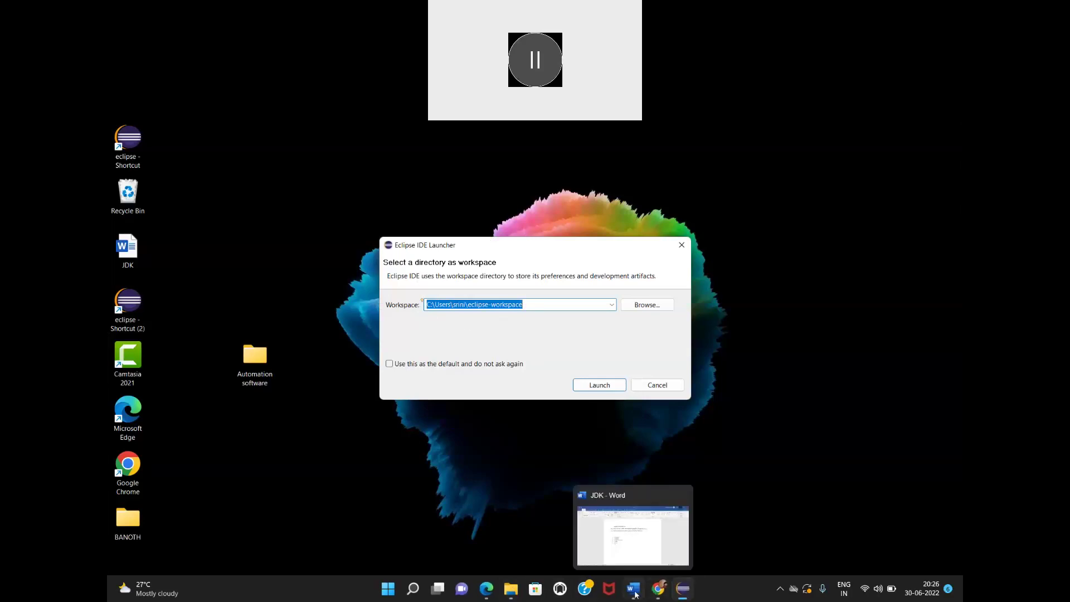
left_click(636, 594)
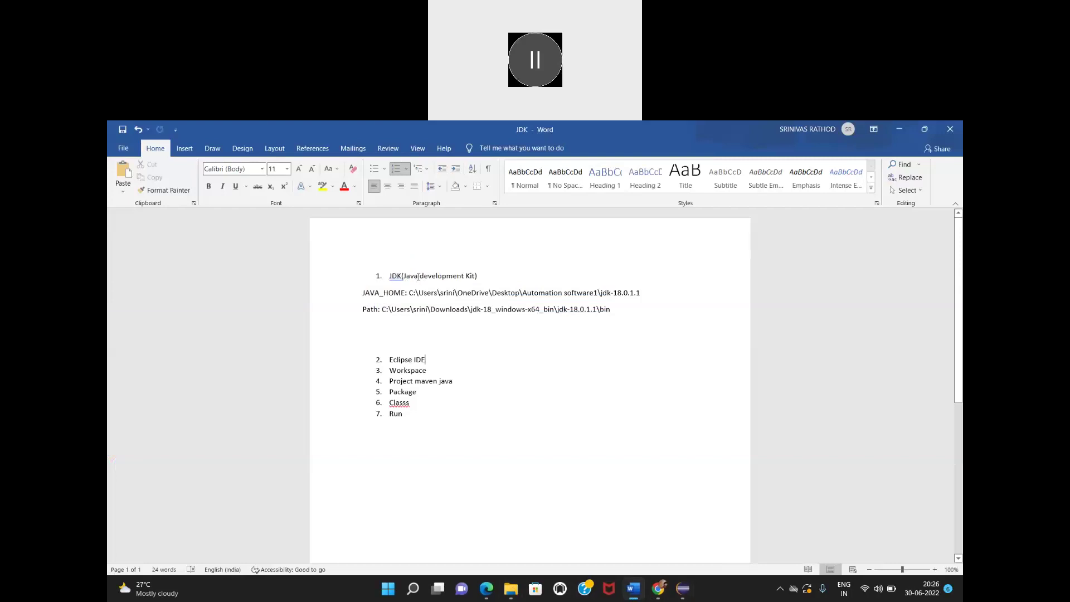
left_click(431, 360)
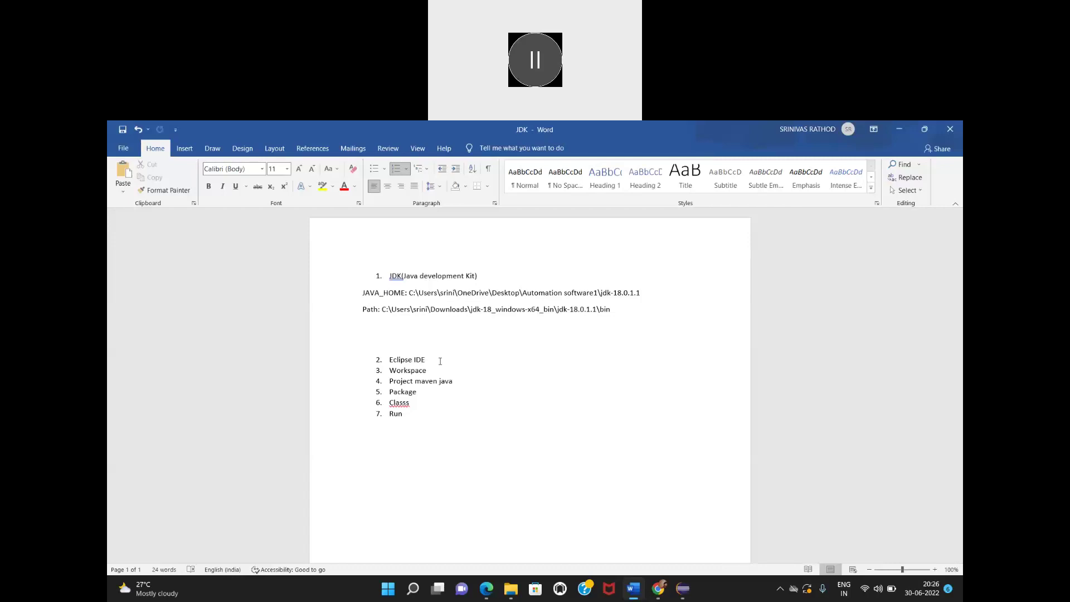
Insert an unnumbered blank line below the Eclipse IDE list item in the JDK document and minimize the document.
key("Return")
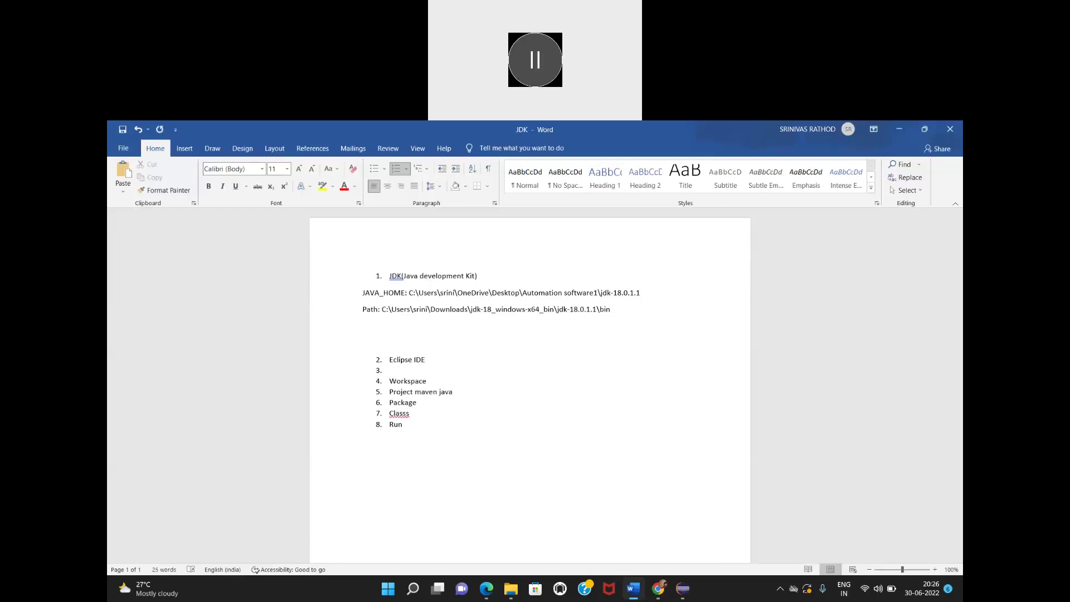
key("BackSpace")
left_click(901, 129)
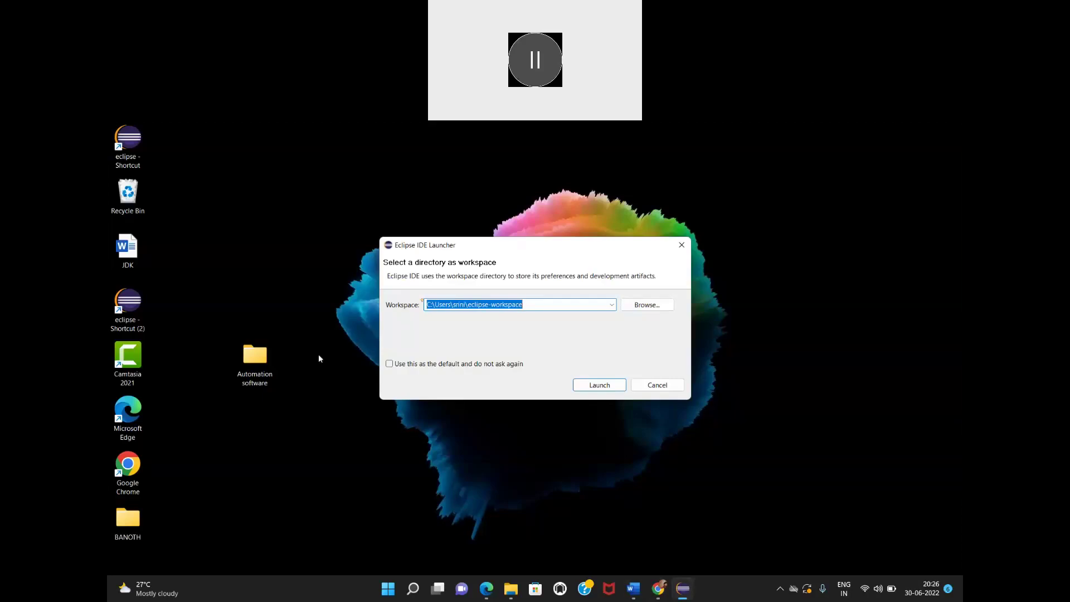
Open the Automation software folder from the desktop and create a new folder named Workspace in it.
double_click(255, 357)
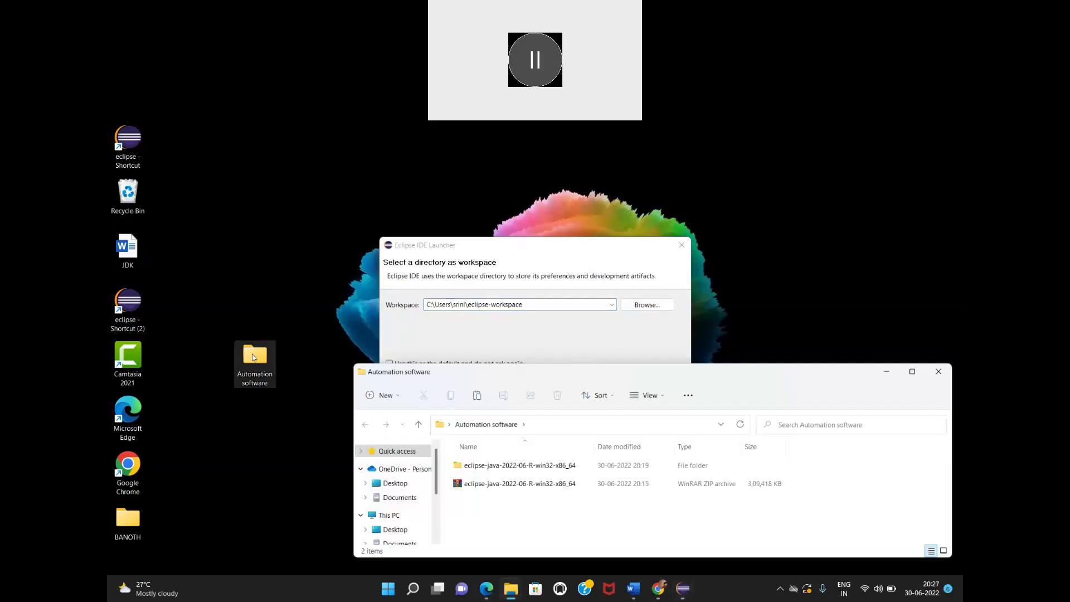
left_click(913, 372)
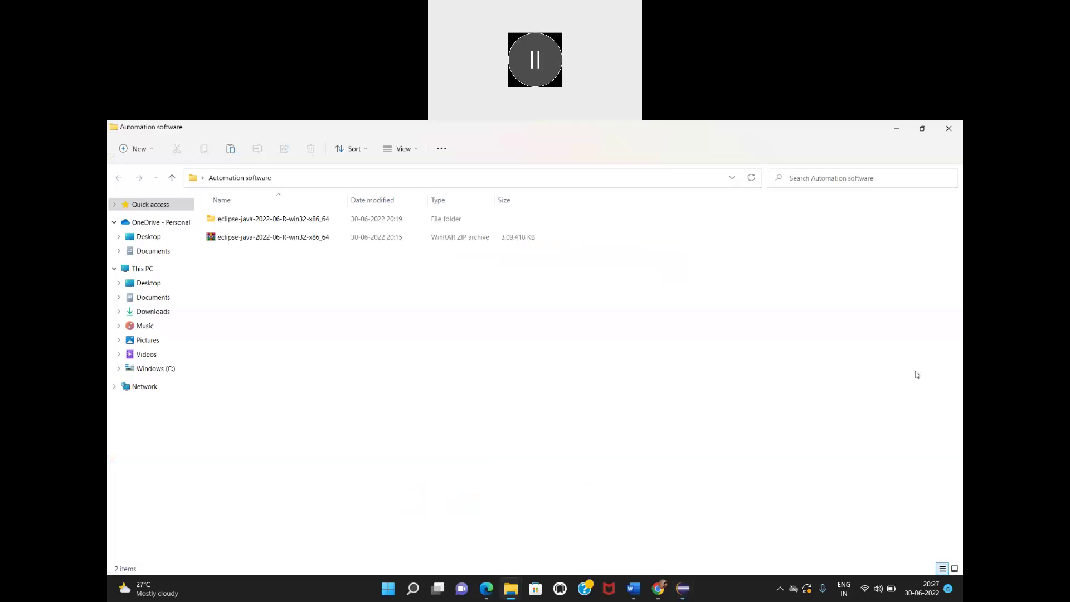
right_click(291, 337)
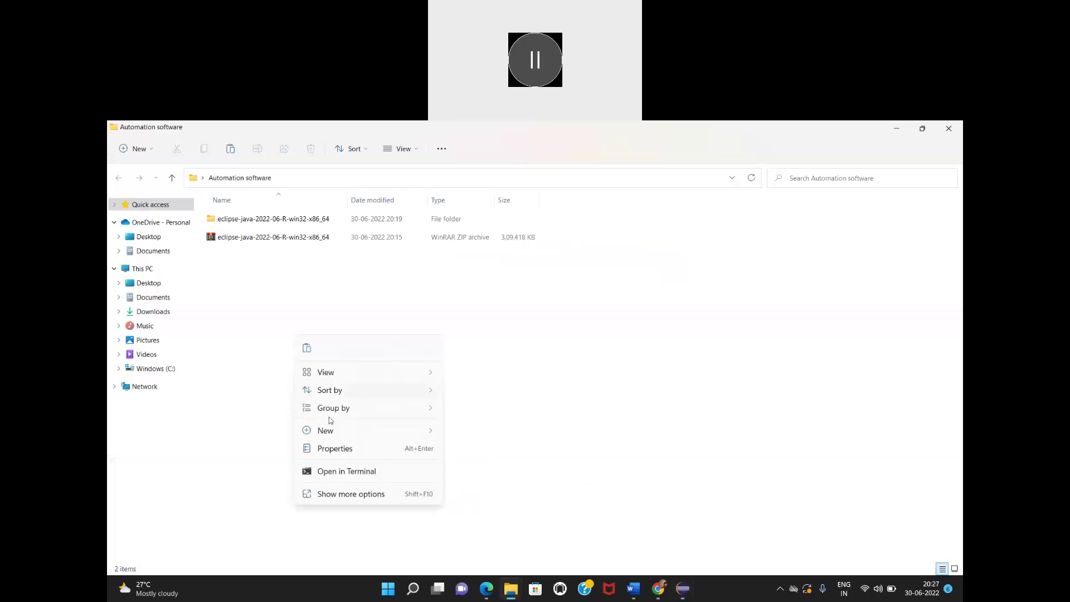
mouse_move(337, 434)
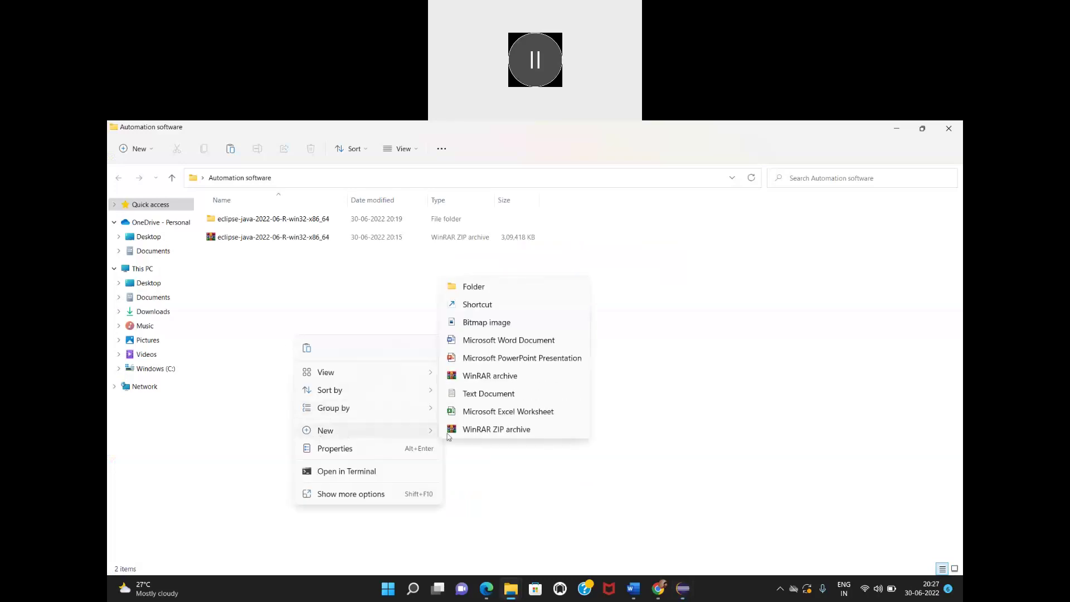
left_click(486, 291)
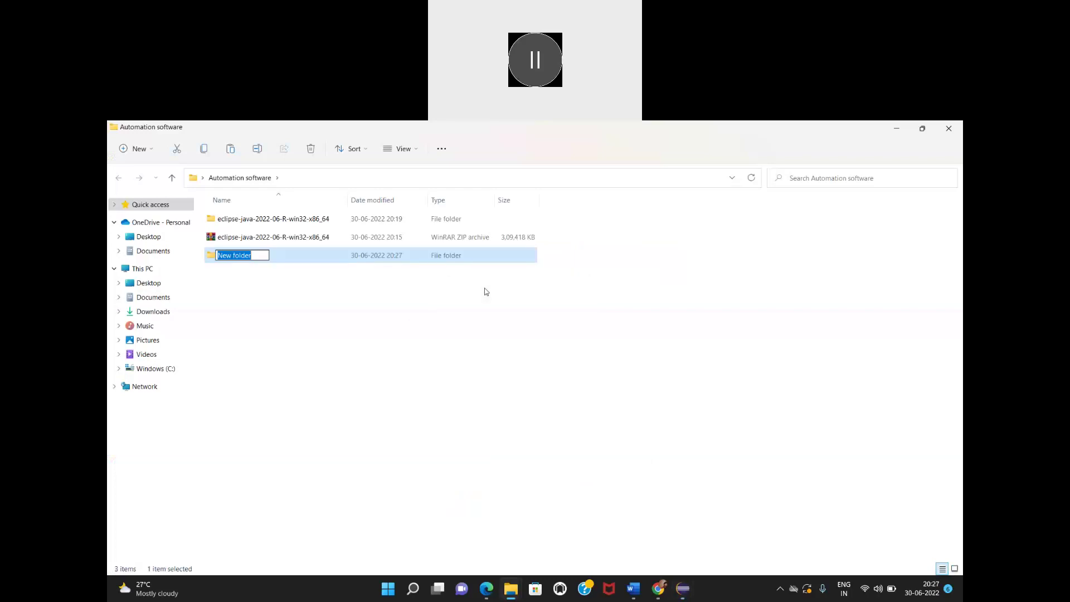
type("Workspace")
left_click(321, 386)
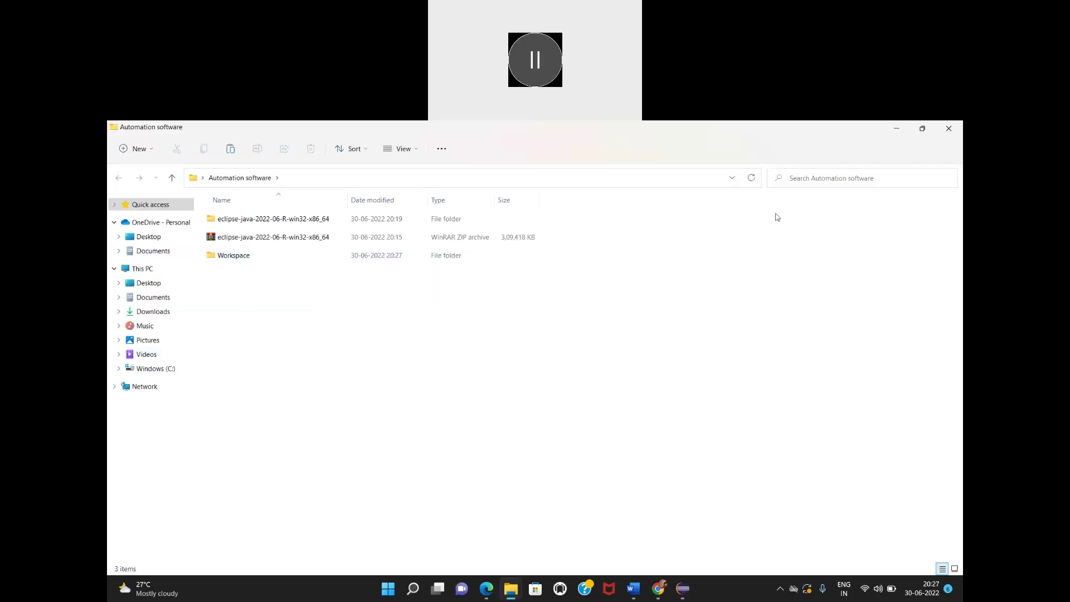
In the Eclipse IDE Launcher, choose Desktop > Automation software > Workspace as the workspace directory and launch Eclipse.
left_click(682, 596)
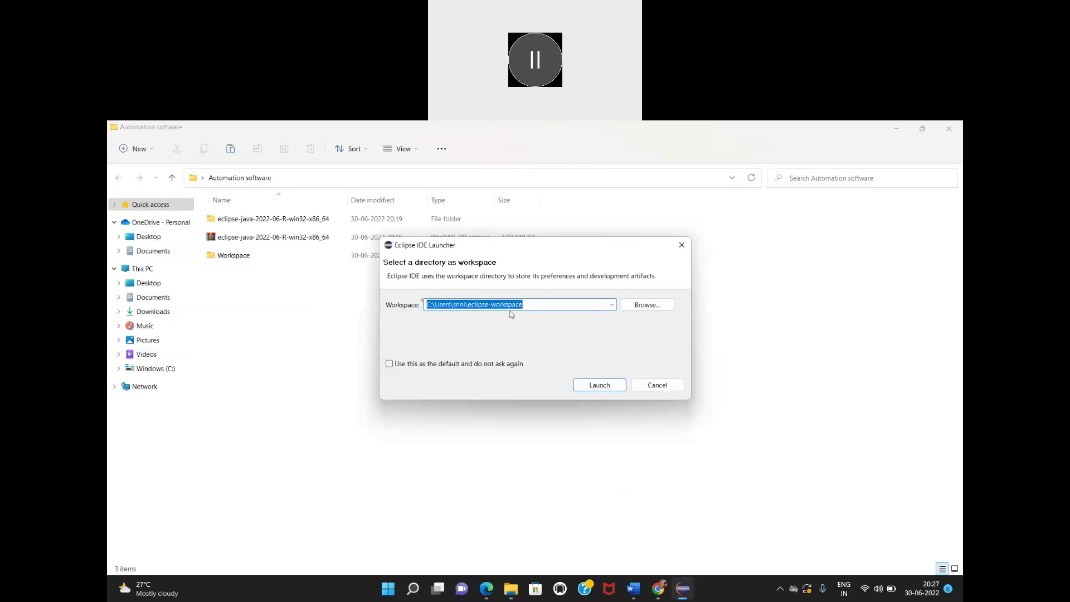
left_click(648, 305)
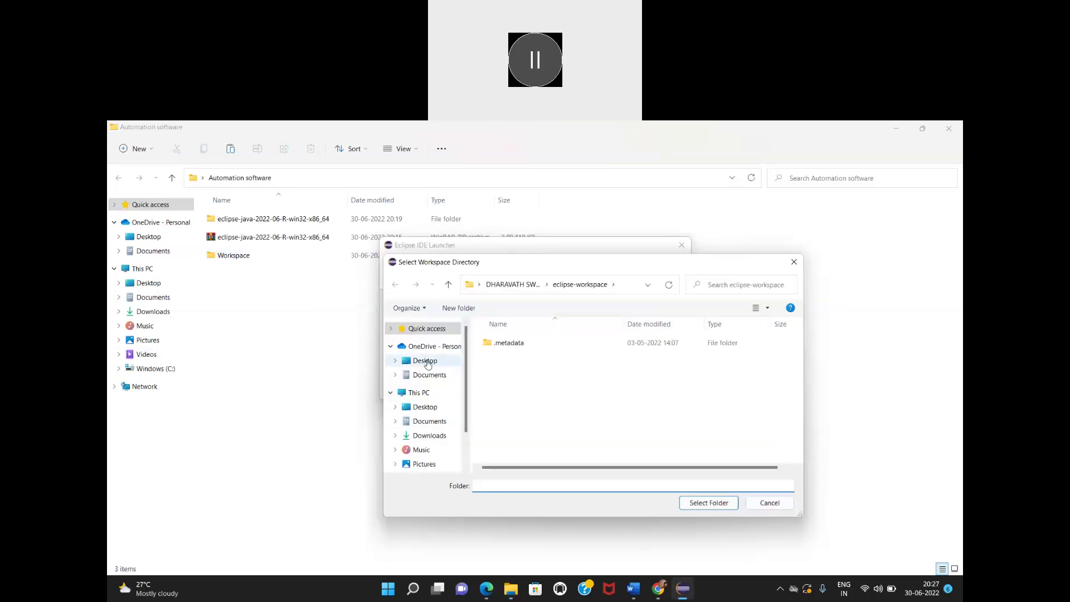
left_click(425, 407)
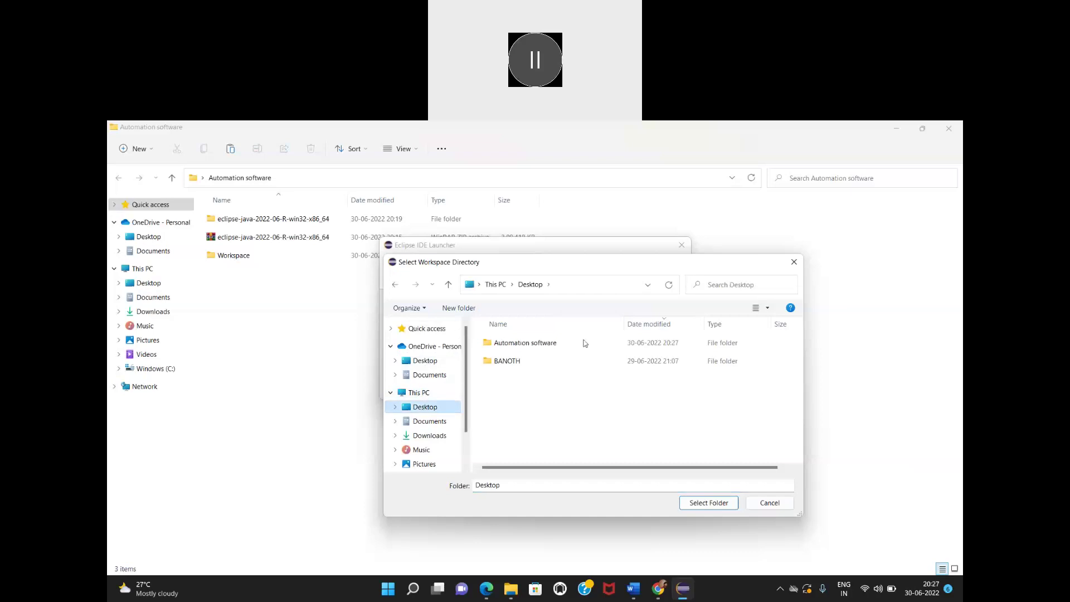
double_click(533, 344)
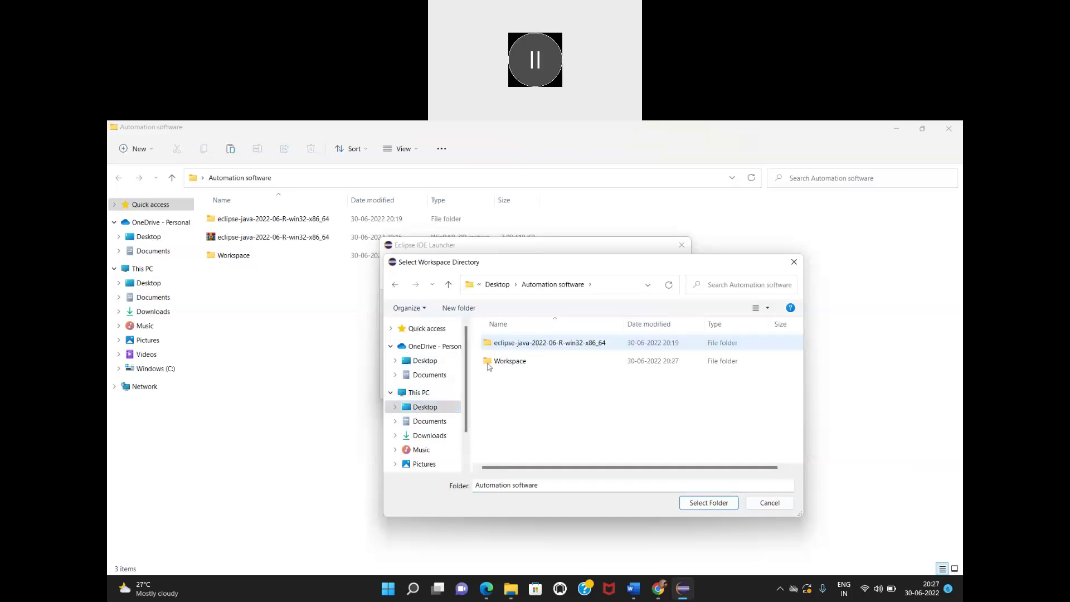
left_click(514, 362)
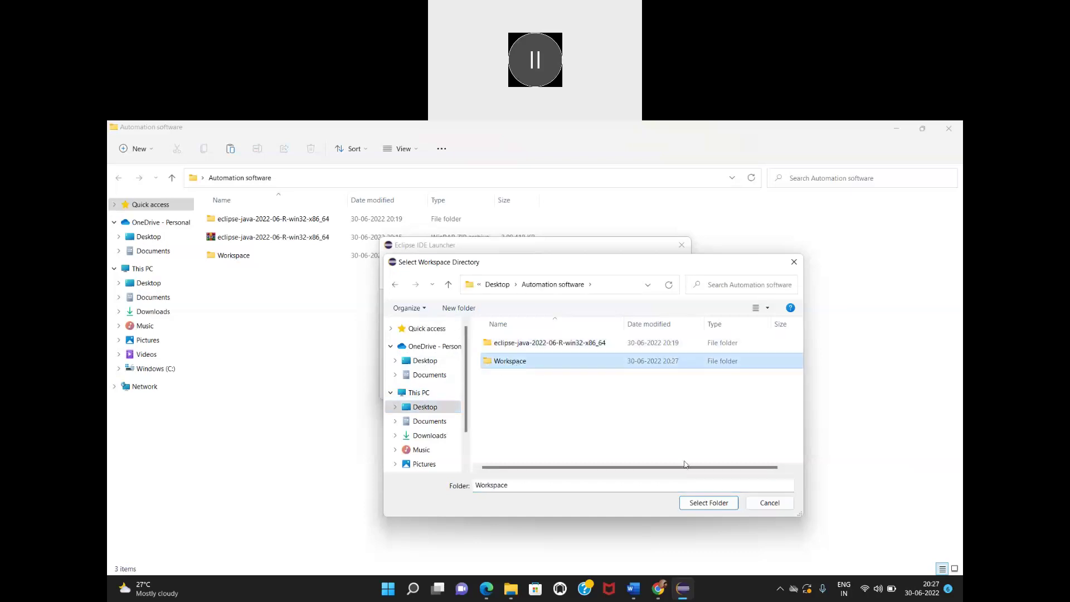
left_click(709, 503)
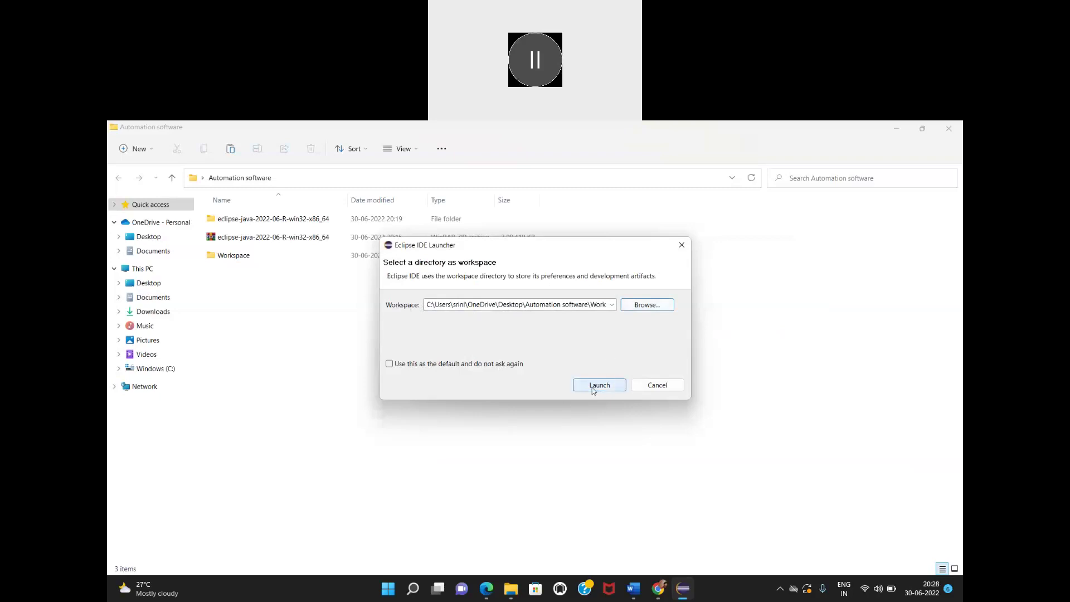
left_click(593, 389)
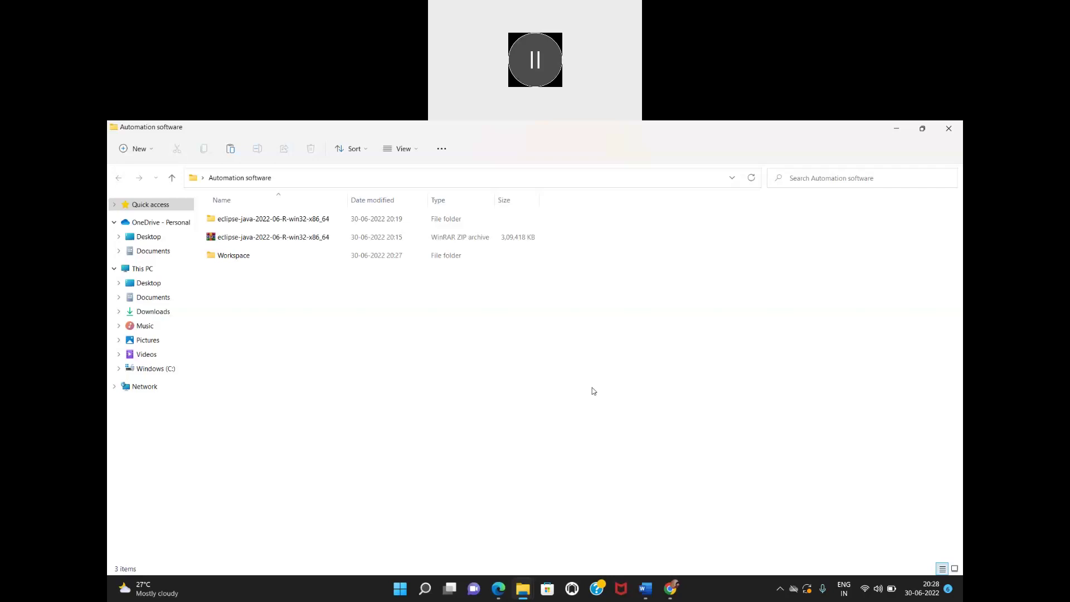
Minimize the Automation software folder window, maximize the Eclipse window and hide its Welcome page.
left_click(893, 128)
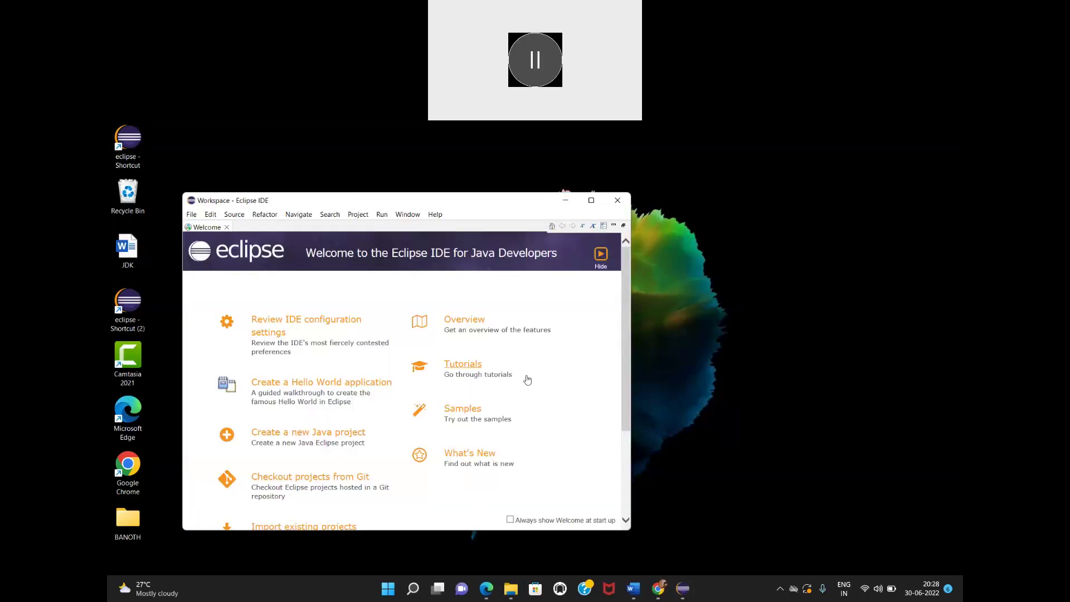
left_click(591, 201)
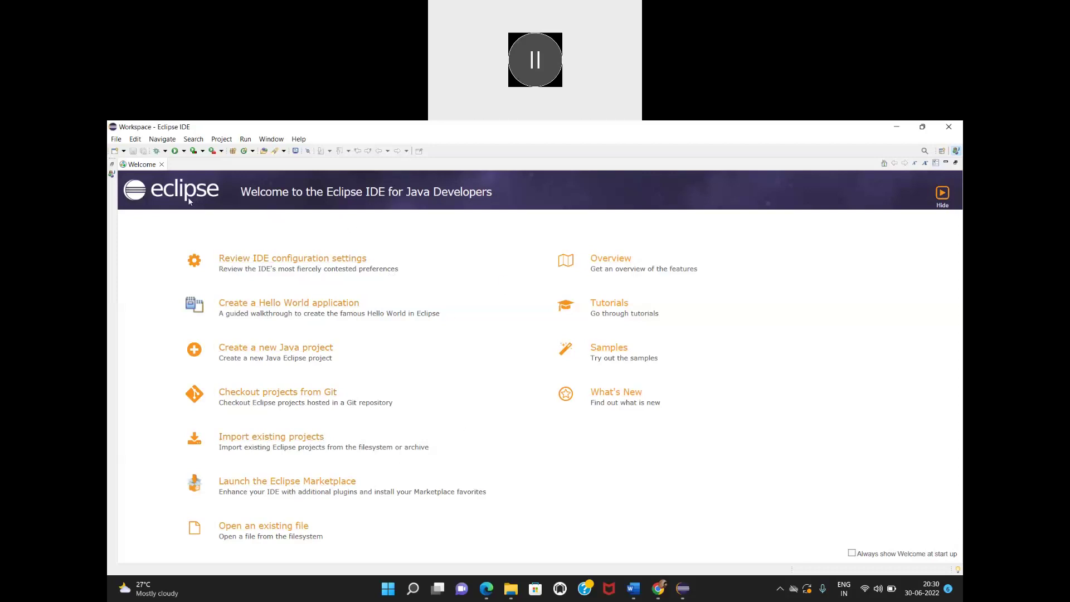
left_click(941, 204)
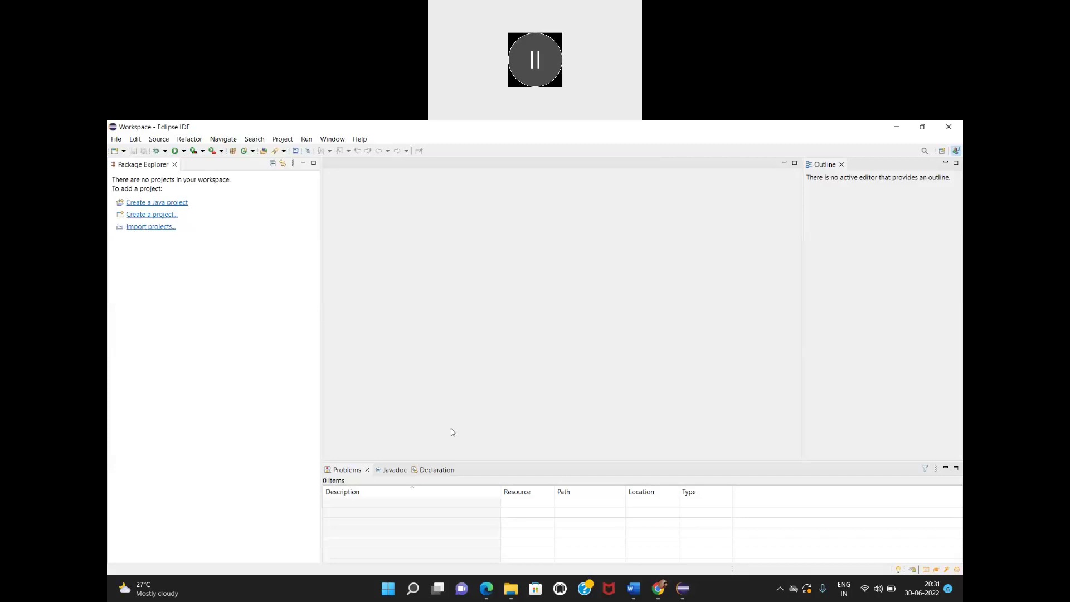
Review the Eclipse IDE item in the JDK document, and examine the .metadata contents of the Workspace folder in Automation software.
left_click(633, 591)
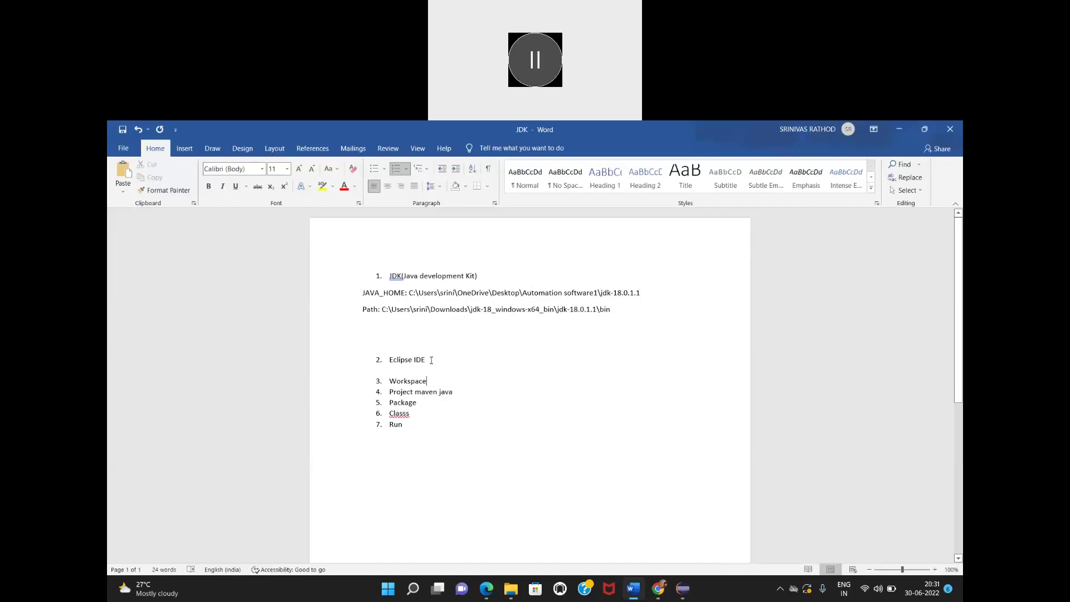
left_click(405, 363)
mouse_move(510, 588)
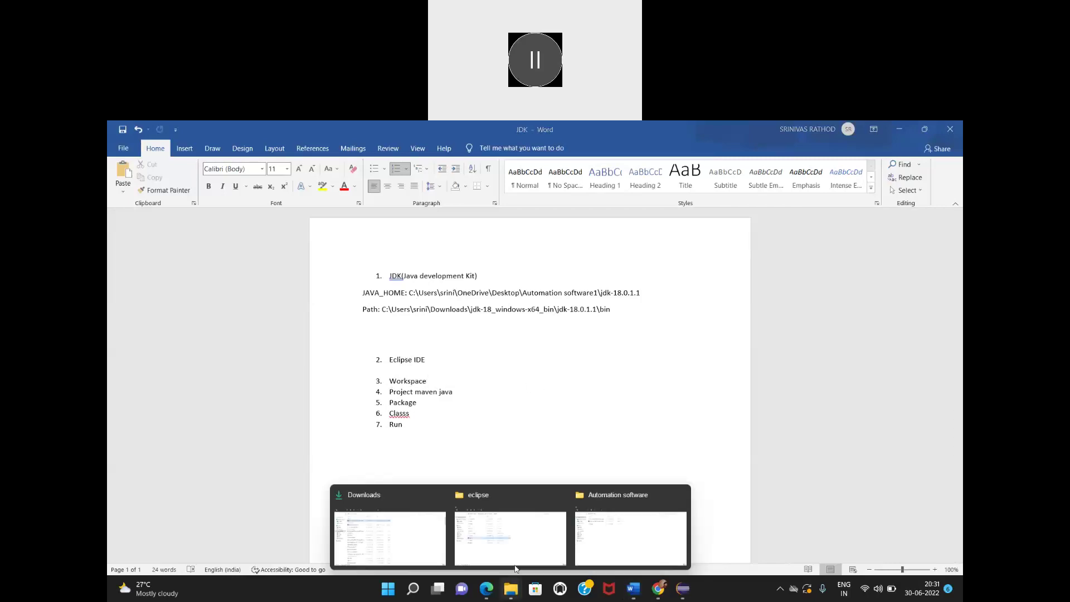
left_click(622, 537)
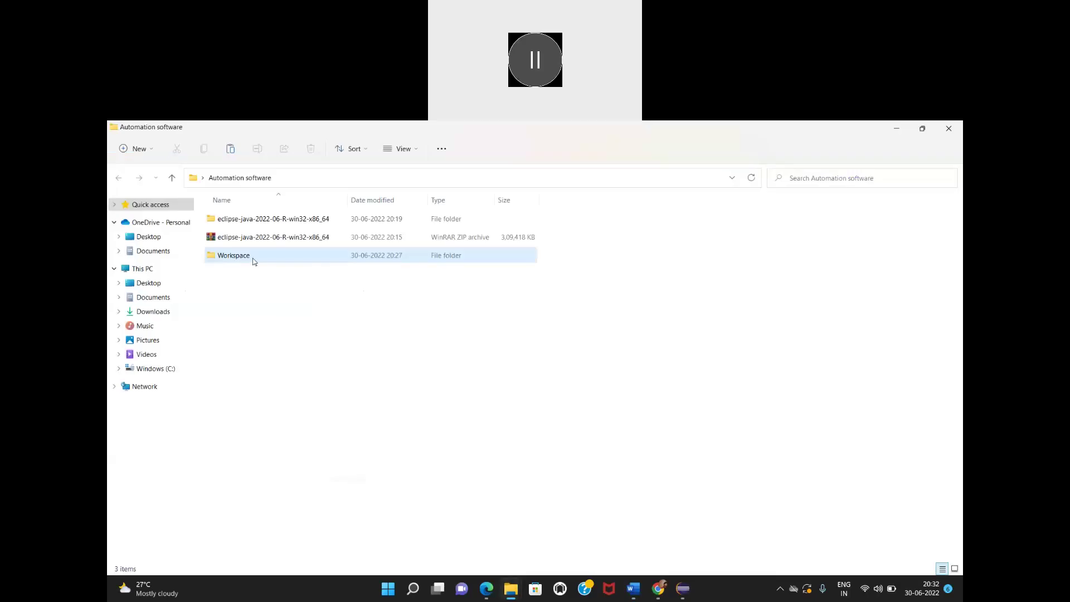
double_click(250, 261)
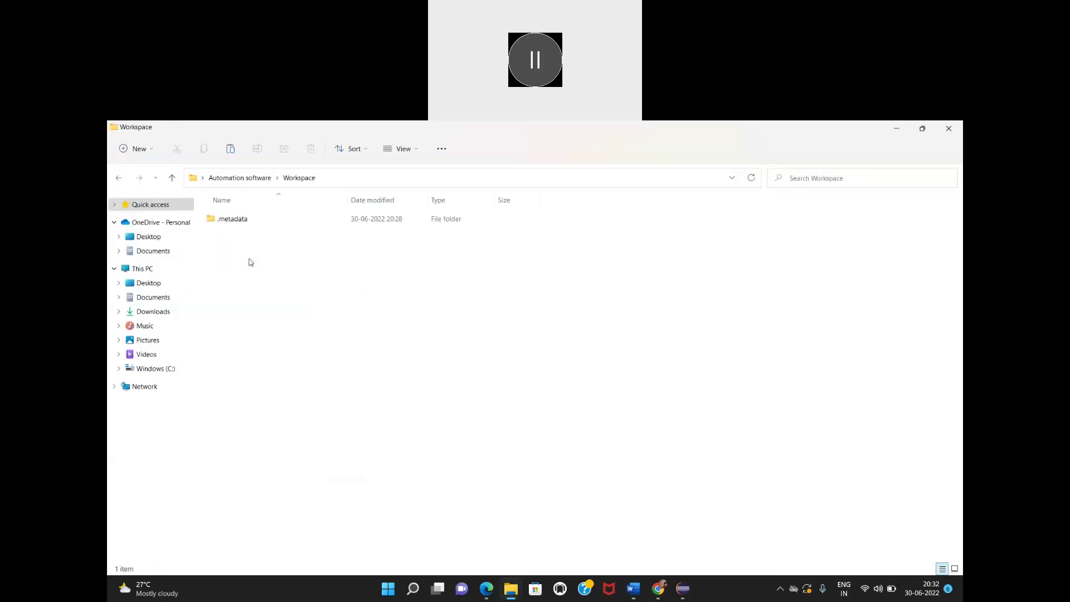
double_click(252, 220)
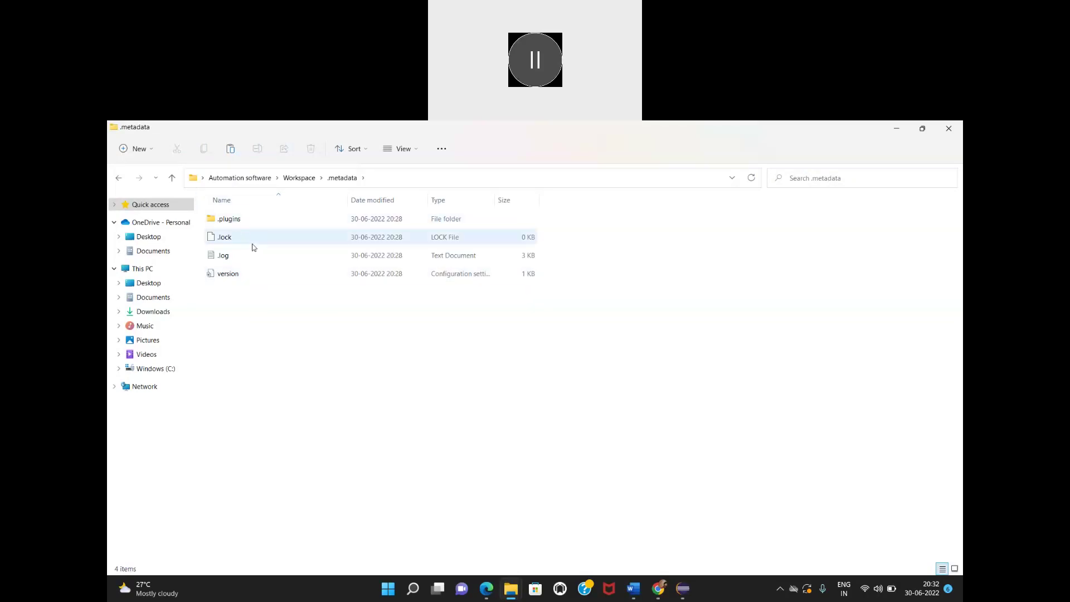
left_click(118, 181)
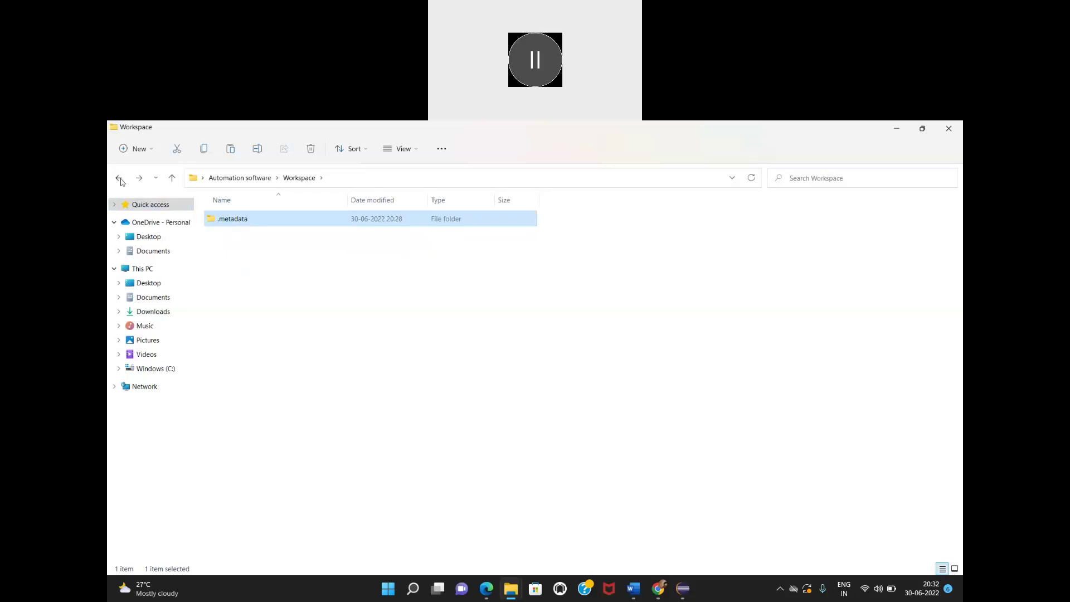
left_click(121, 181)
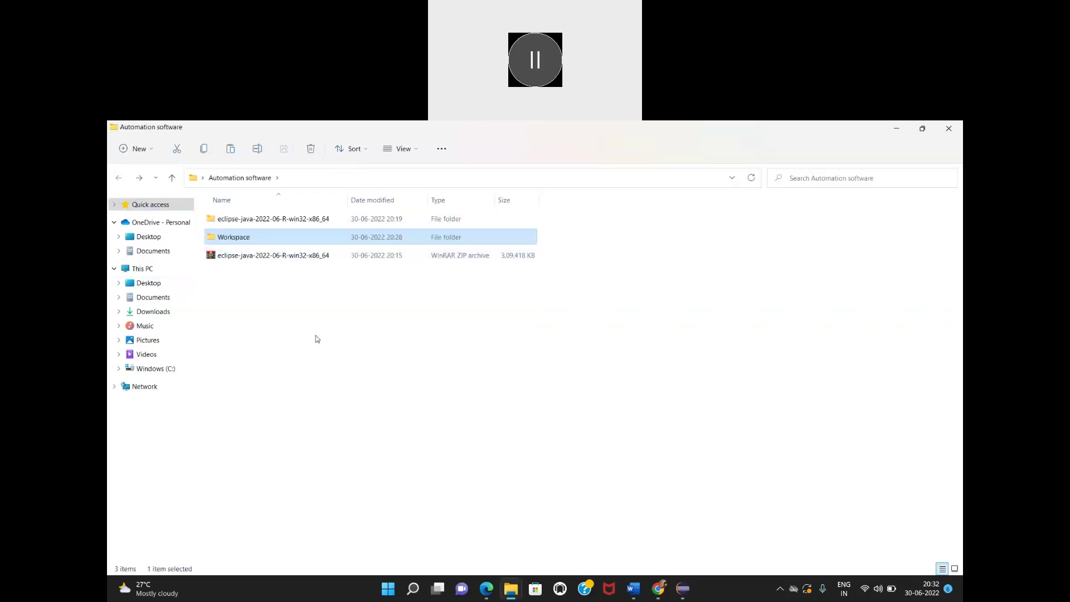
double_click(234, 239)
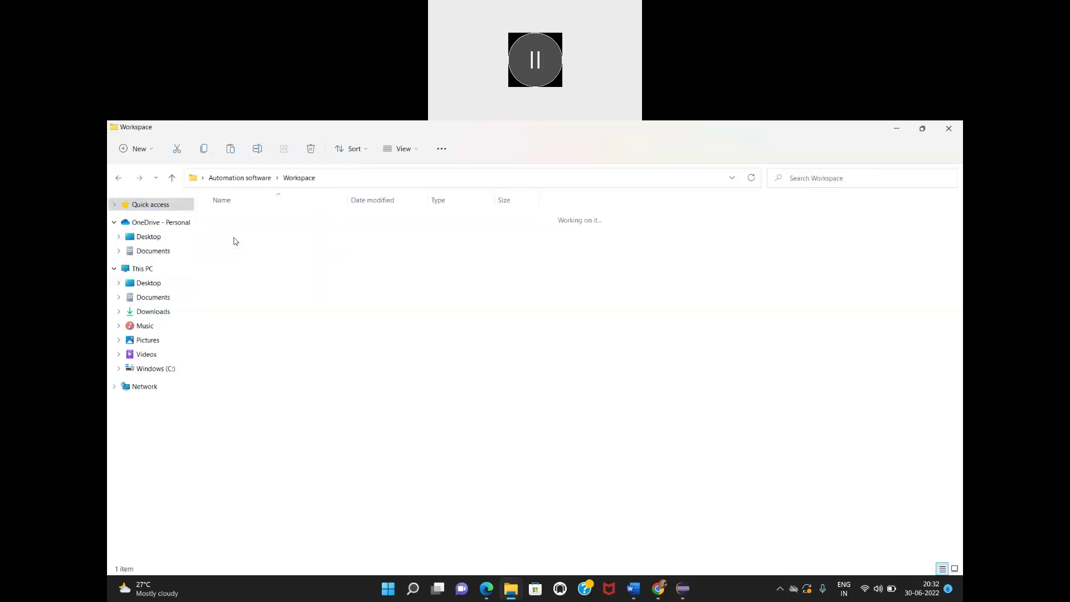
double_click(254, 223)
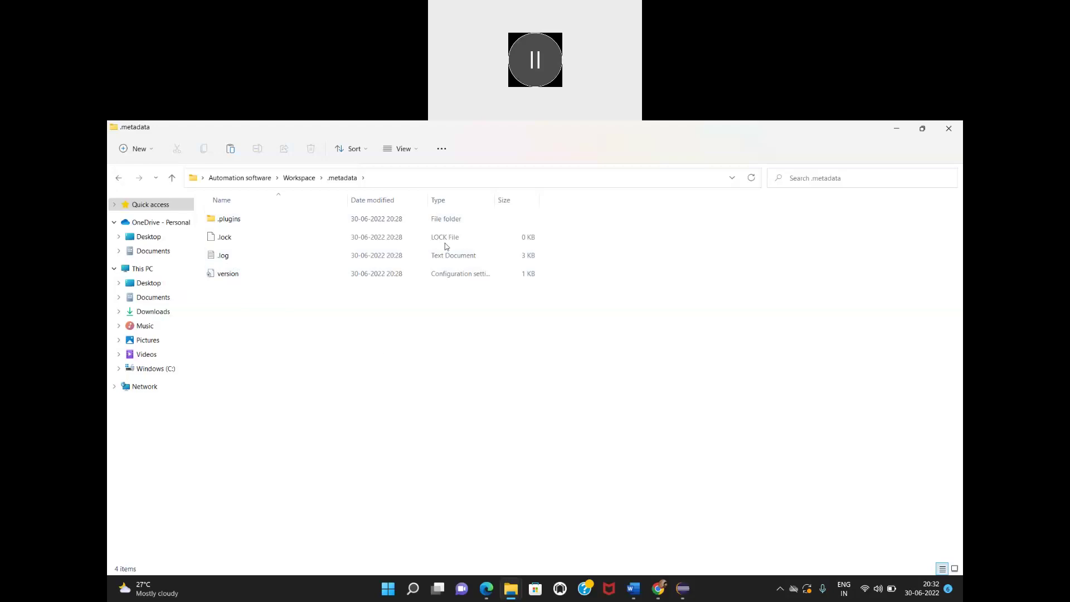
left_click(117, 179)
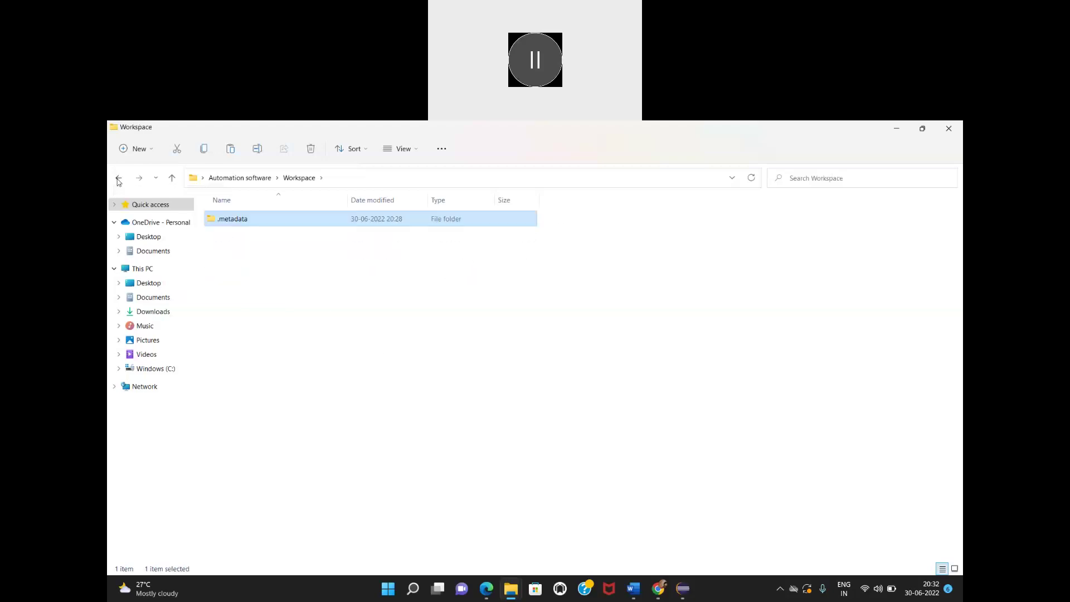
left_click(118, 180)
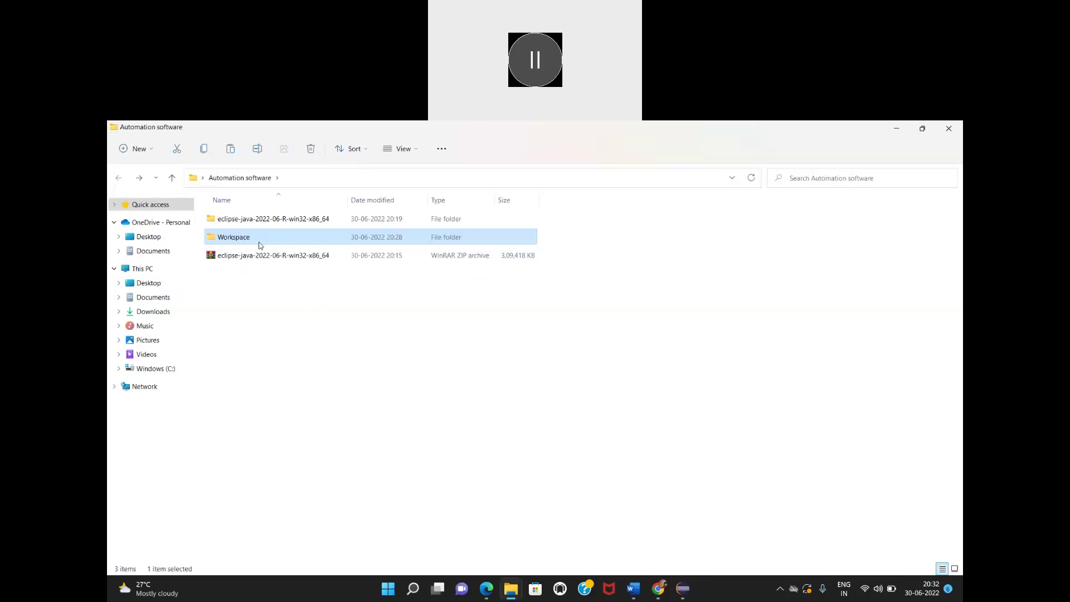
Switch to the JDK document in Word and add an empty list item after Workspace.
left_click(634, 589)
left_click(435, 379)
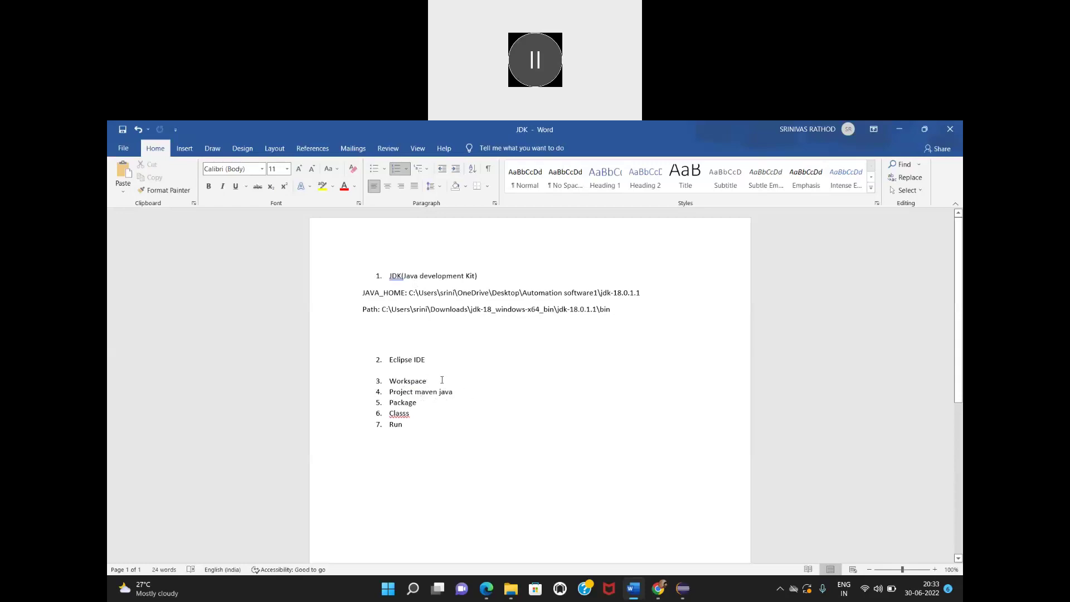
key("Return")
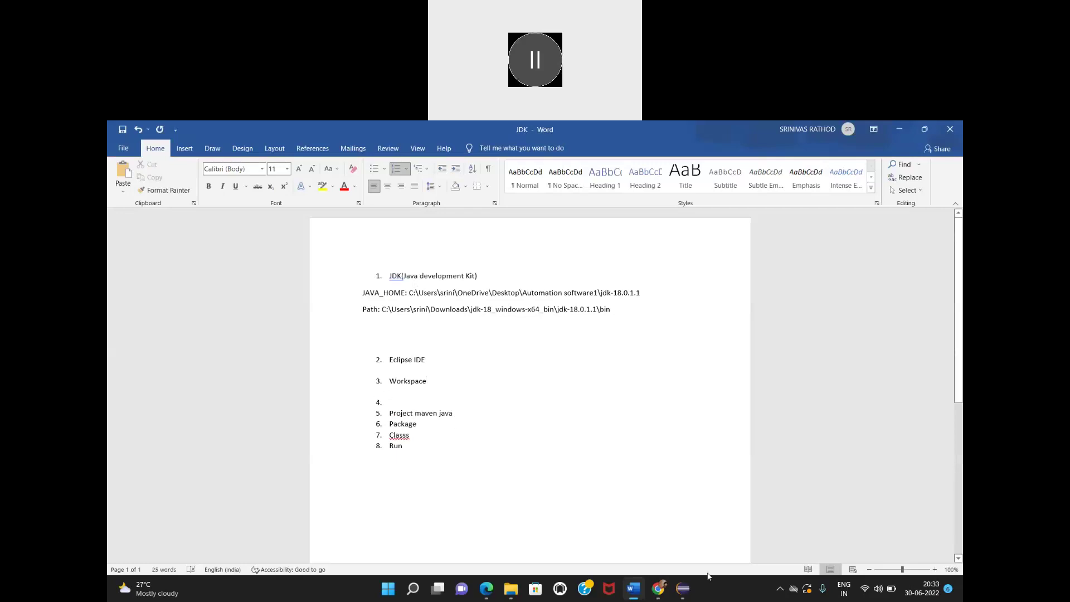
Switch to Eclipse and start a new Maven Project, created as a simple project that skips archetype selection.
left_click(685, 589)
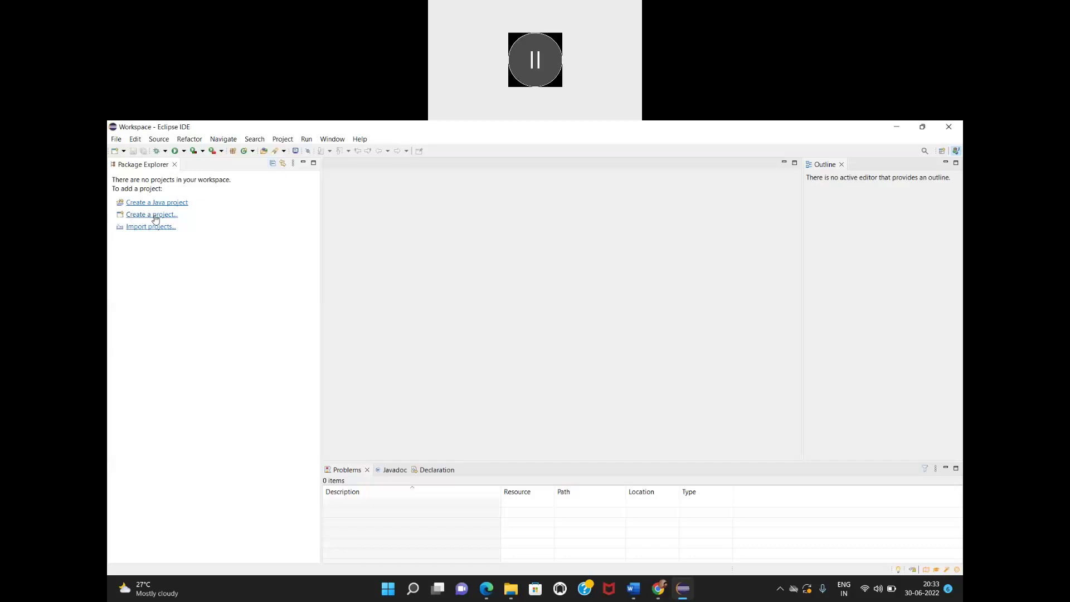
left_click(155, 217)
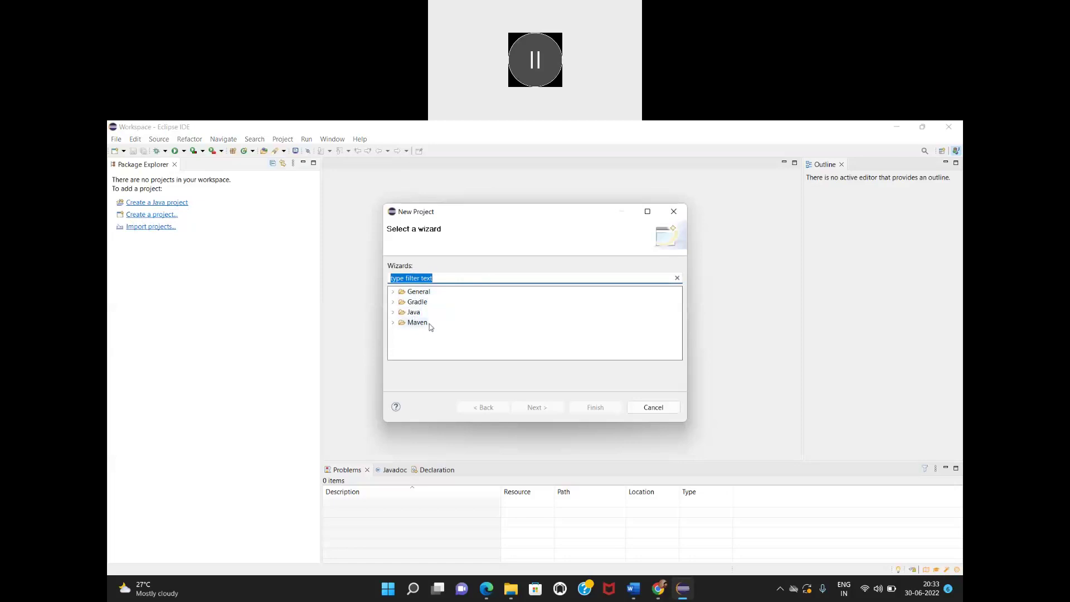
left_click(393, 322)
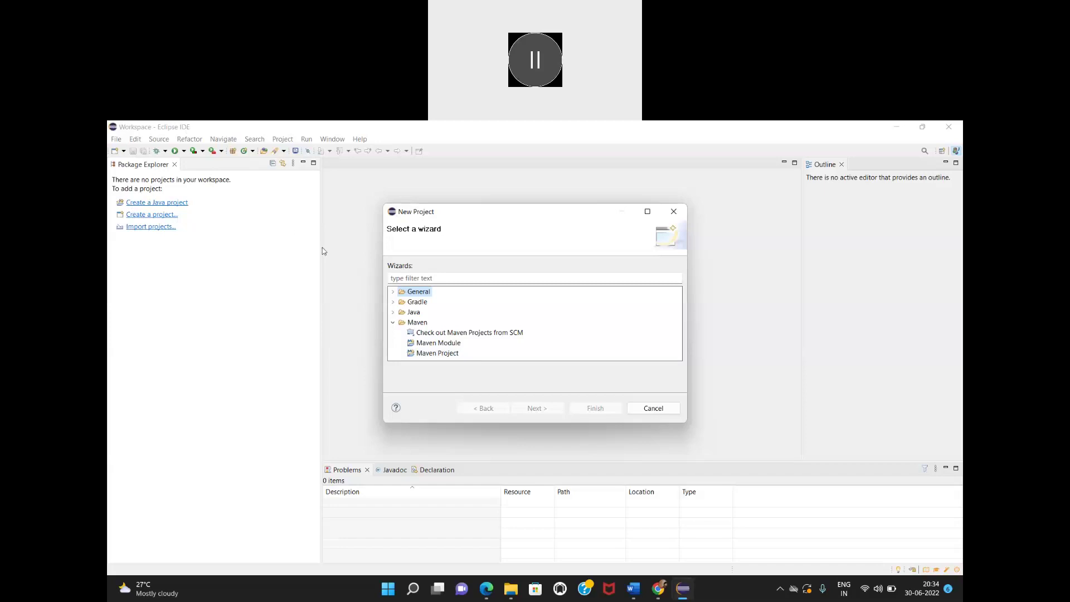
left_click(393, 323)
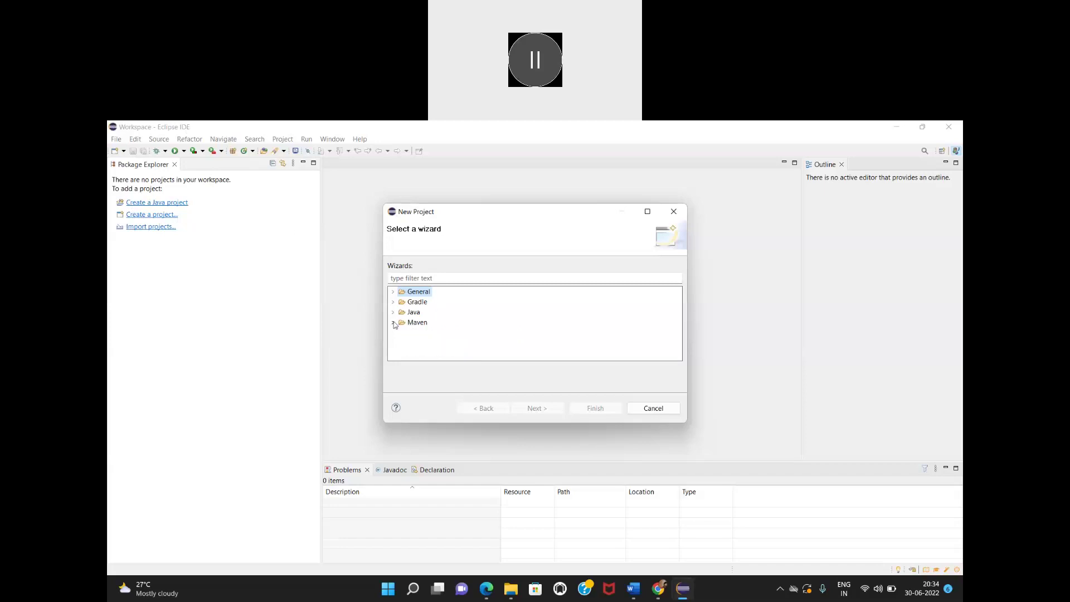
left_click(393, 323)
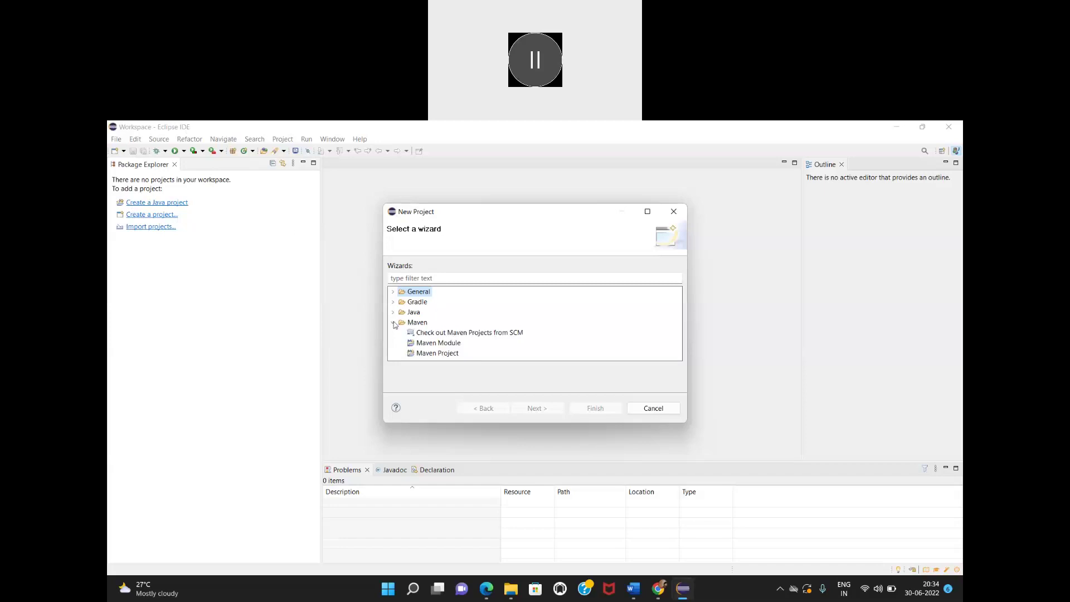
left_click(428, 356)
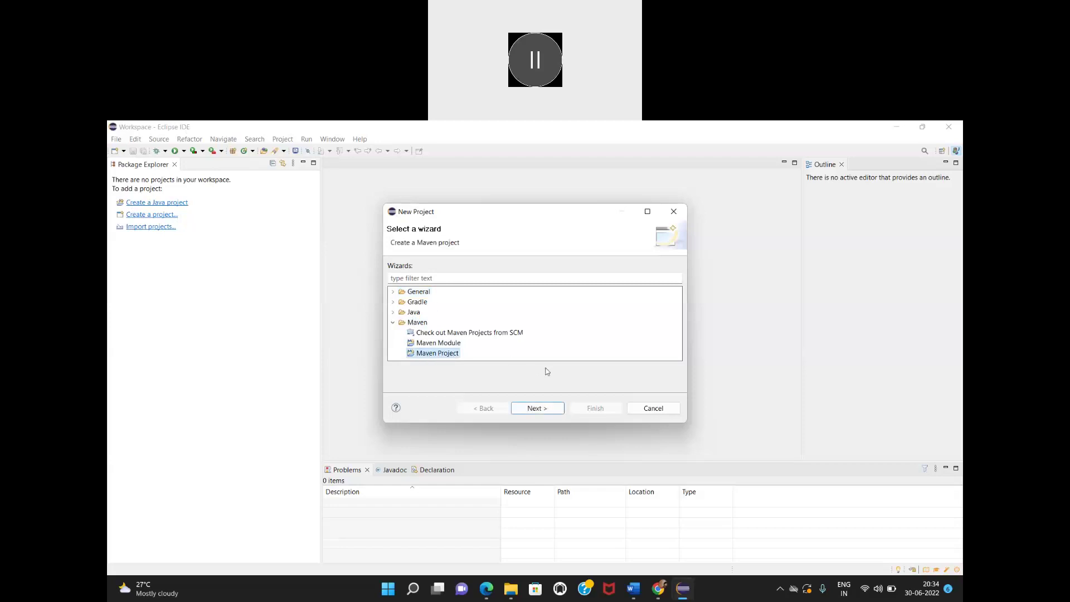
left_click(546, 411)
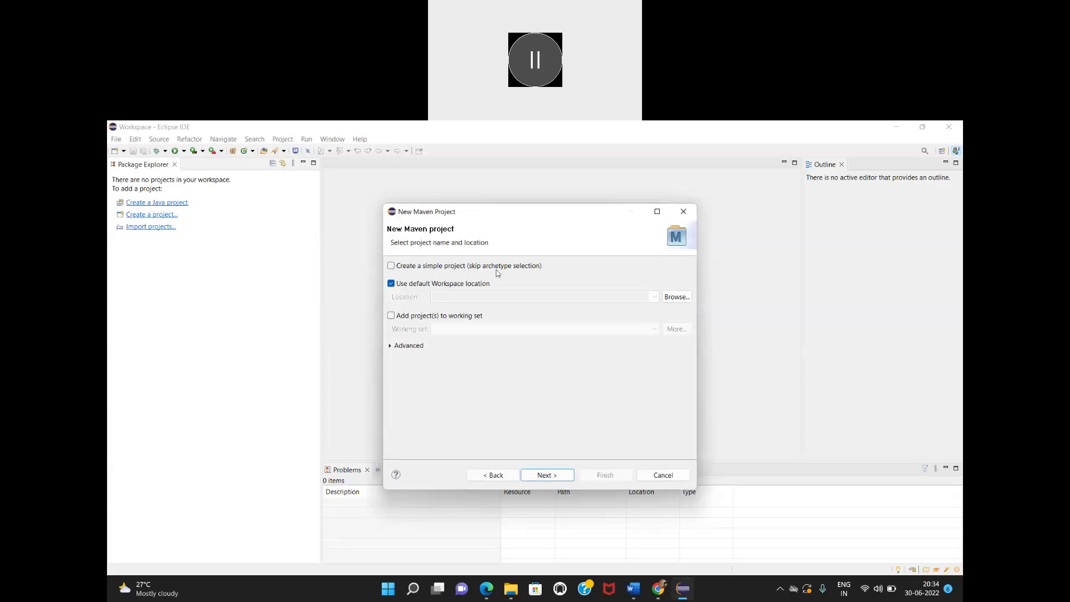
left_click(392, 267)
left_click(546, 474)
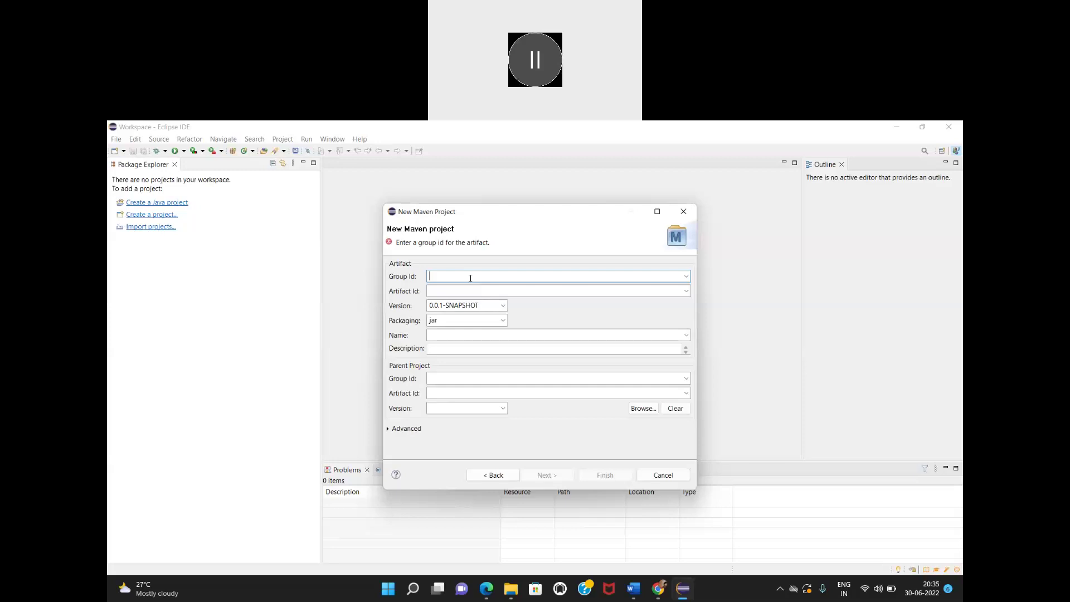
Set both the Group Id and the Artifact Id to gmail and finish creating the Maven project.
type("gmail")
left_click(452, 287)
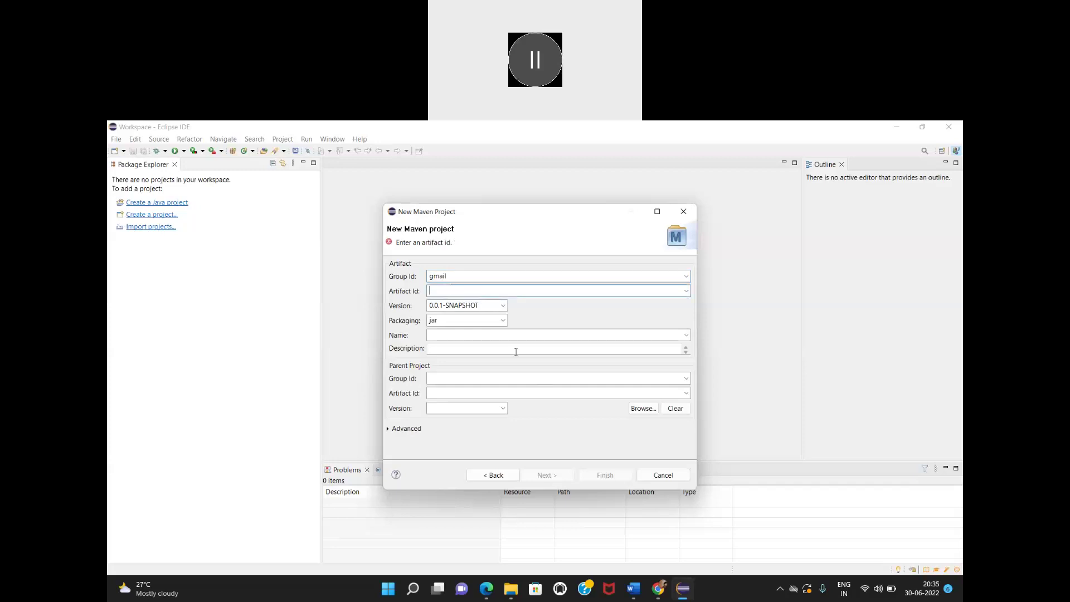
left_click(446, 332)
left_click(442, 286)
type("gm")
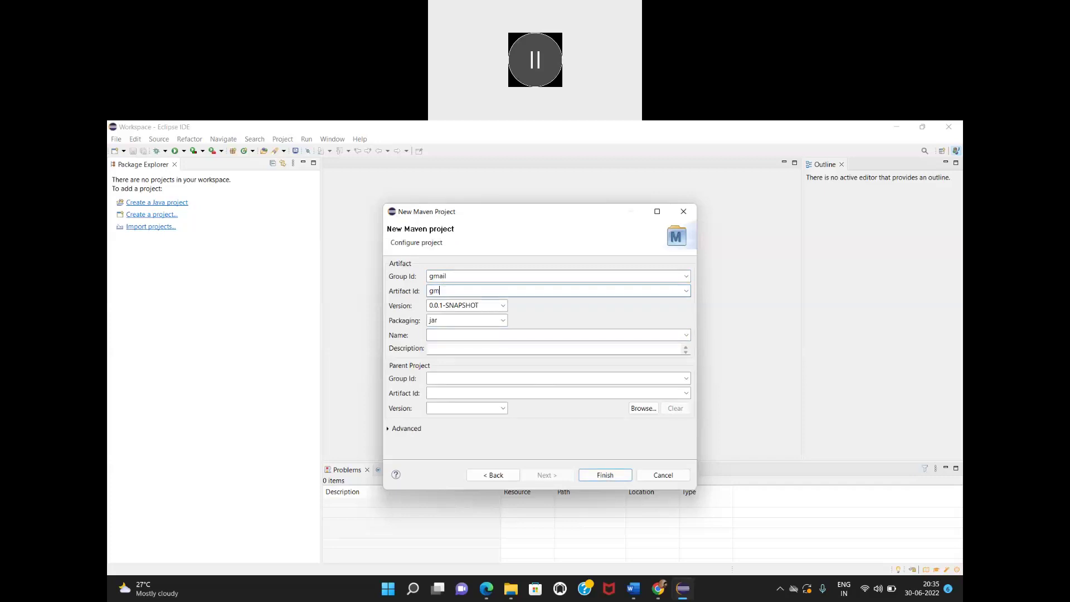
type("ail")
left_click(610, 476)
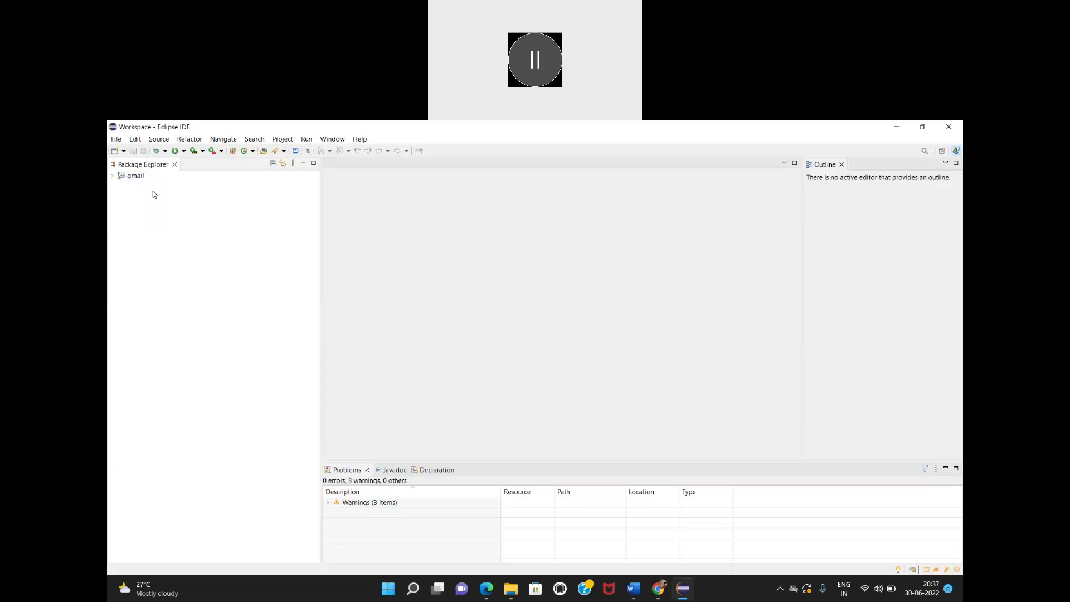
Expand the gmail project and select Workspace default JRE in the properties of its JRE System Library.
left_click(113, 177)
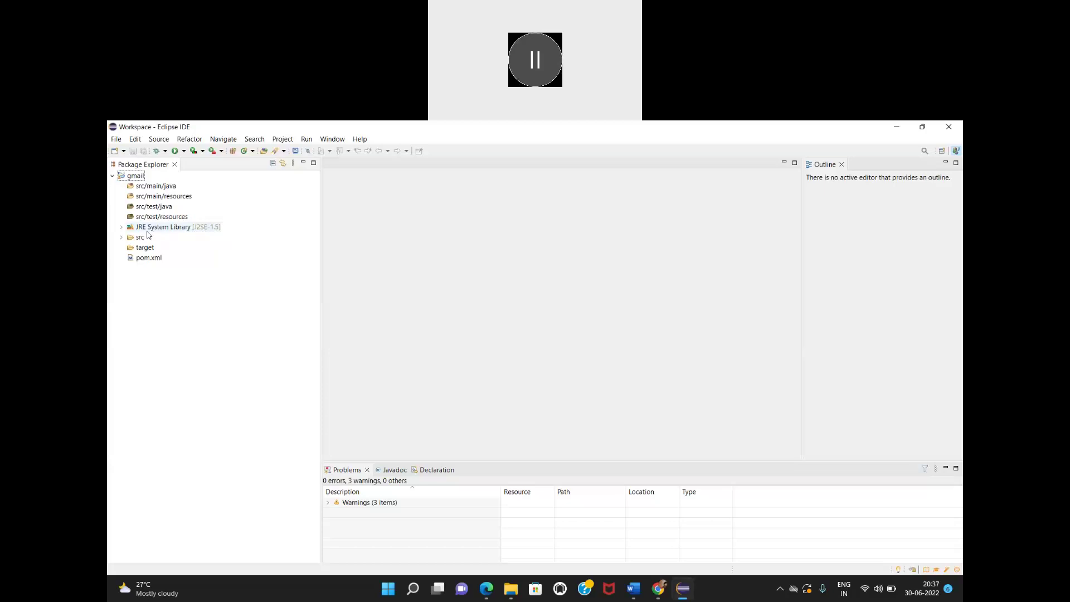
left_click(184, 228)
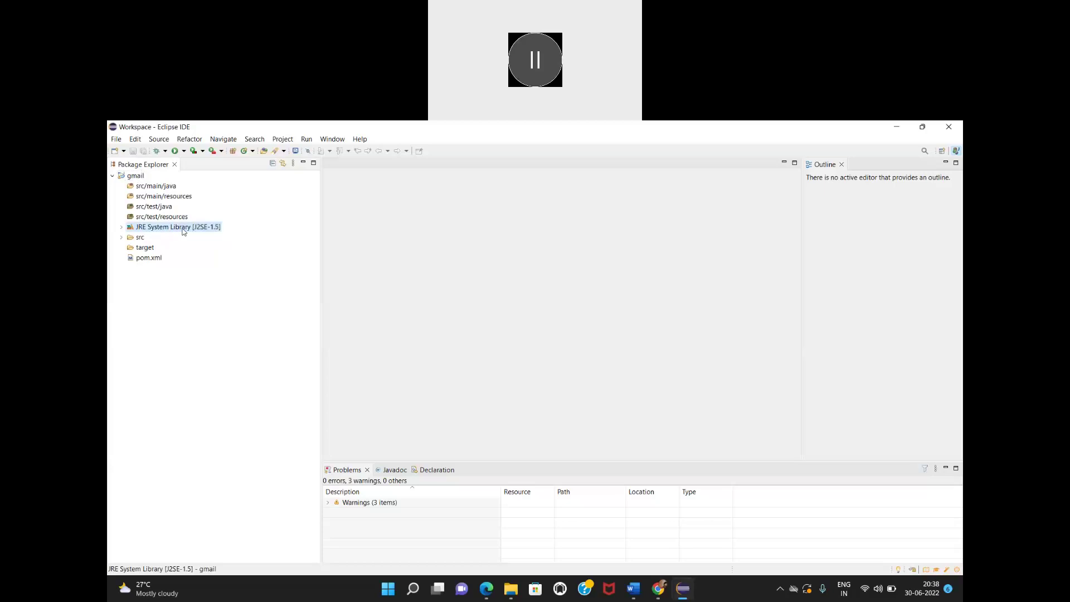
right_click(183, 231)
mouse_move(222, 241)
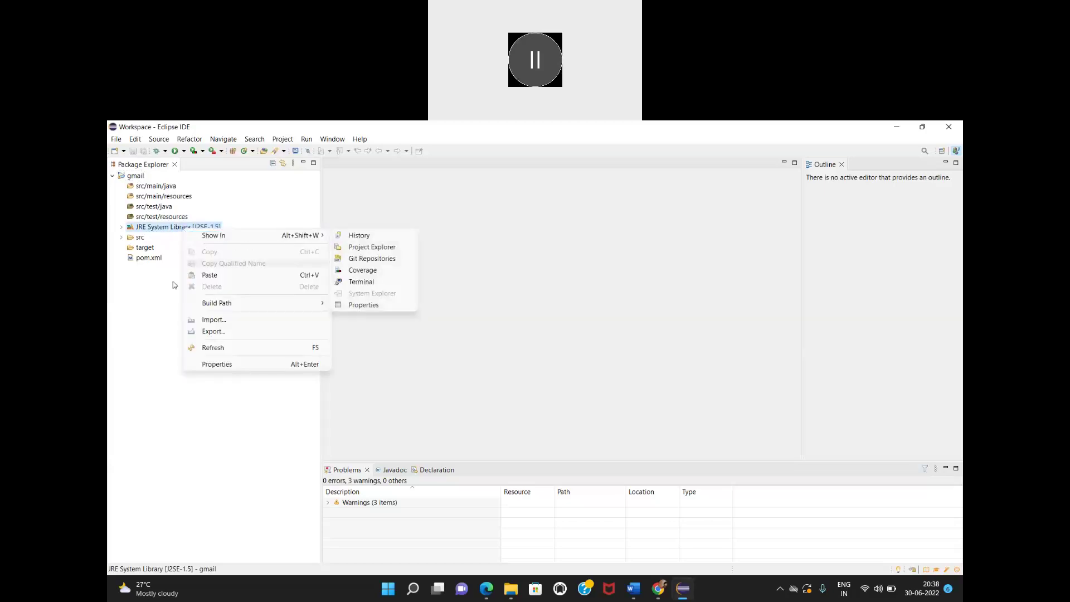
left_click(225, 366)
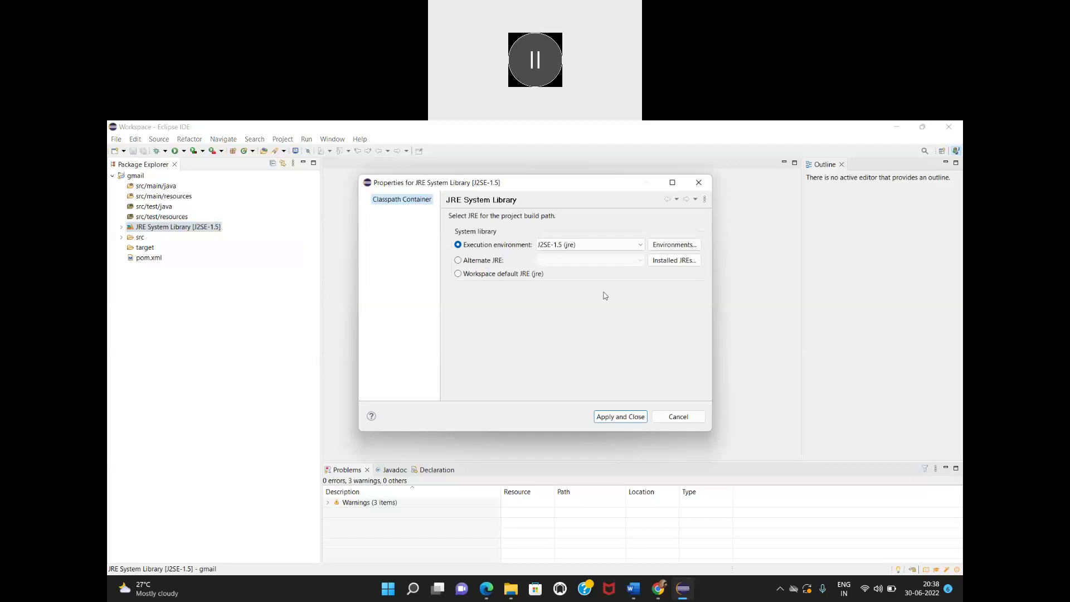
left_click(458, 274)
Switch to the JDK document in Word and add an empty list item after Project maven java.
left_click(641, 594)
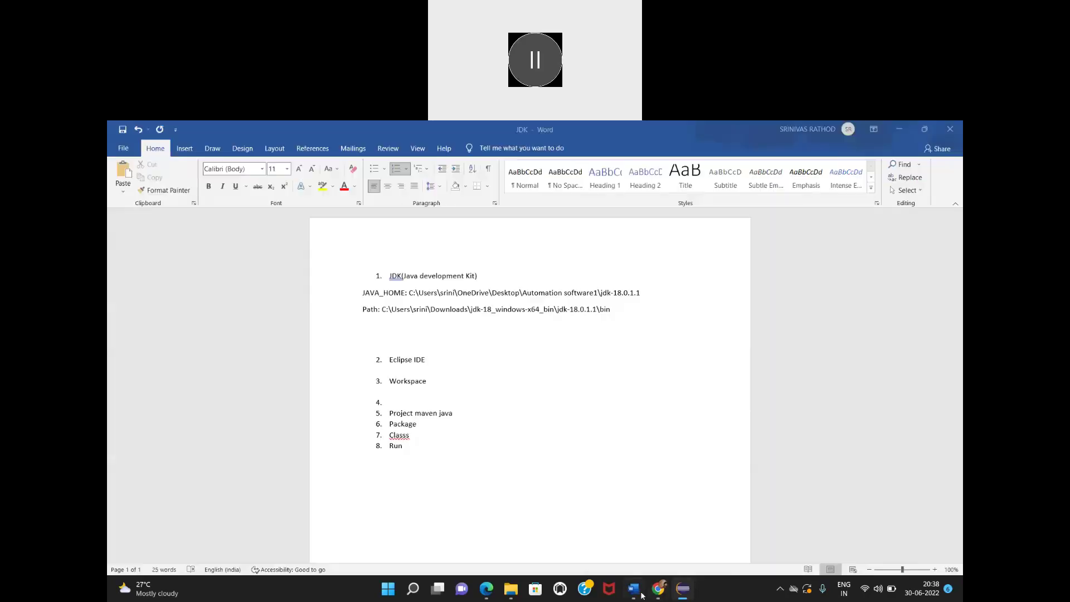
left_click(459, 414)
key("Return")
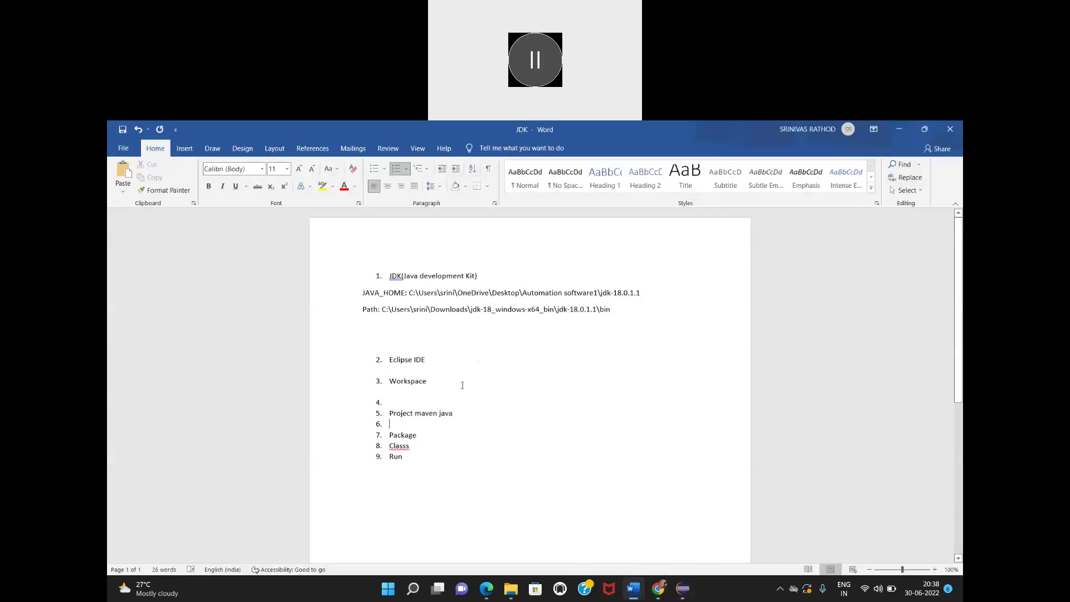
left_click(456, 413)
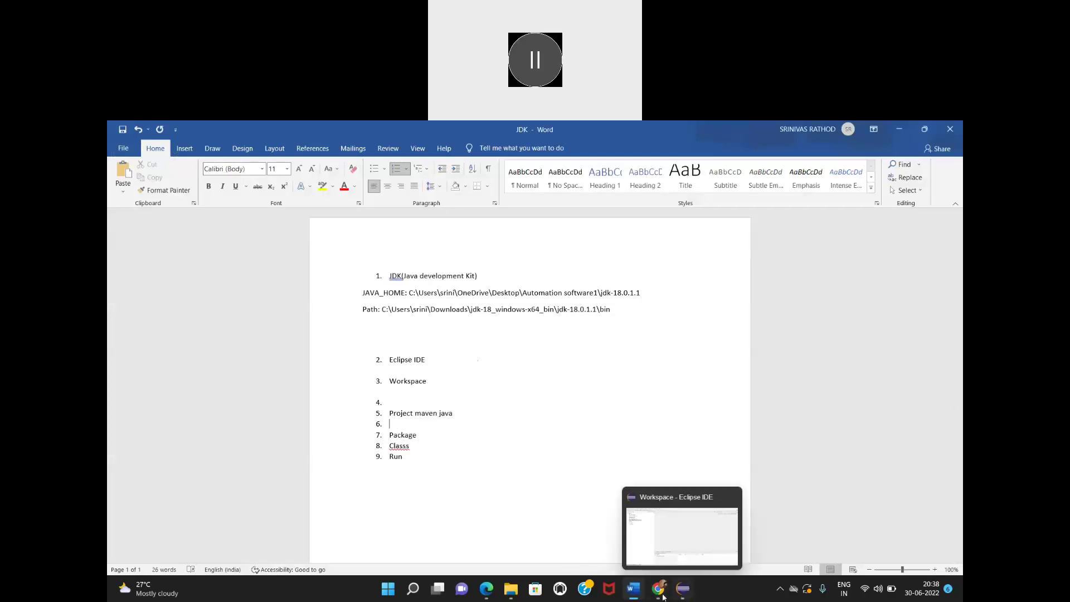
Return to Eclipse, dismiss the open JRE System Library properties, reopen them and select Workspace default JRE.
left_click(683, 590)
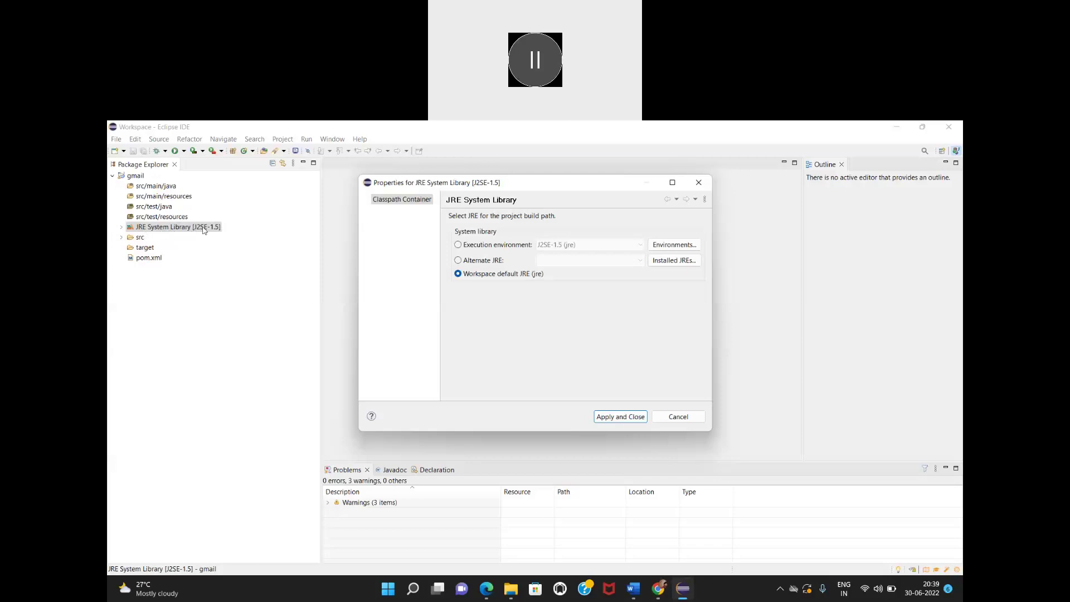
left_click(698, 184)
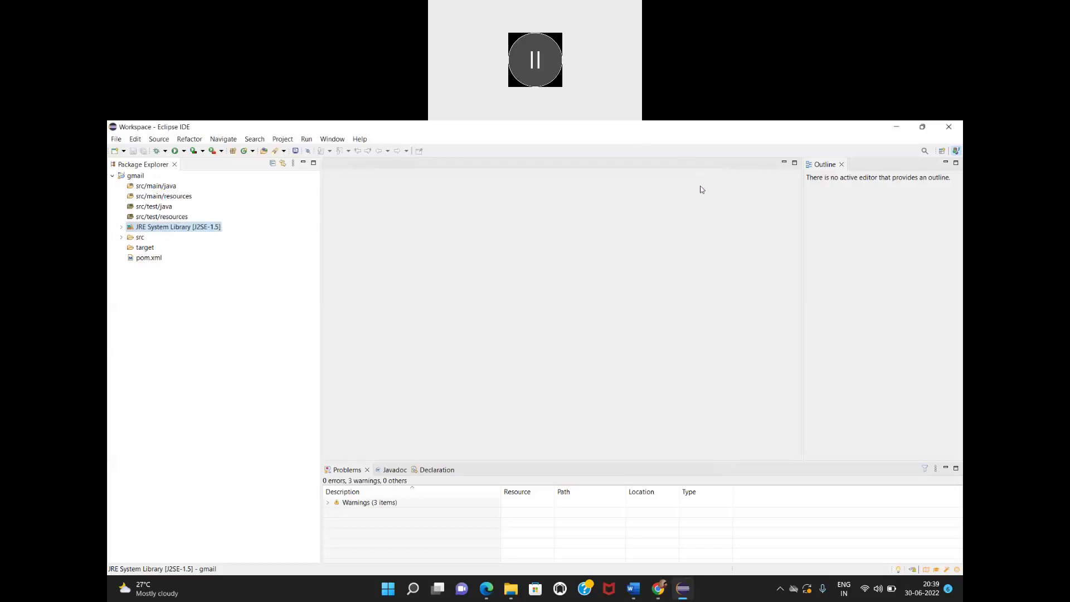
right_click(212, 227)
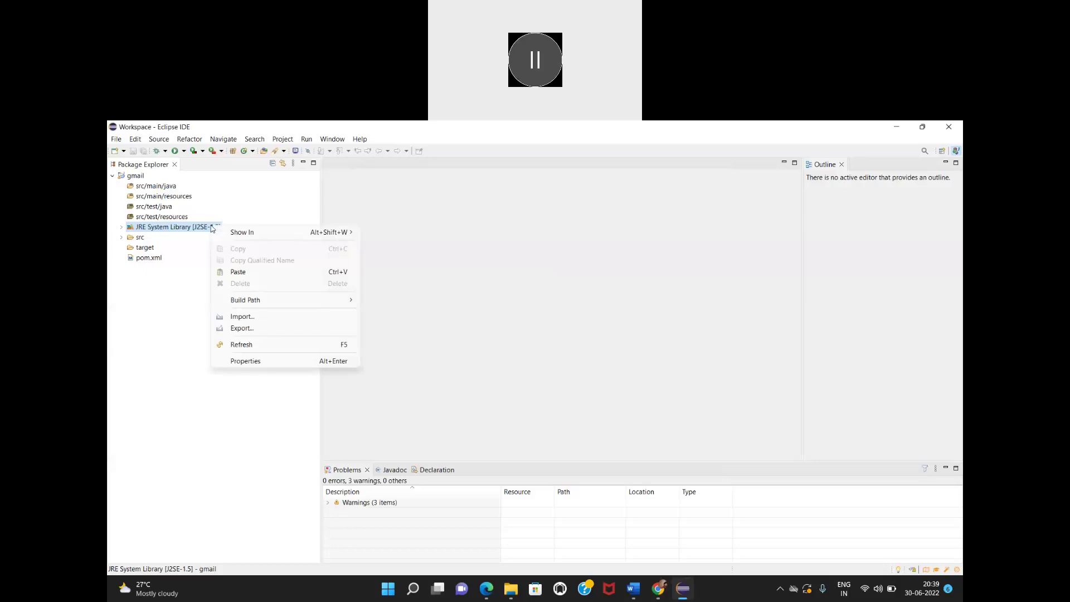
left_click(260, 361)
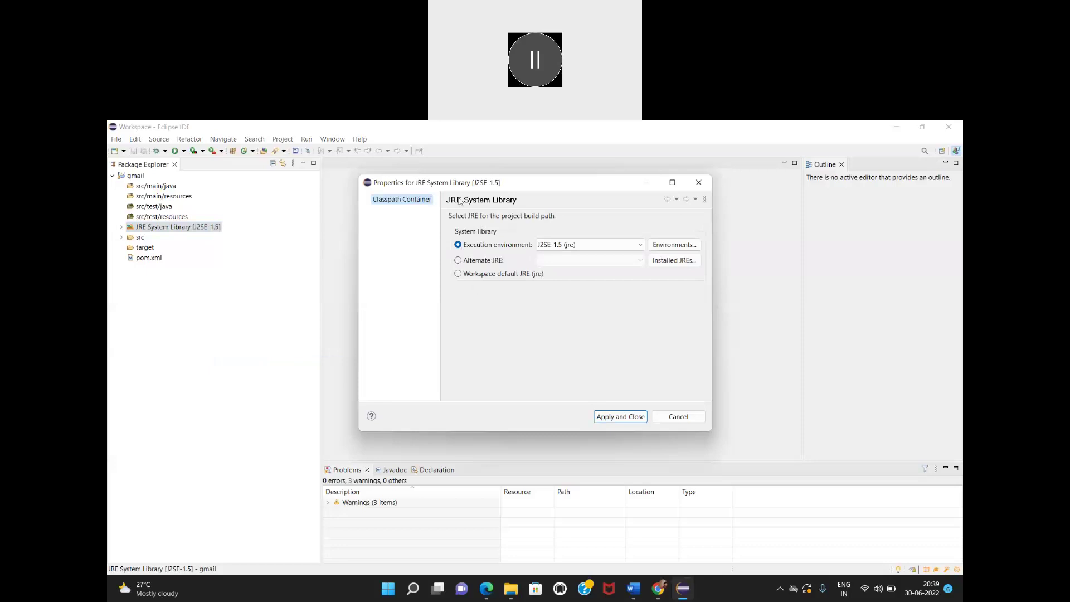
left_click(459, 276)
Start adding a JRE of type Standard VM to the Installed JREs.
left_click(686, 263)
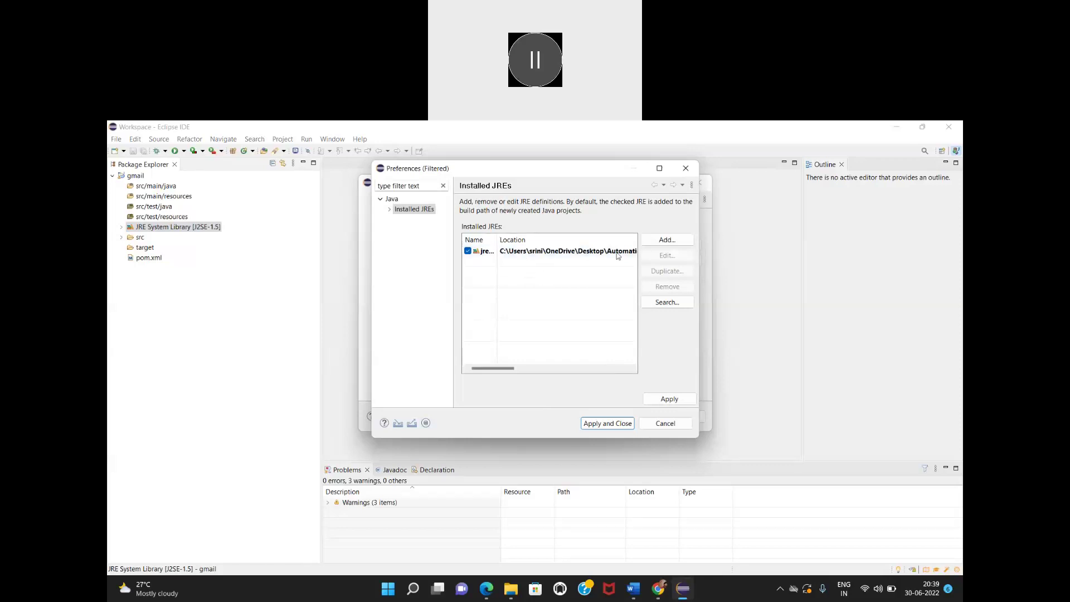
left_click(661, 241)
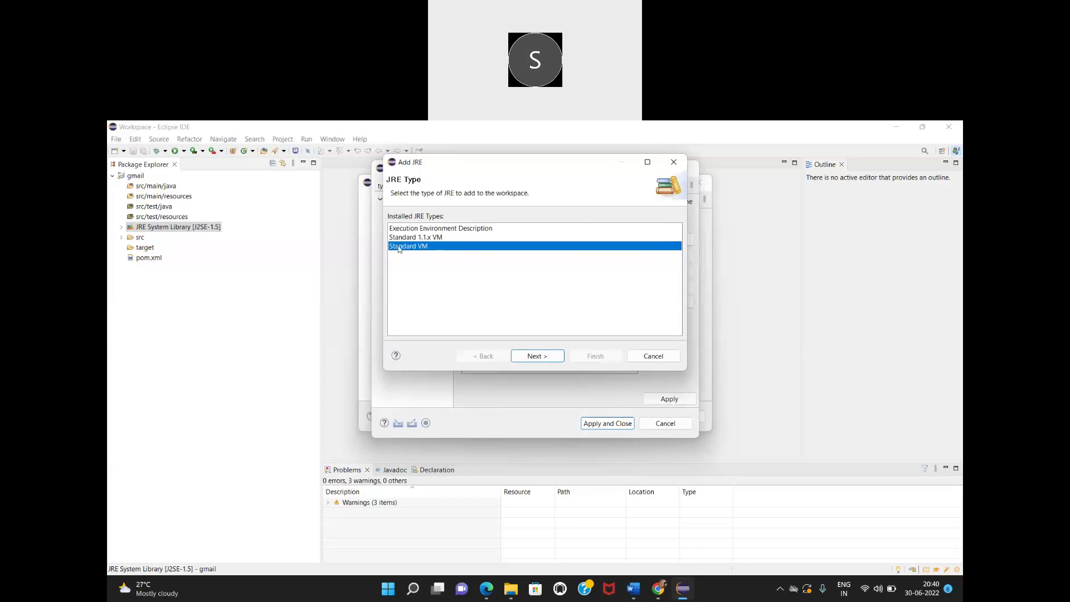
left_click(535, 357)
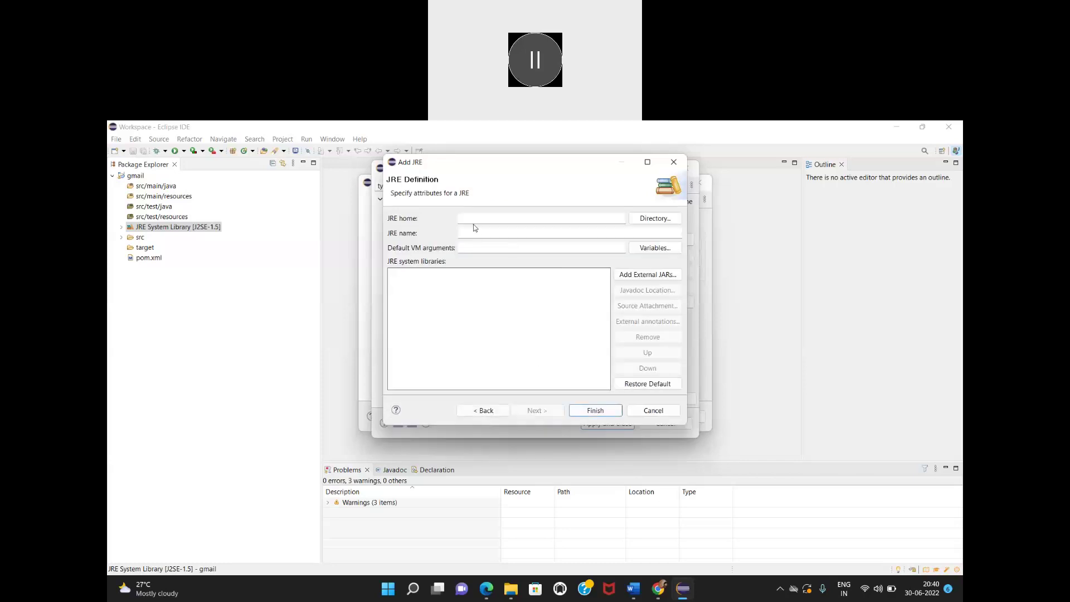
Browse for the JRE home directory to the 1_jdk-11.0.13_windows-x64_bin folder in One drive > Crossera > QA > Automation softwares.
left_click(513, 216)
left_click(642, 222)
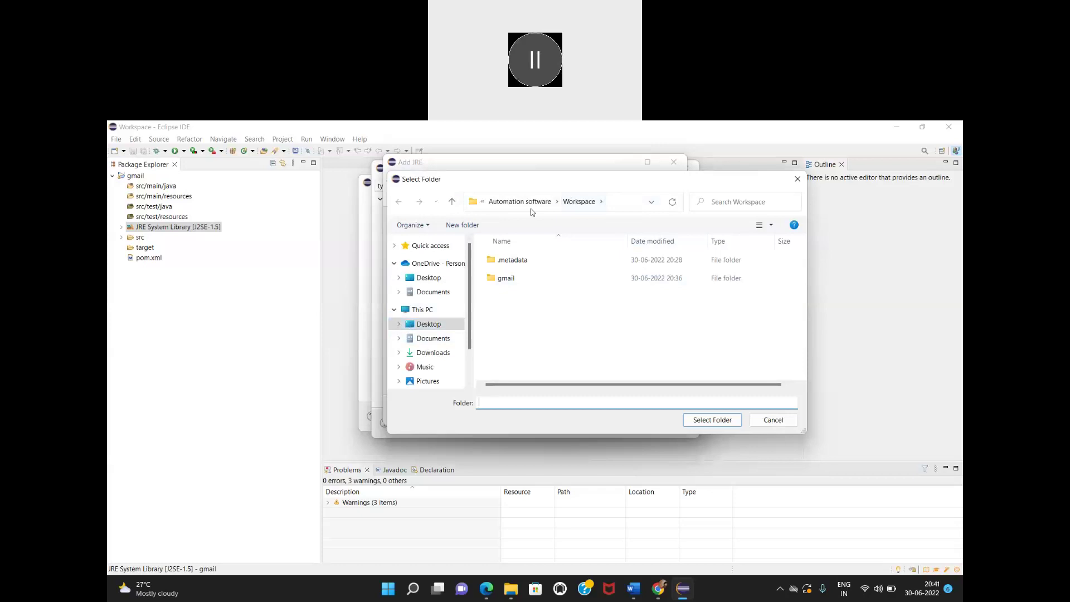
left_click(434, 329)
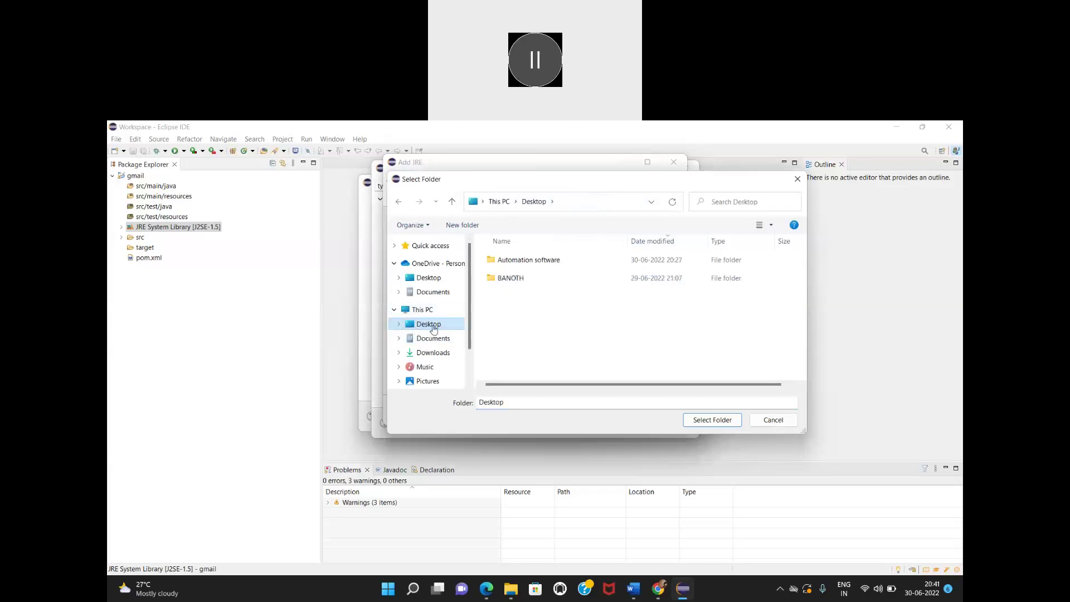
double_click(515, 278)
double_click(524, 262)
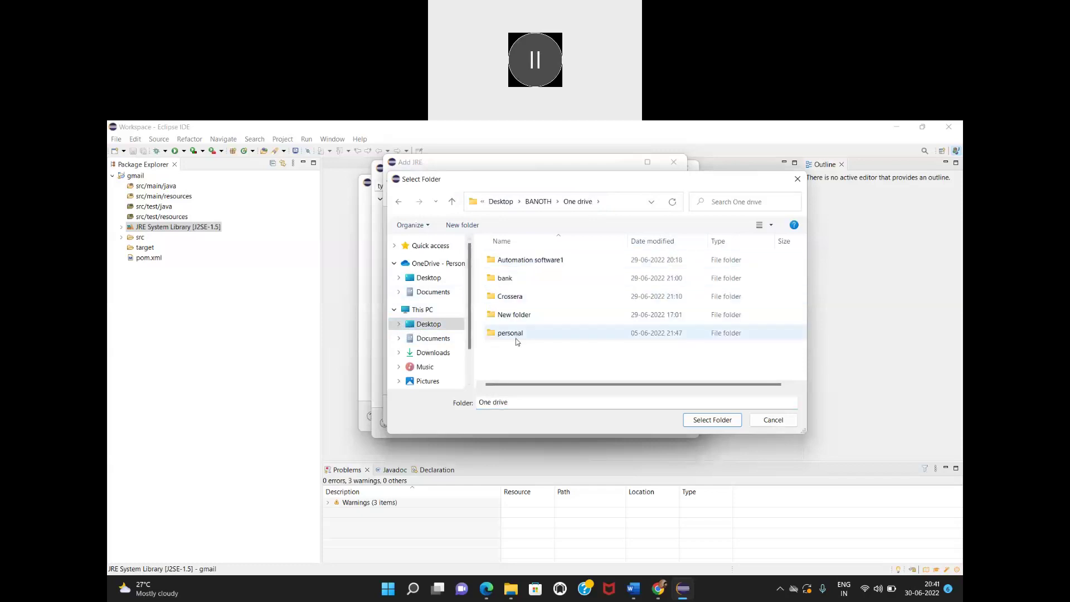
double_click(509, 300)
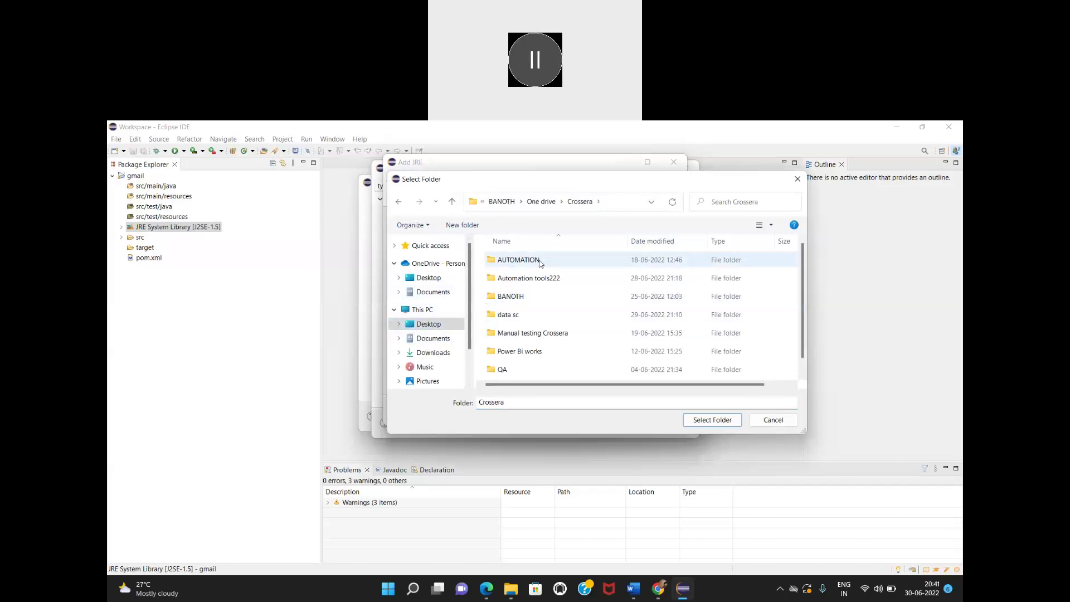
double_click(502, 368)
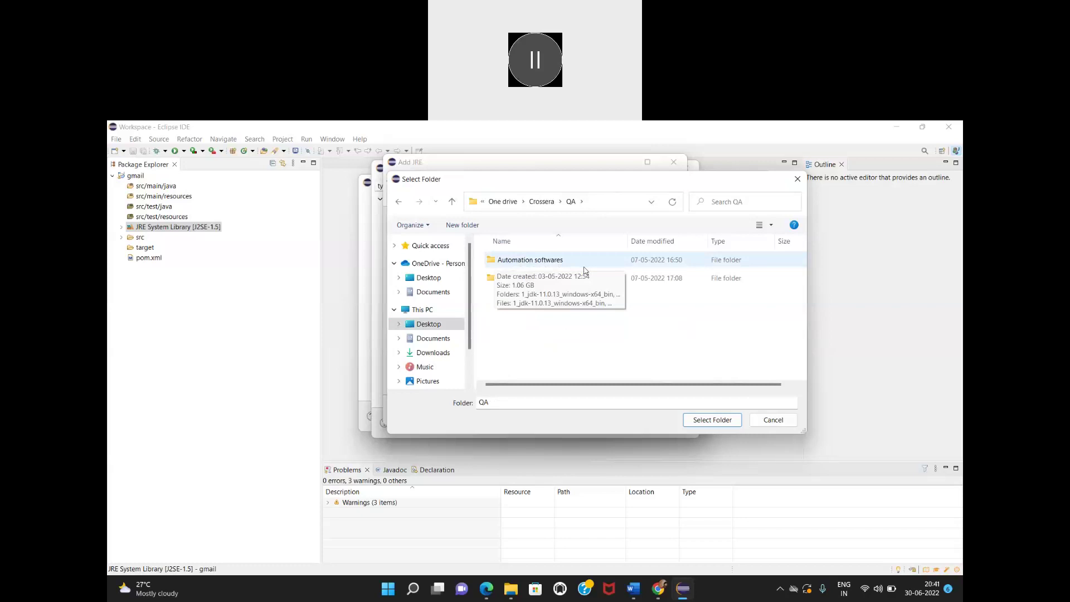
double_click(551, 261)
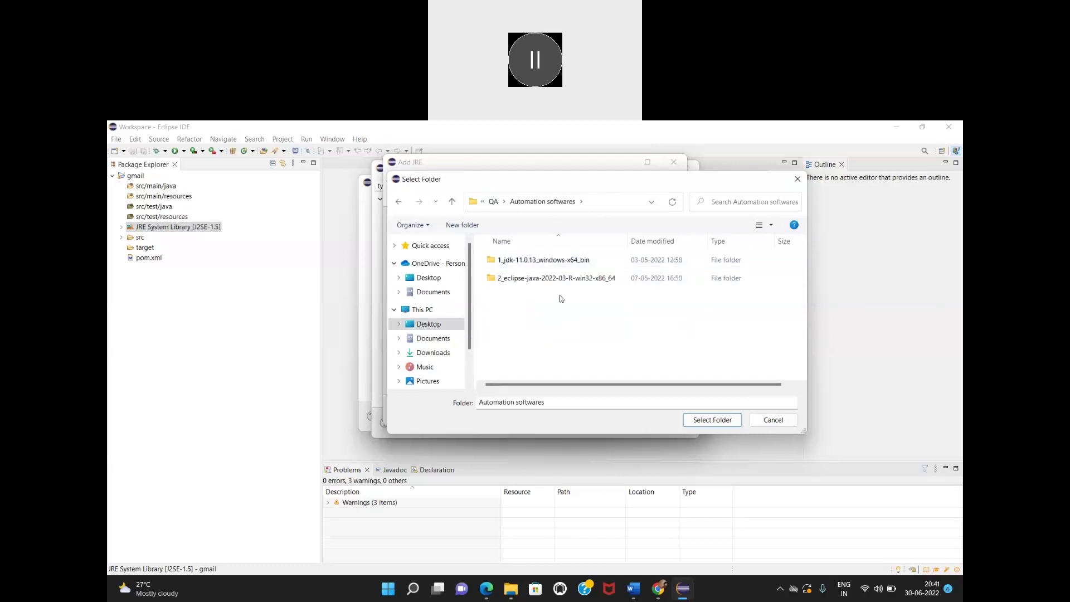
double_click(527, 261)
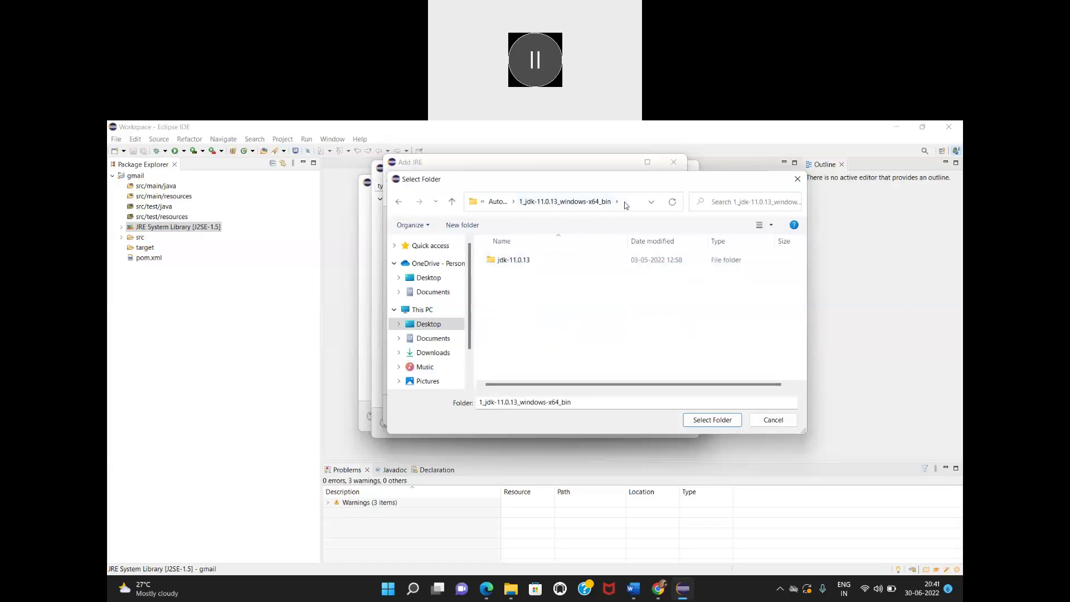
Copy the path of the 1_jdk-11.0.13_windows-x64_bin folder, leave the folder selection and paste the path as the JRE home.
left_click(622, 205)
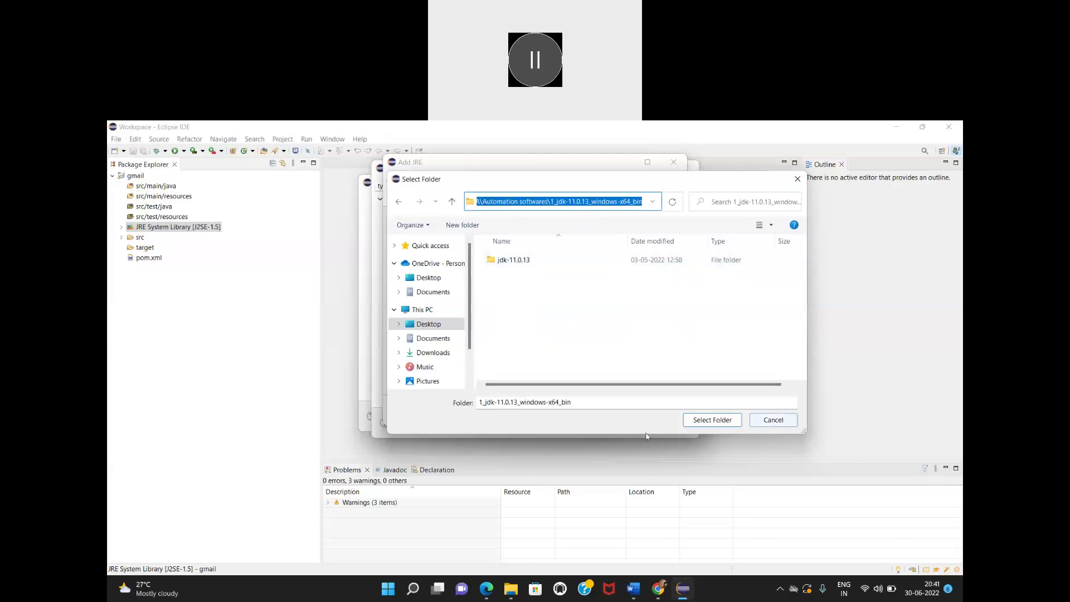
left_click(798, 179)
left_click(534, 221)
key("ctrl+v")
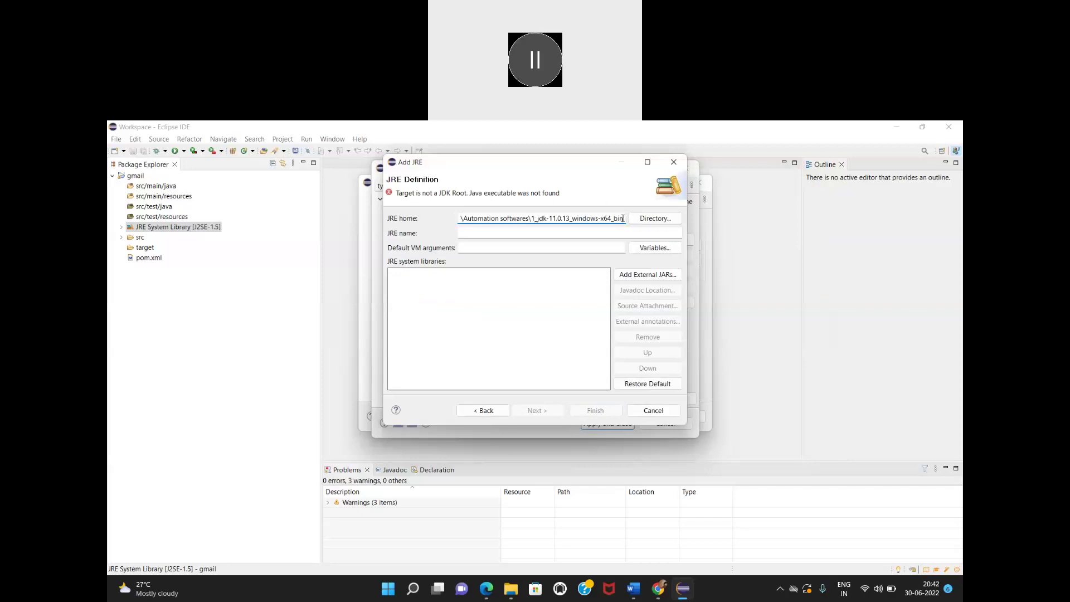
Clear the pasted folder path from the JRE home.
key("BackSpace")
key("BackSpace")
key("BackSpace")
key("BackSpace")
key("BackSpace")
key("BackSpace")
key("BackSpace")
key("BackSpace")
key("BackSpace")
key("BackSpace")
key("BackSpace")
key("BackSpace")
key("BackSpace")
key("BackSpace")
key("BackSpace")
key("BackSpace")
key("BackSpace")
key("BackSpace")
key("BackSpace")
key("BackSpace")
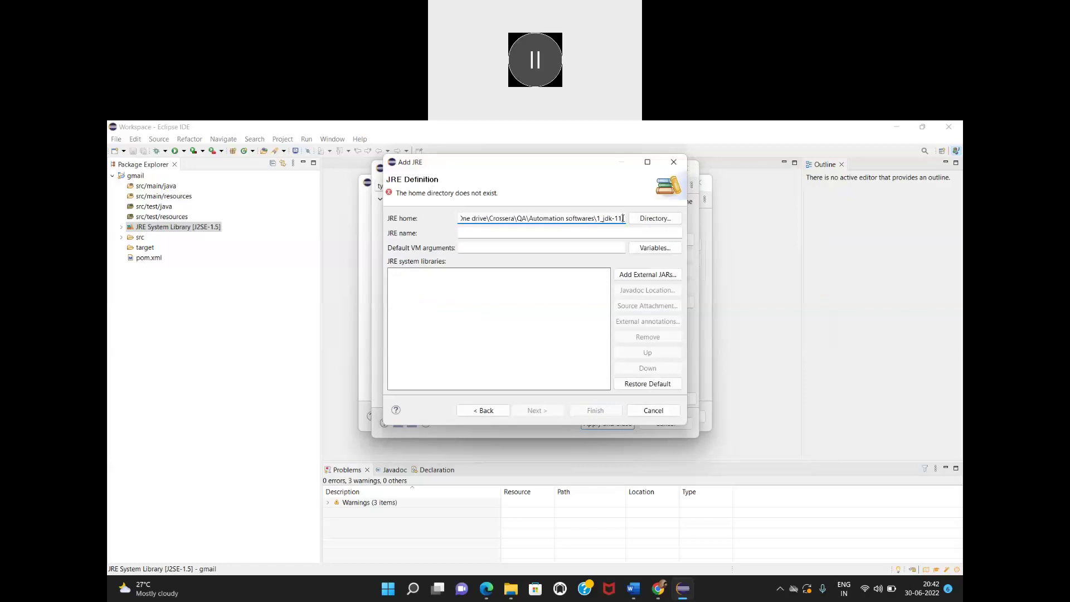
key("BackSpace")
key("BackSpace")
key("BackSpace")
key("BackSpace")
key("BackSpace")
key("BackSpace")
key("BackSpace")
key("BackSpace")
key("BackSpace")
key("BackSpace")
key("BackSpace")
key("BackSpace")
key("BackSpace")
key("BackSpace")
key("BackSpace")
key("BackSpace")
key("BackSpace")
key("BackSpace")
key("BackSpace")
key("BackSpace")
key("BackSpace")
key("BackSpace")
key("BackSpace")
key("BackSpace")
key("BackSpace")
key("BackSpace")
key("BackSpace")
key("BackSpace")
key("BackSpace")
key("BackSpace")
key("BackSpace")
key("BackSpace")
key("BackSpace")
key("BackSpace")
key("BackSpace")
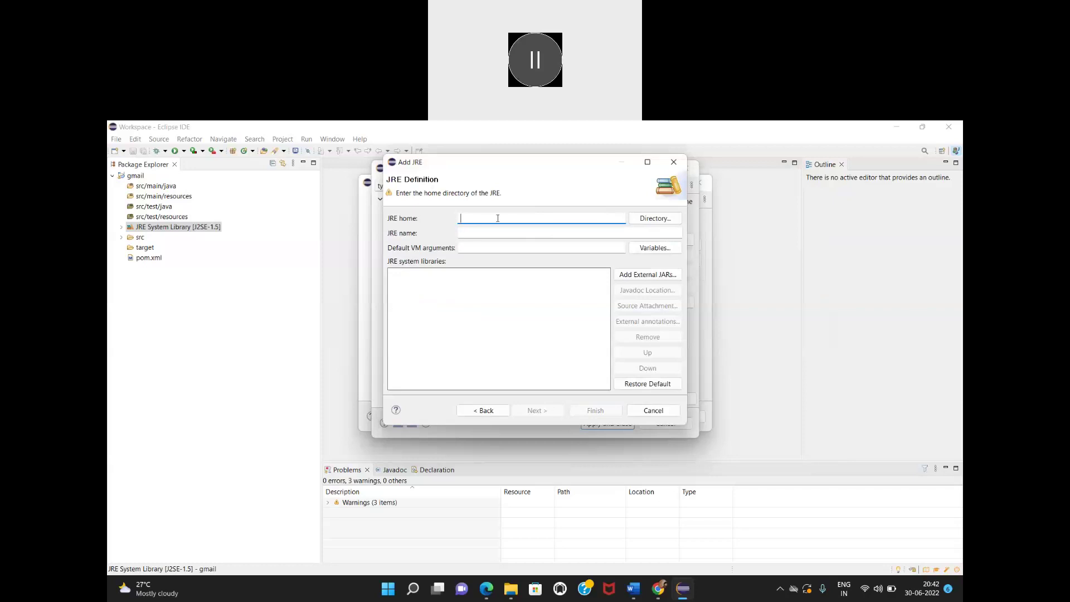
left_click(479, 234)
left_click(665, 249)
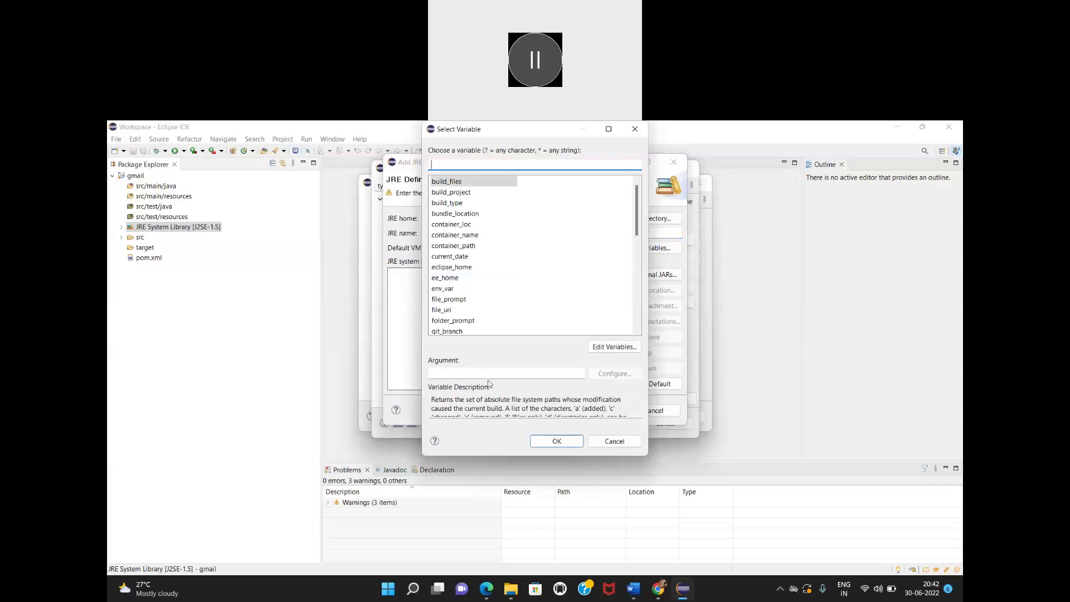
left_click(614, 441)
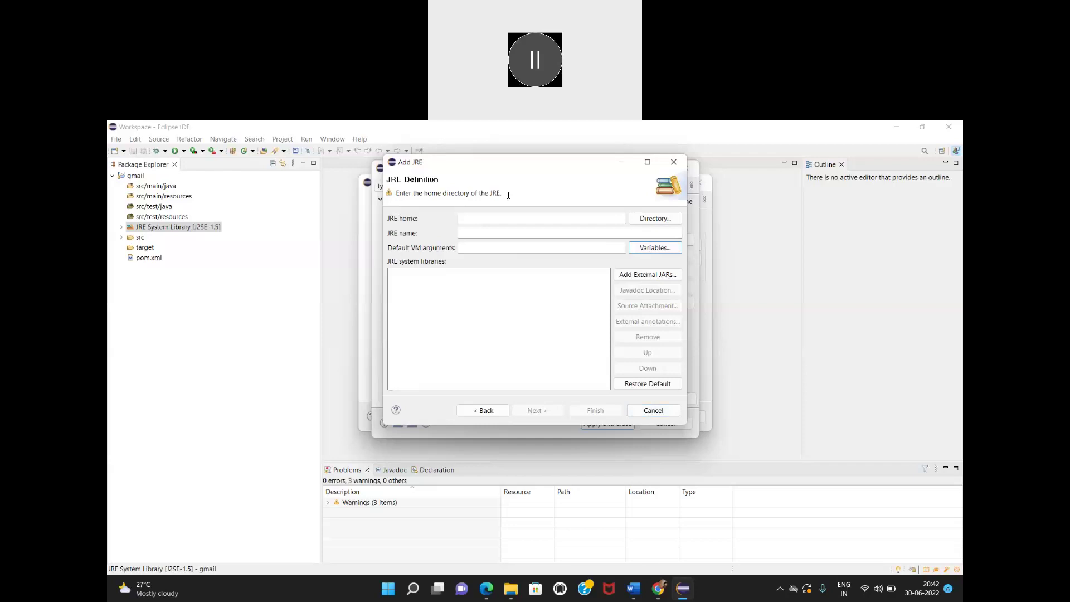
Browse for the JRE home directory, opening the Crossera folder inside One drive on the Desktop.
left_click(654, 220)
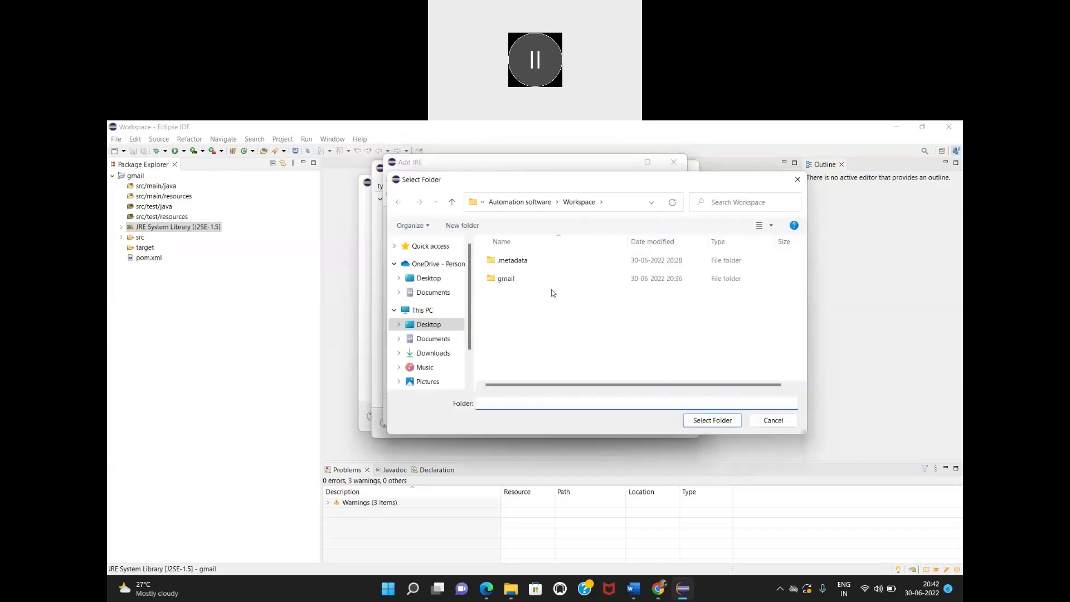
left_click(438, 326)
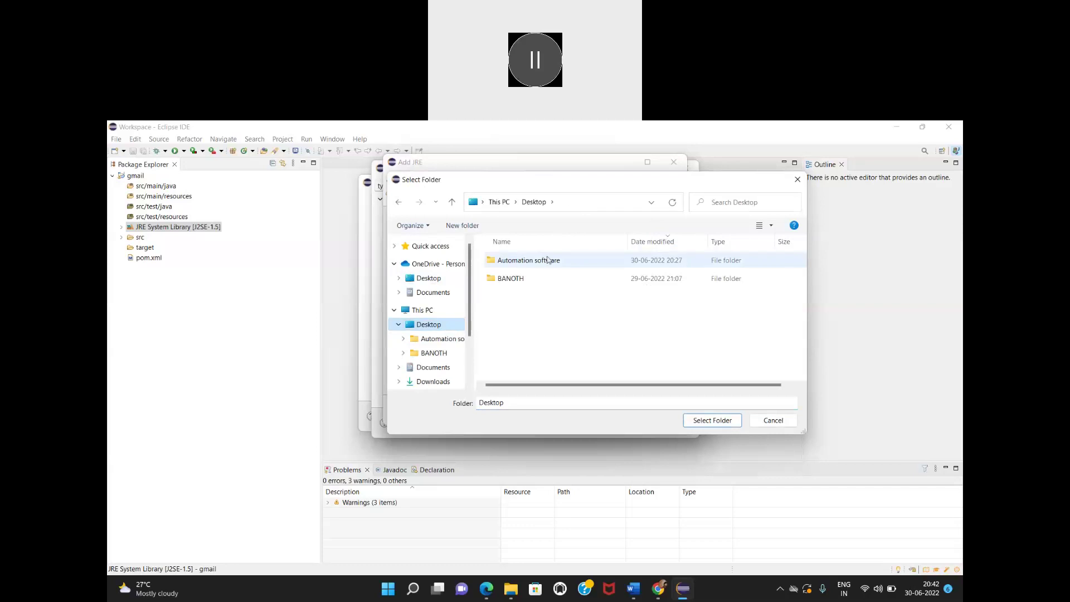
left_click(434, 354)
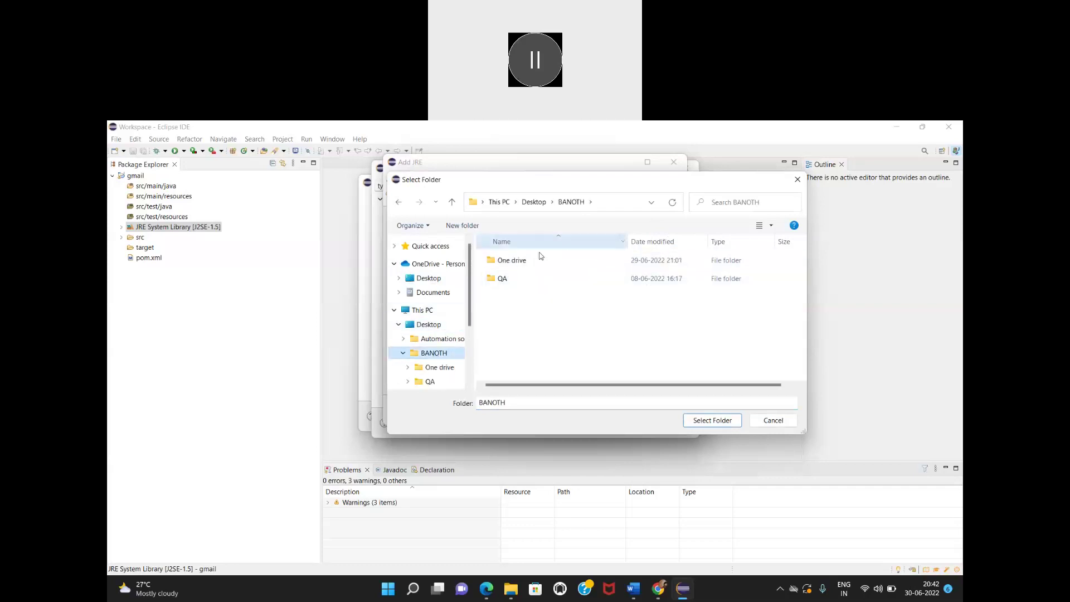
left_click(503, 281)
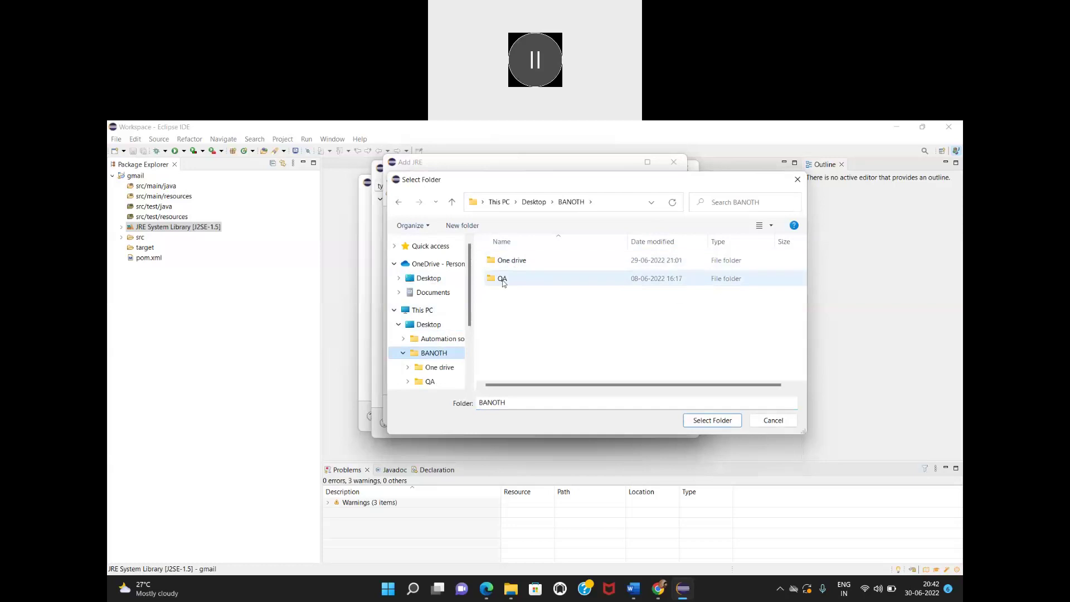
double_click(503, 282)
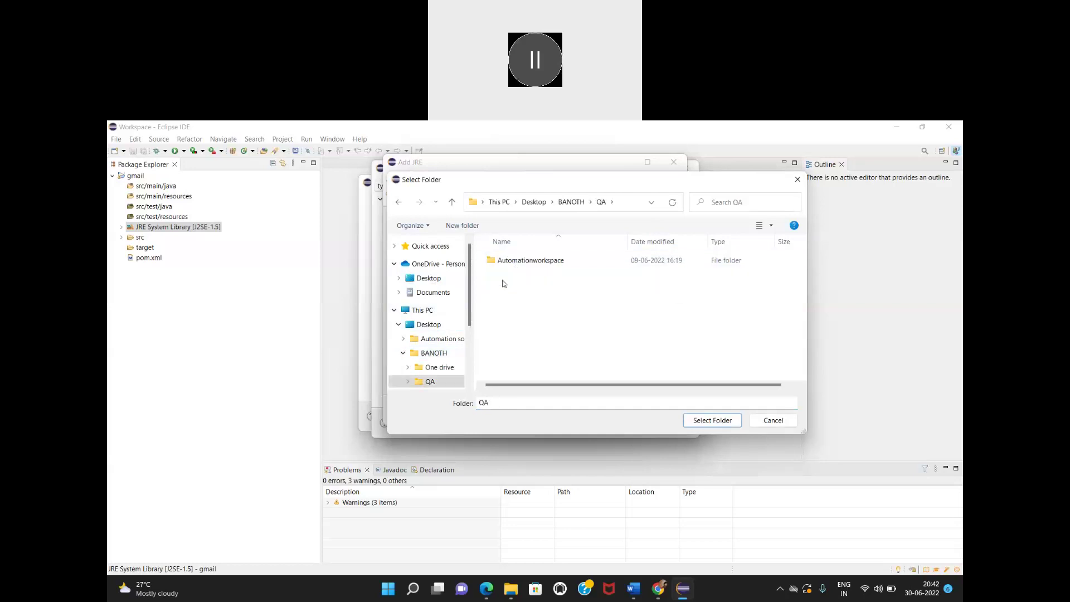
left_click(397, 201)
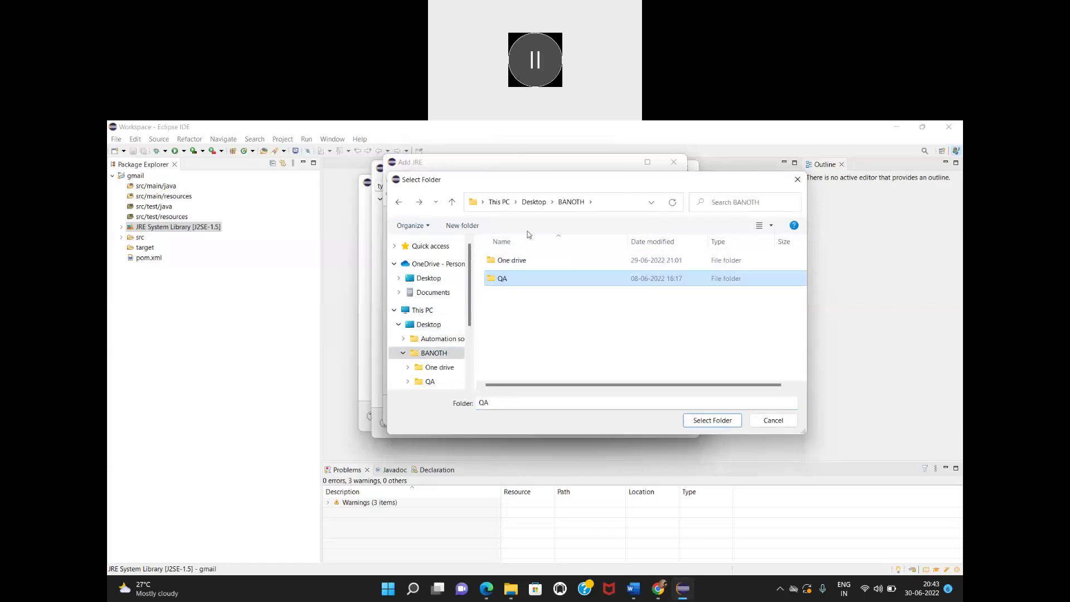
left_click(507, 262)
double_click(508, 262)
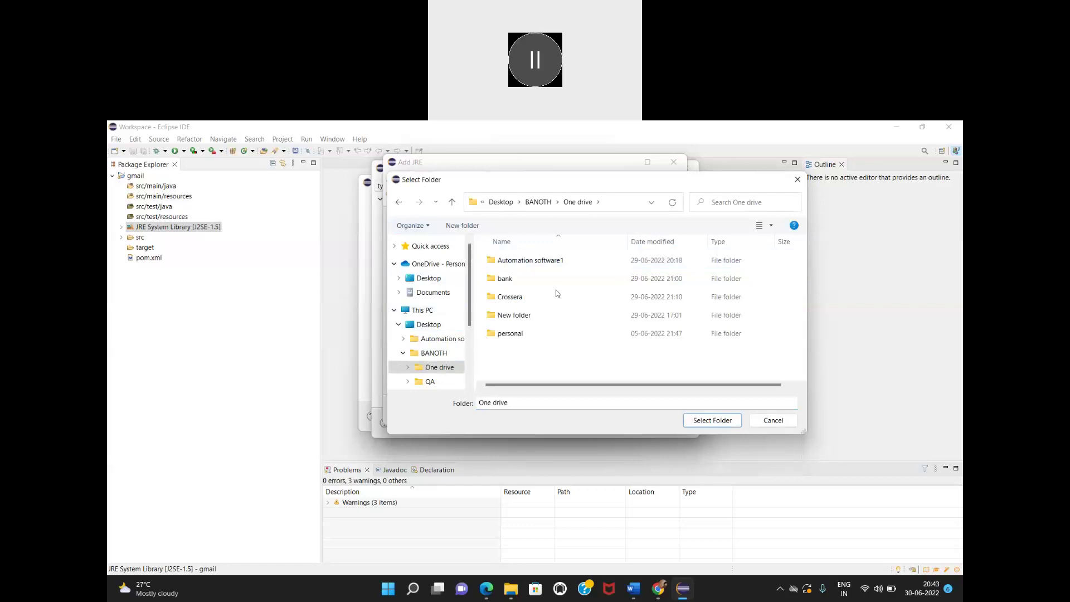
double_click(523, 301)
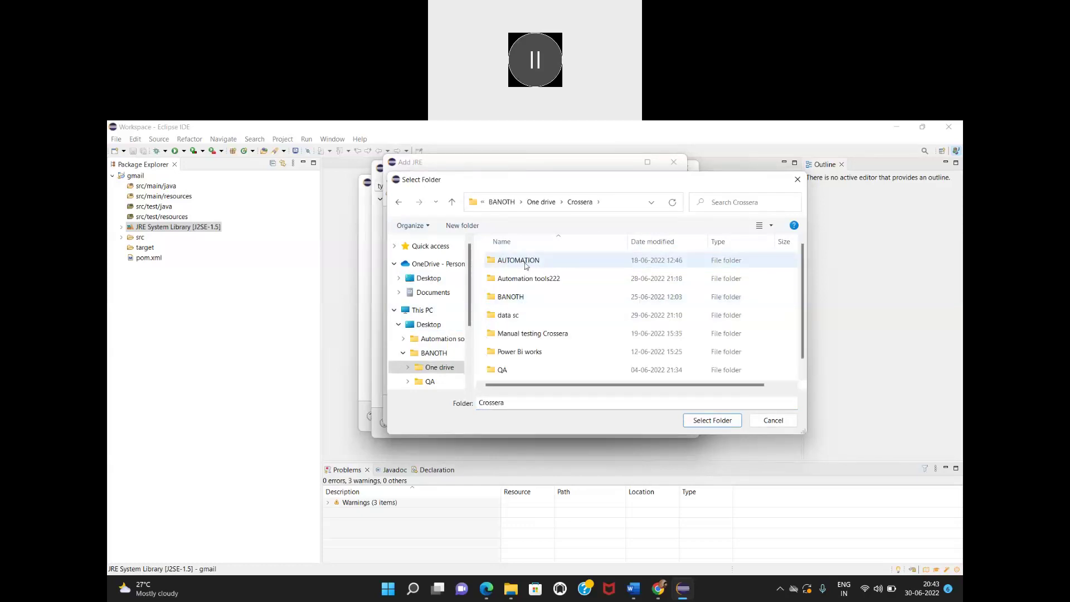
Choose the jdk-11.0.13 folder within QA, inside 1_jdk-11.0.13_windows-x64_bin in Automation softwares, as the JRE home.
double_click(505, 370)
left_click(533, 262)
double_click(533, 262)
double_click(501, 262)
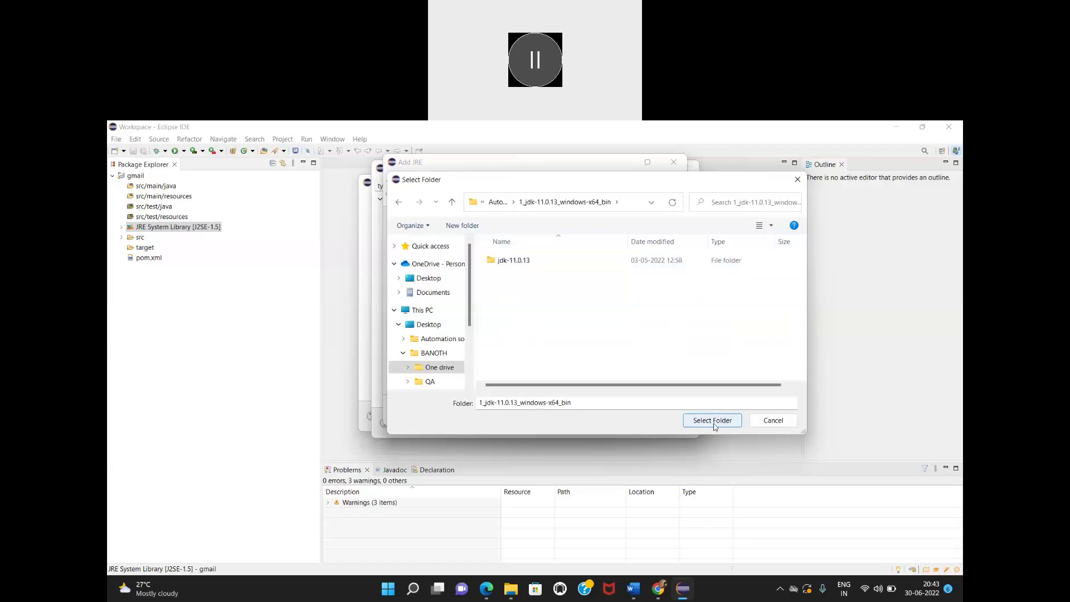
left_click(499, 262)
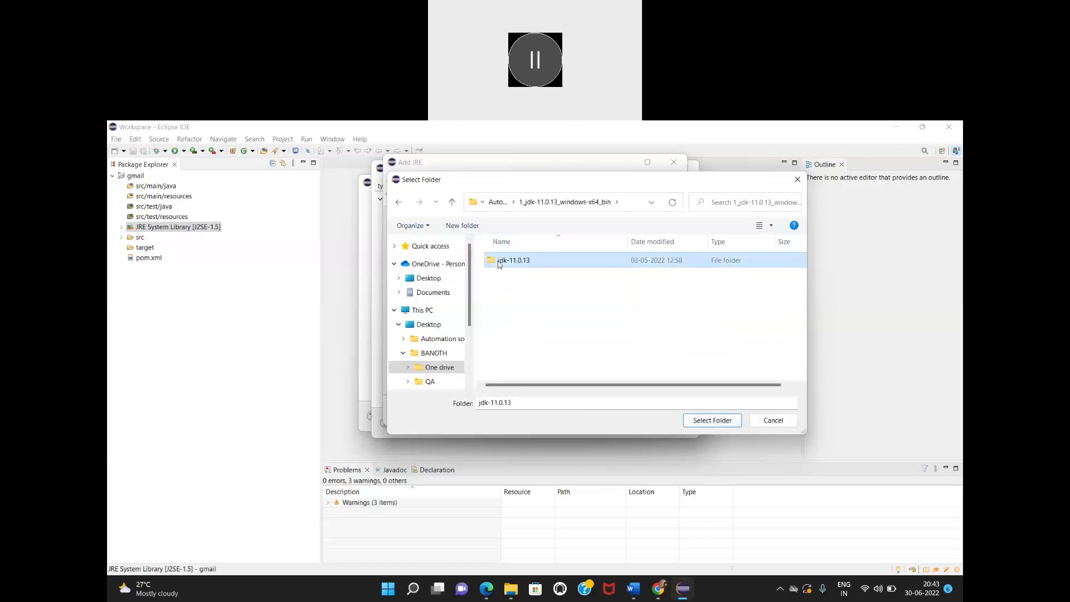
left_click(718, 420)
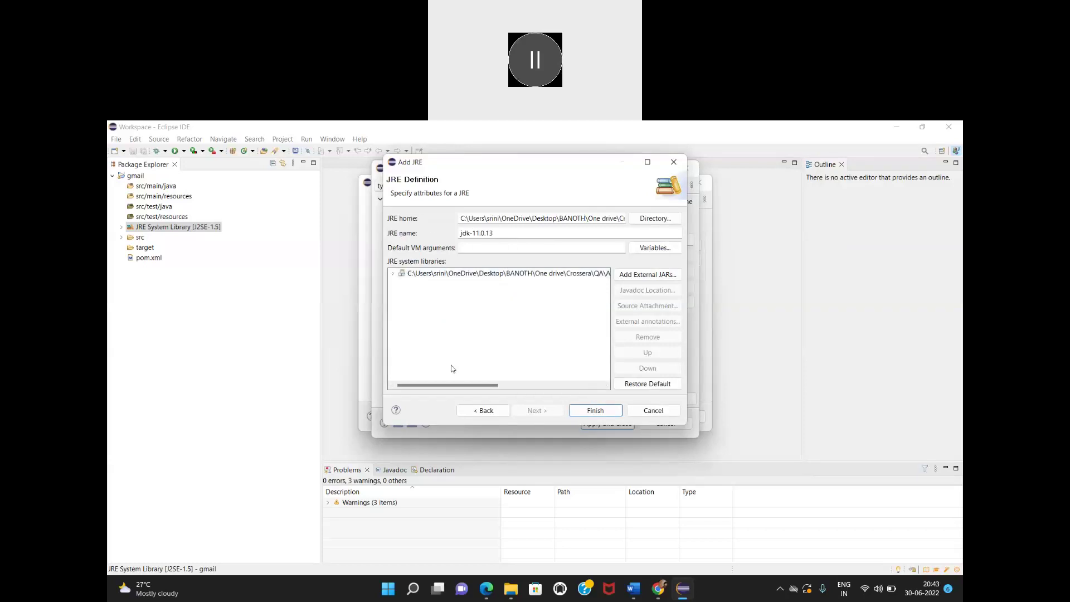
Finish adding the jdk-11.0.13 JRE and apply Workspace default JRE to the project's JRE System Library.
left_click(585, 412)
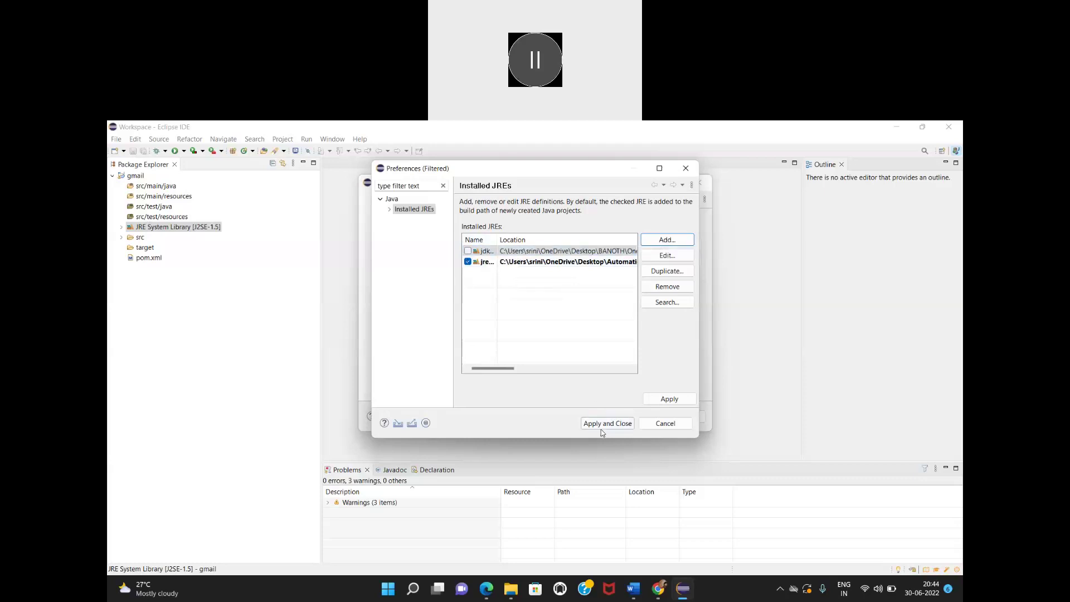
left_click(614, 424)
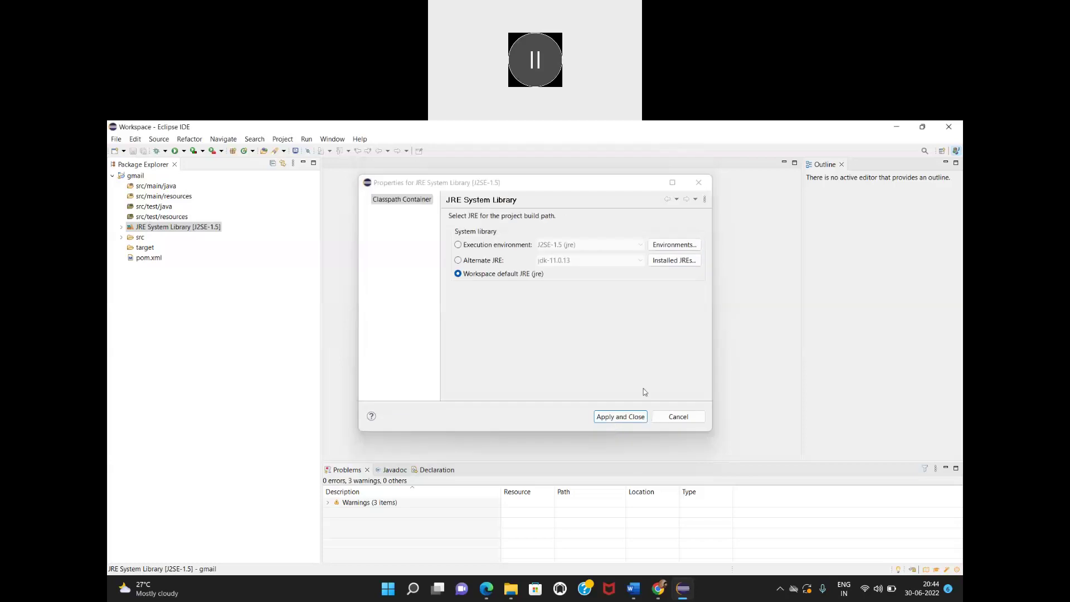
left_click(625, 416)
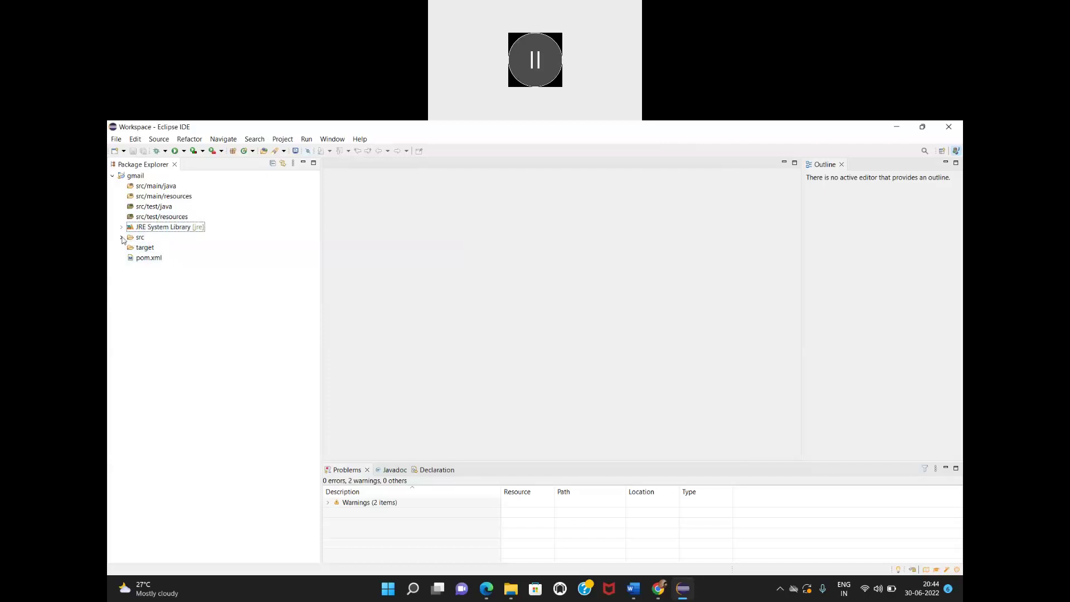
left_click(332, 140)
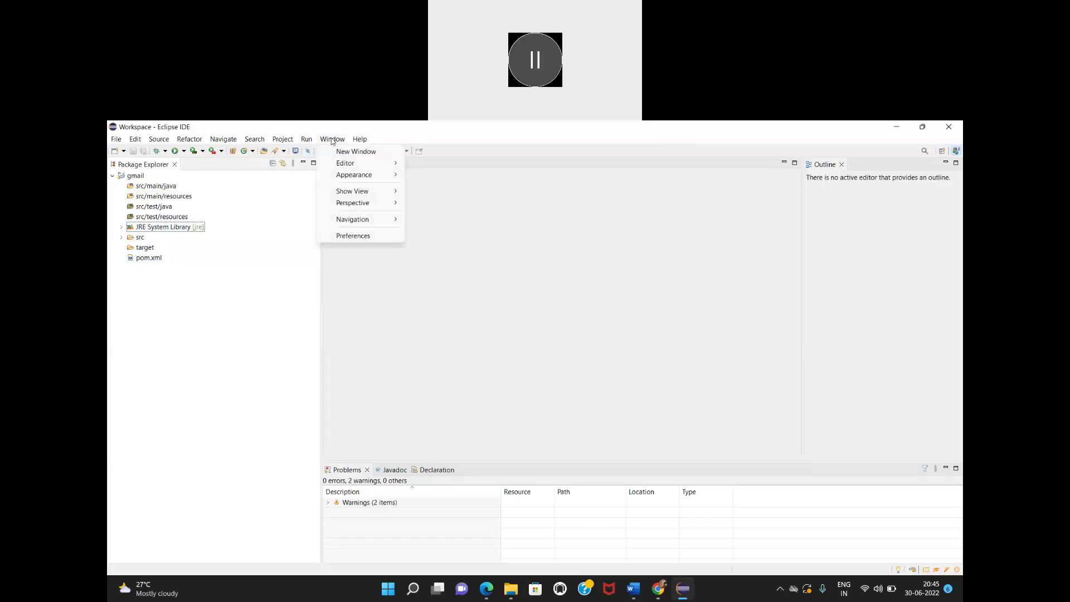
key("Down")
key("Down")
key("Down")
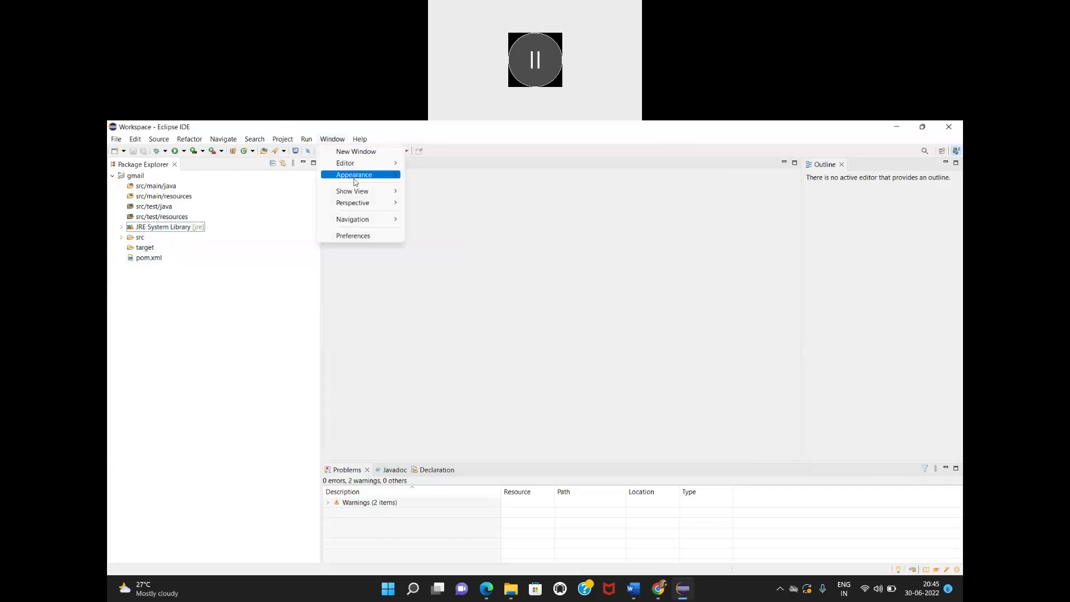
key("Up")
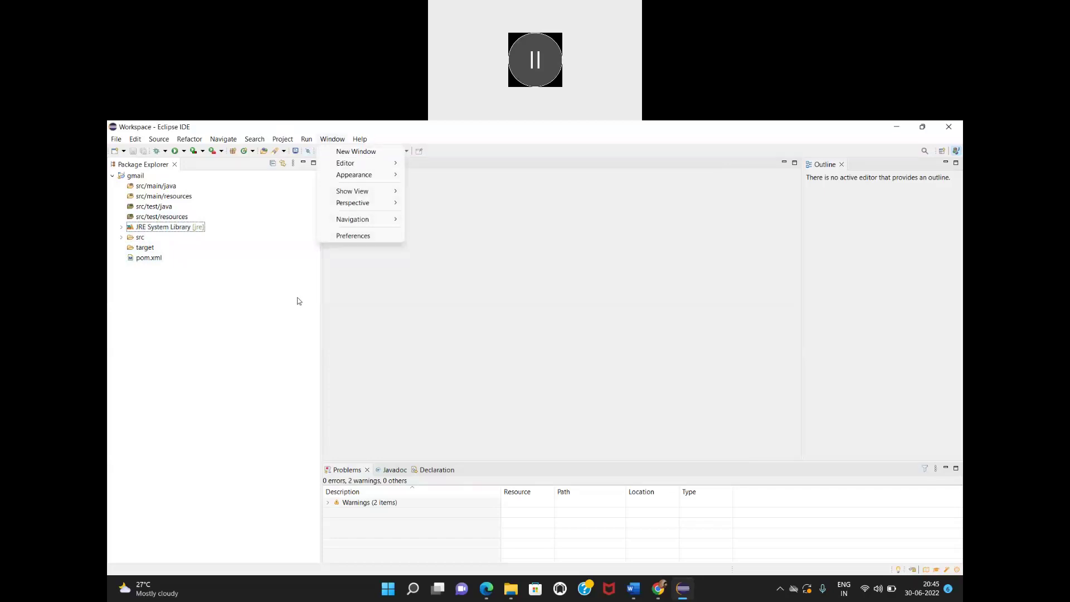
left_click(386, 307)
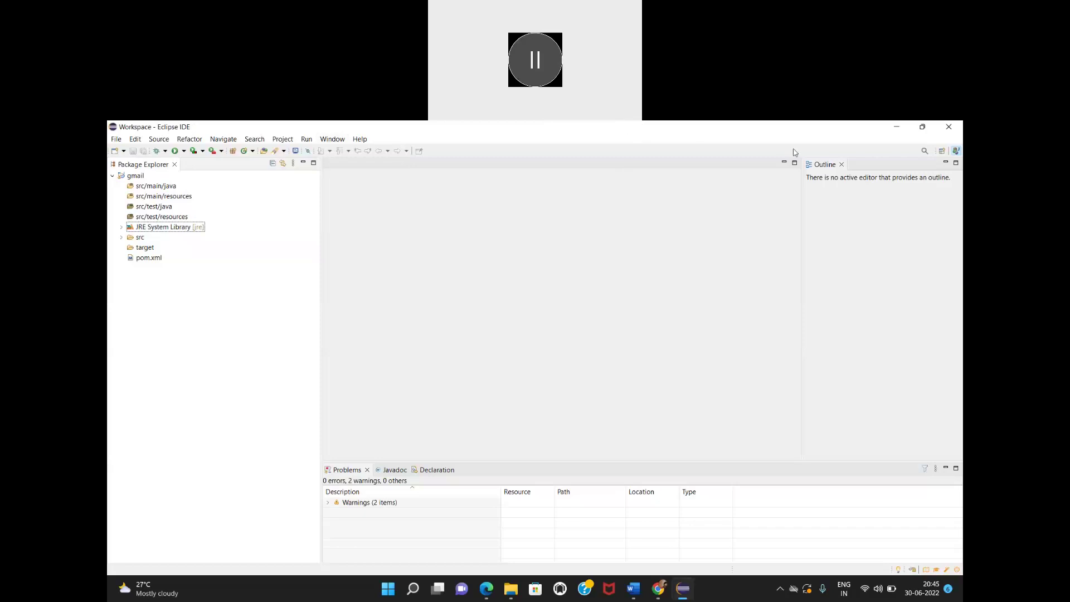
Show the Navigator (Deprecated) view and dock it beside the Package Explorer.
left_click(337, 141)
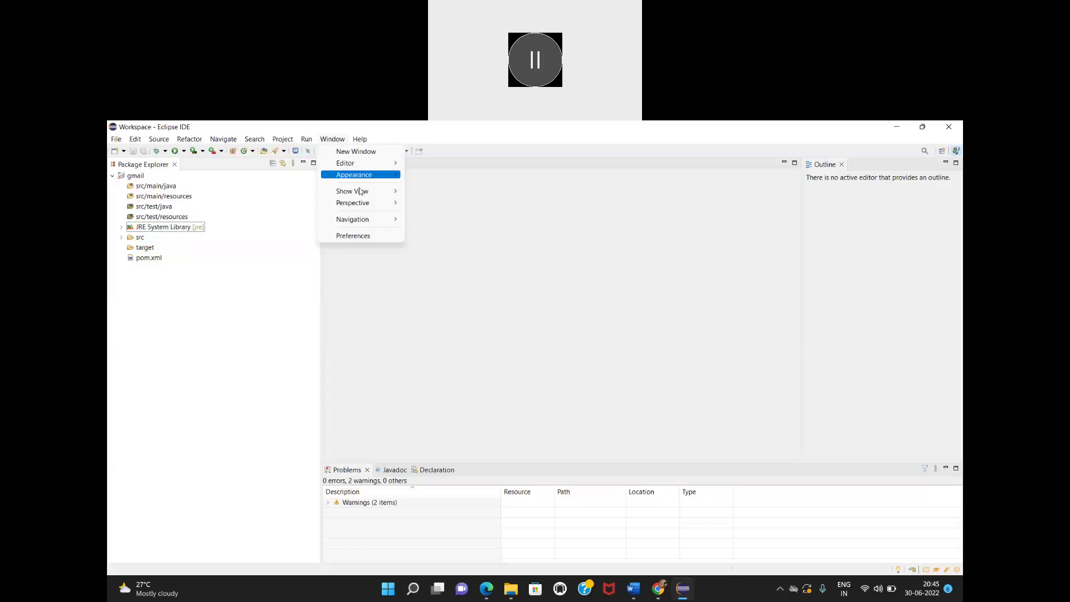
mouse_move(367, 221)
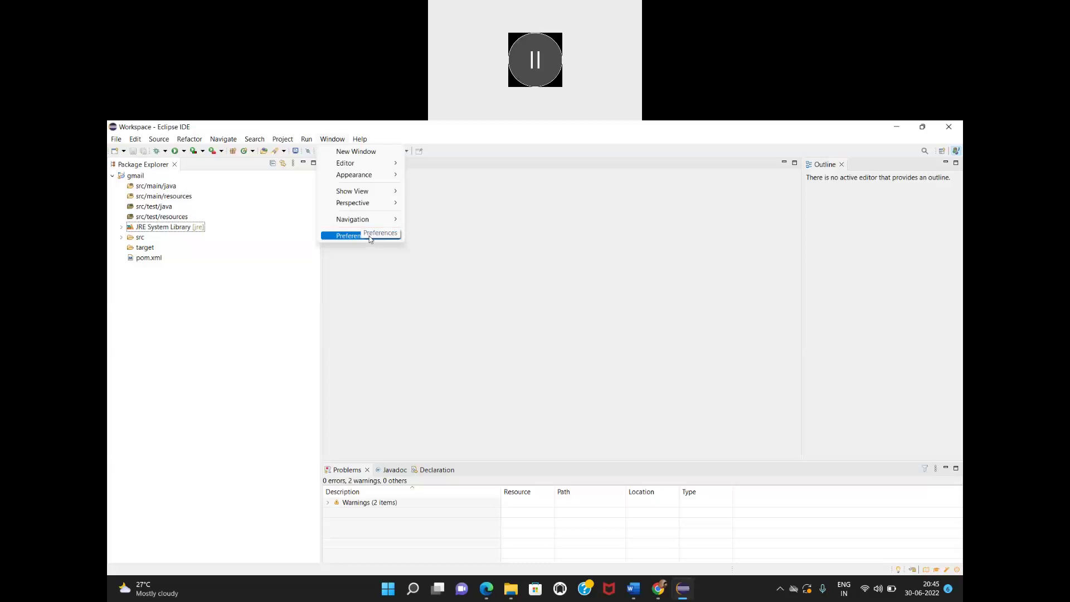
mouse_move(363, 195)
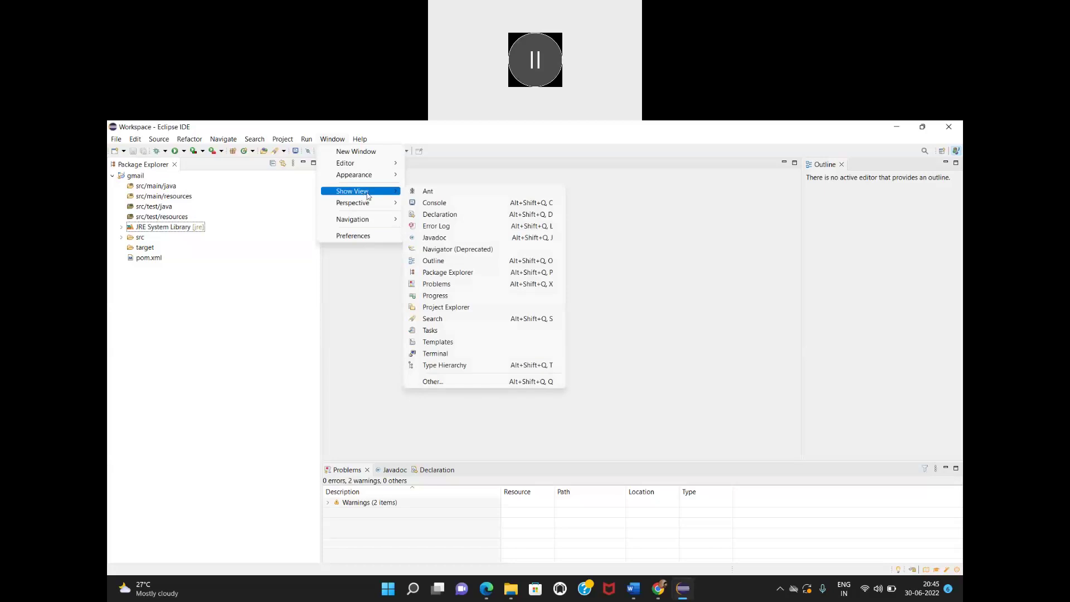
left_click(447, 249)
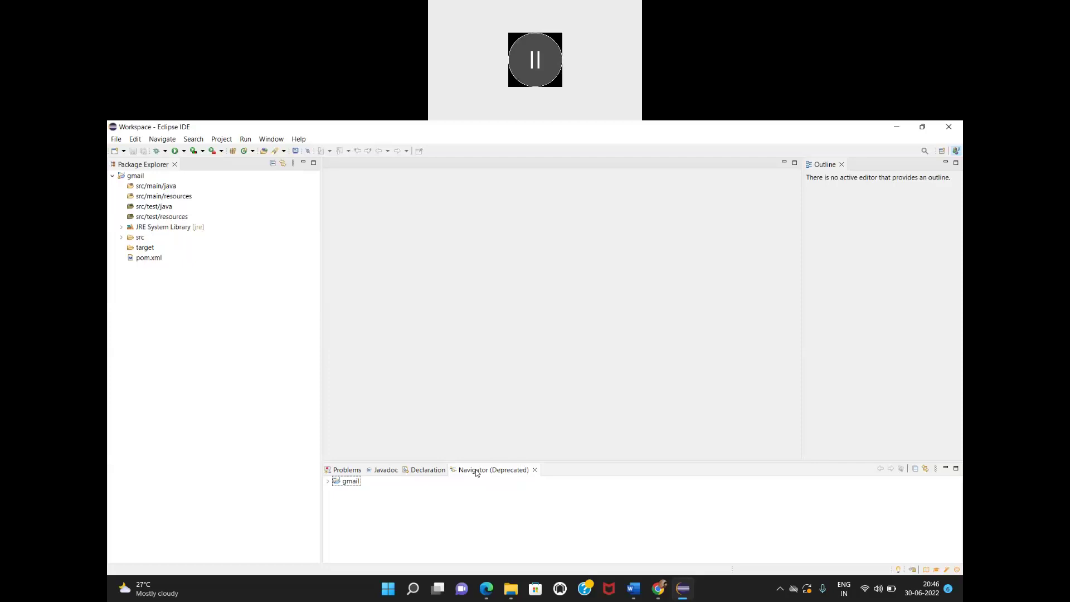
left_click_drag(473, 473, 562, 544)
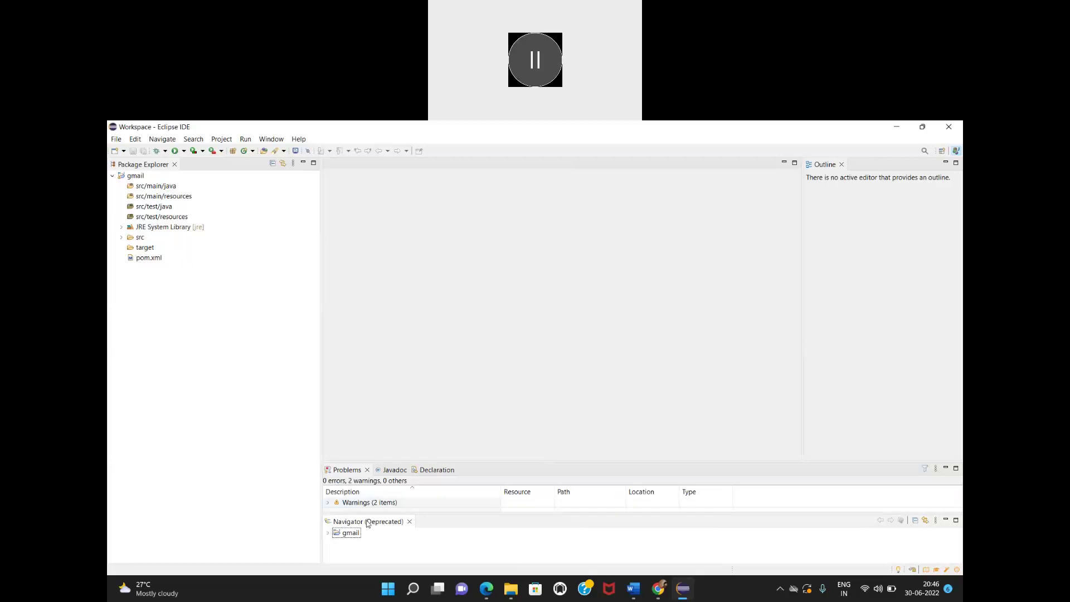
left_click_drag(356, 523, 227, 174)
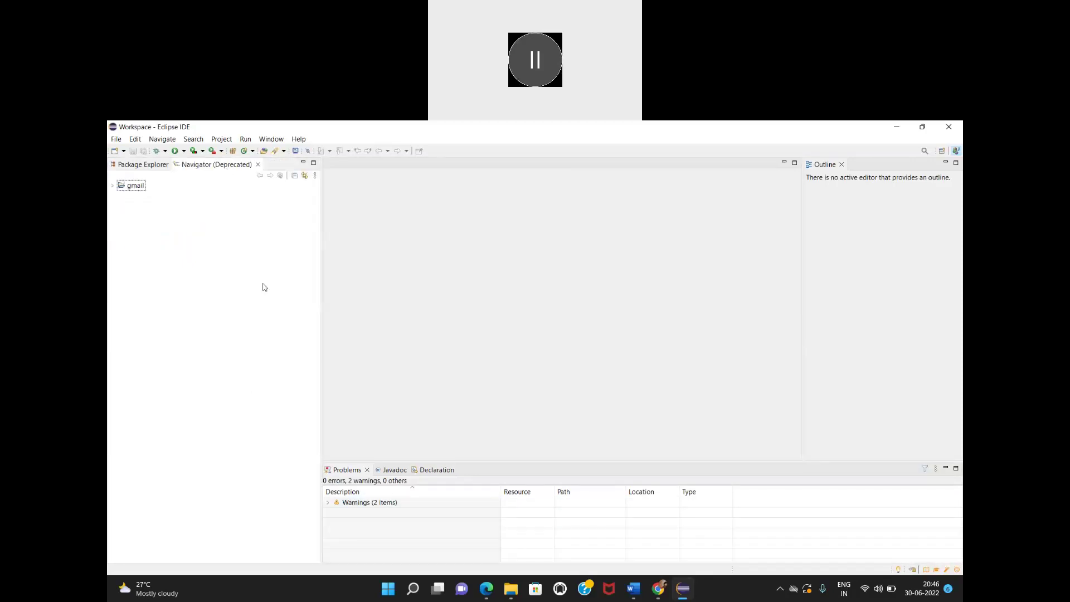
left_click(273, 141)
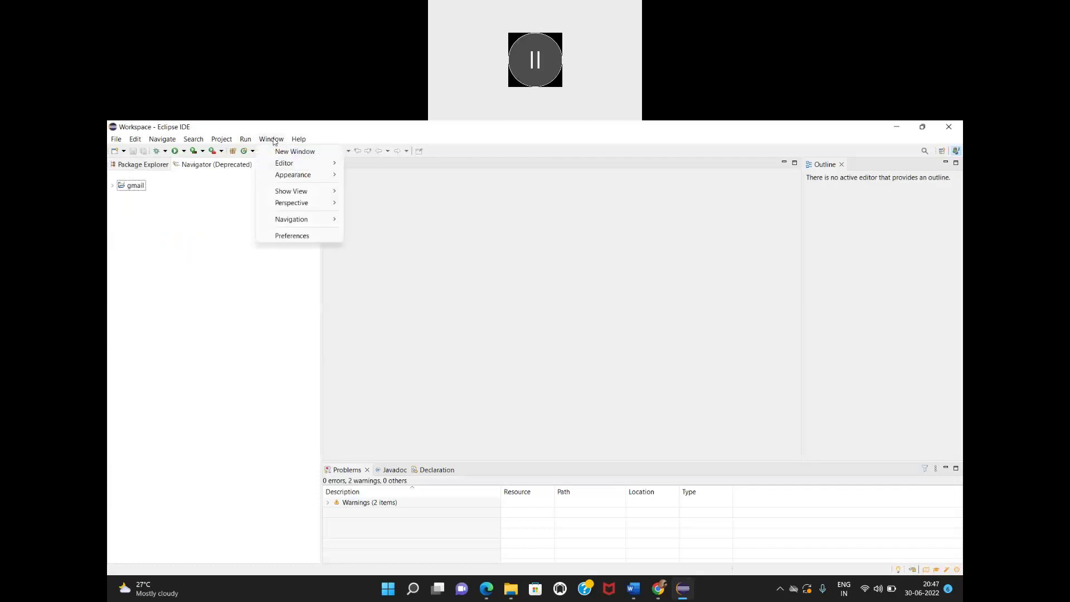
mouse_move(304, 193)
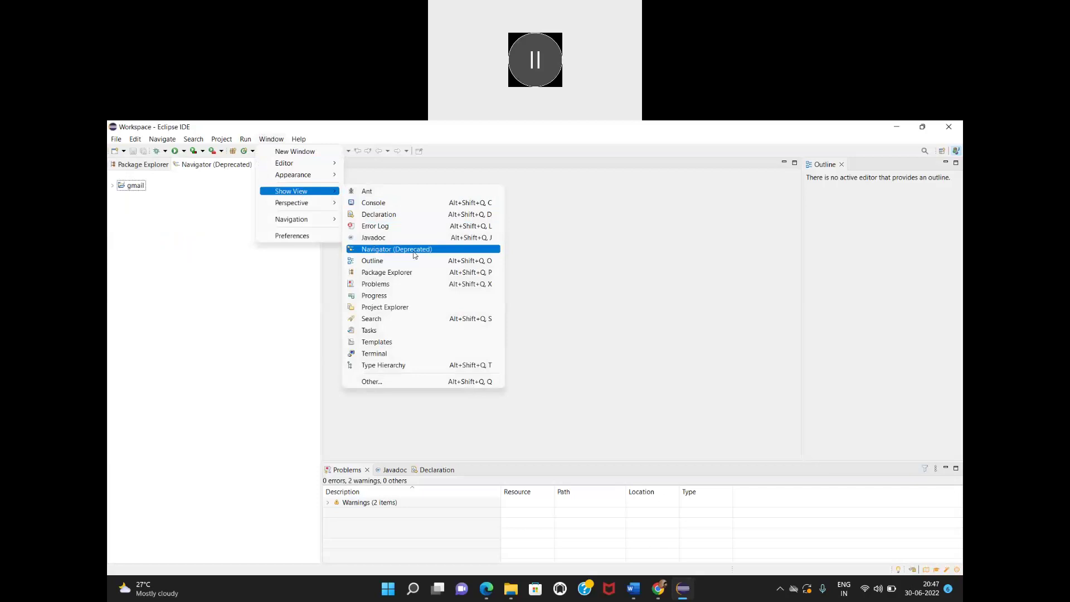
left_click(241, 353)
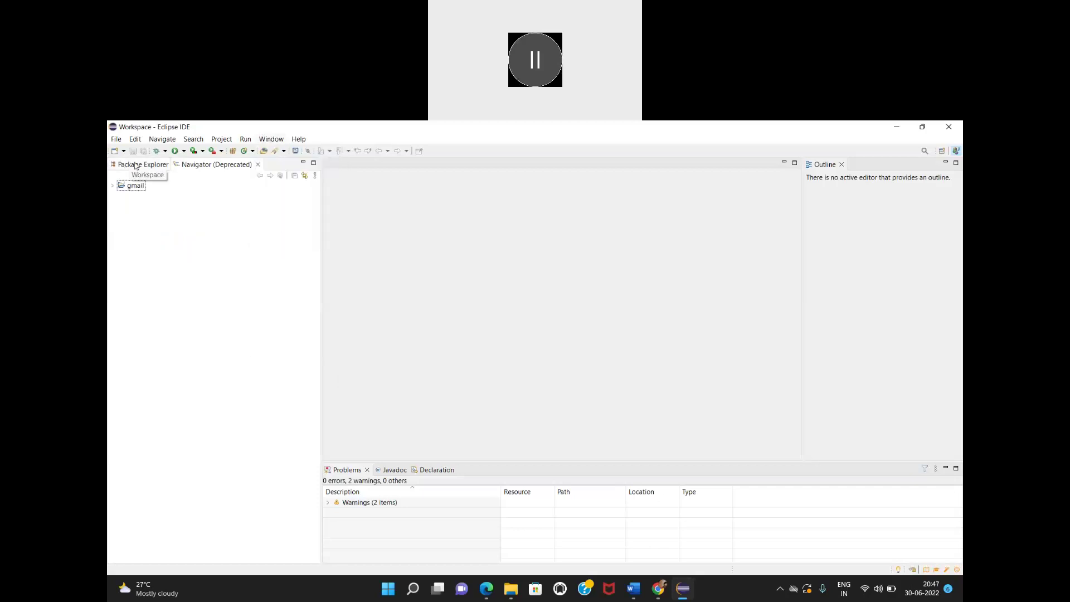
Expand the gmail project in the Navigator and compare its contents with the Package Explorer.
left_click(113, 186)
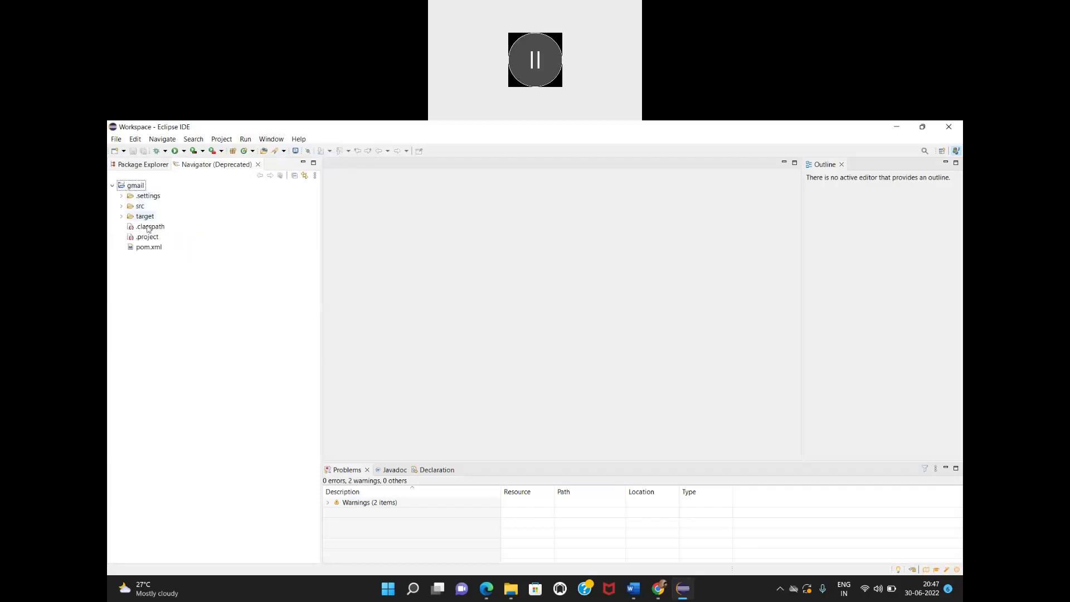
left_click(143, 167)
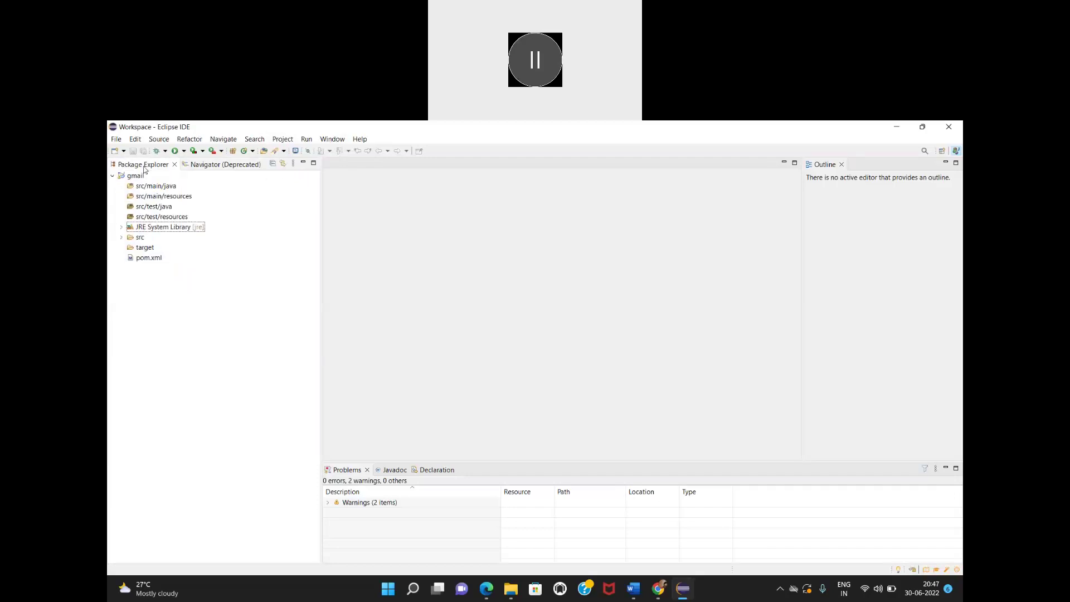
left_click(208, 164)
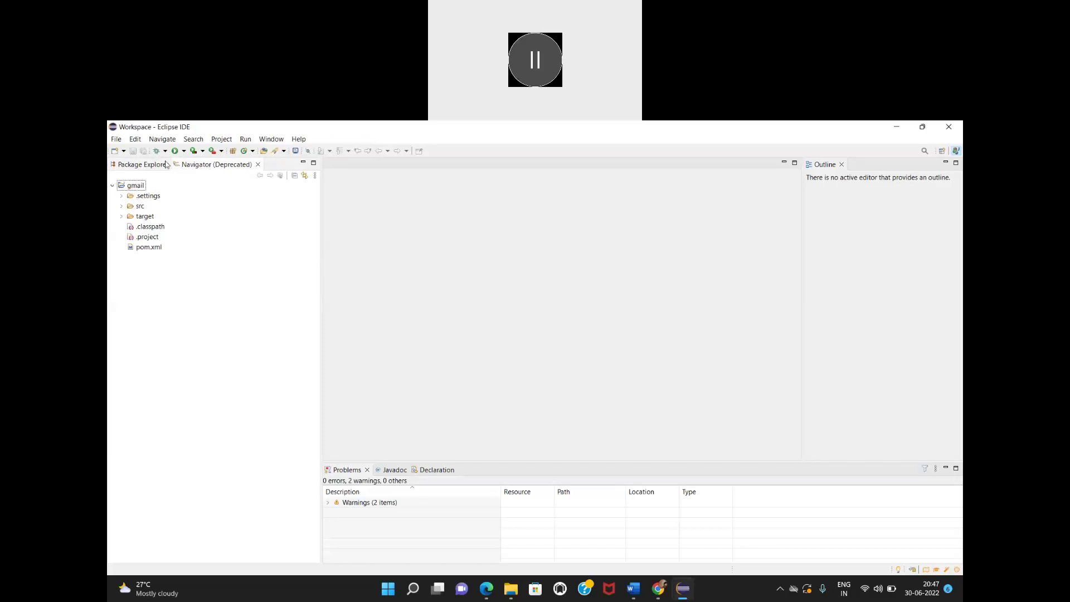
left_click(149, 165)
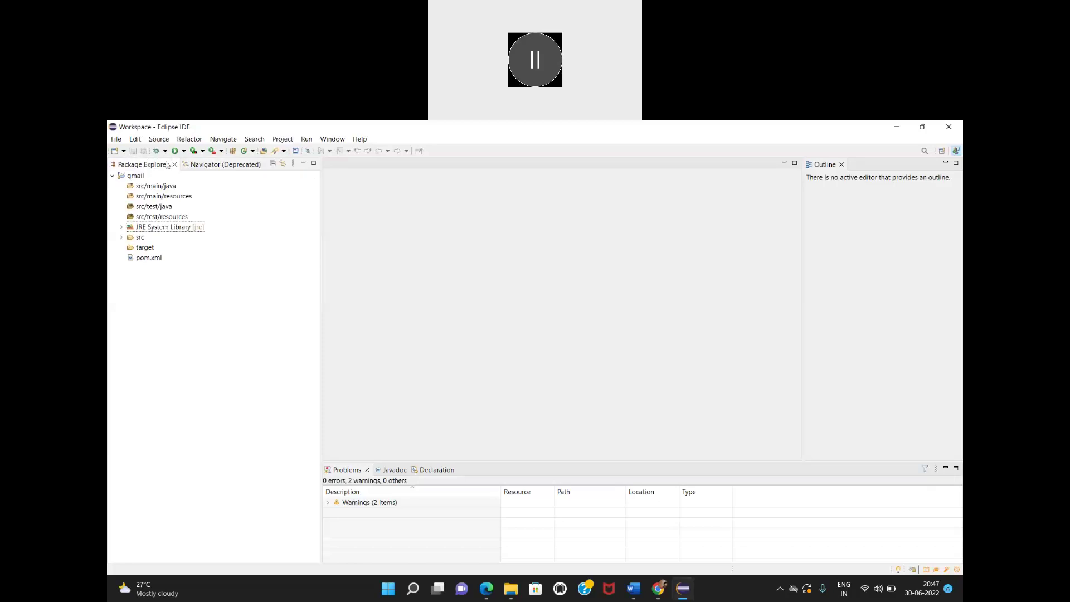
Compare the gmail project in the Navigator and Package Explorer views again, and check the setup list in the Word document JDK.
left_click(207, 166)
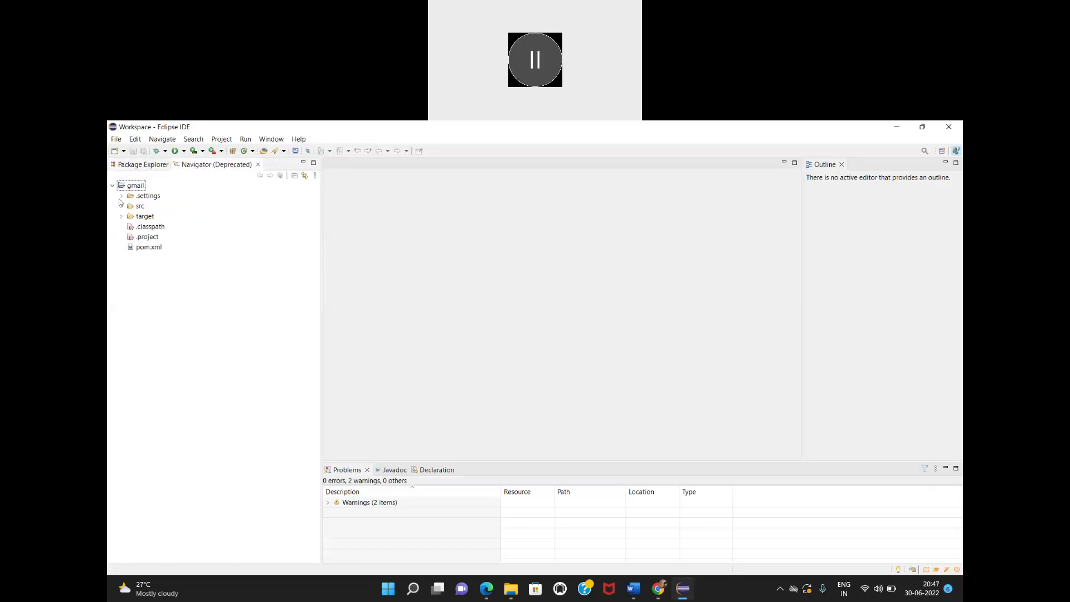
left_click(142, 167)
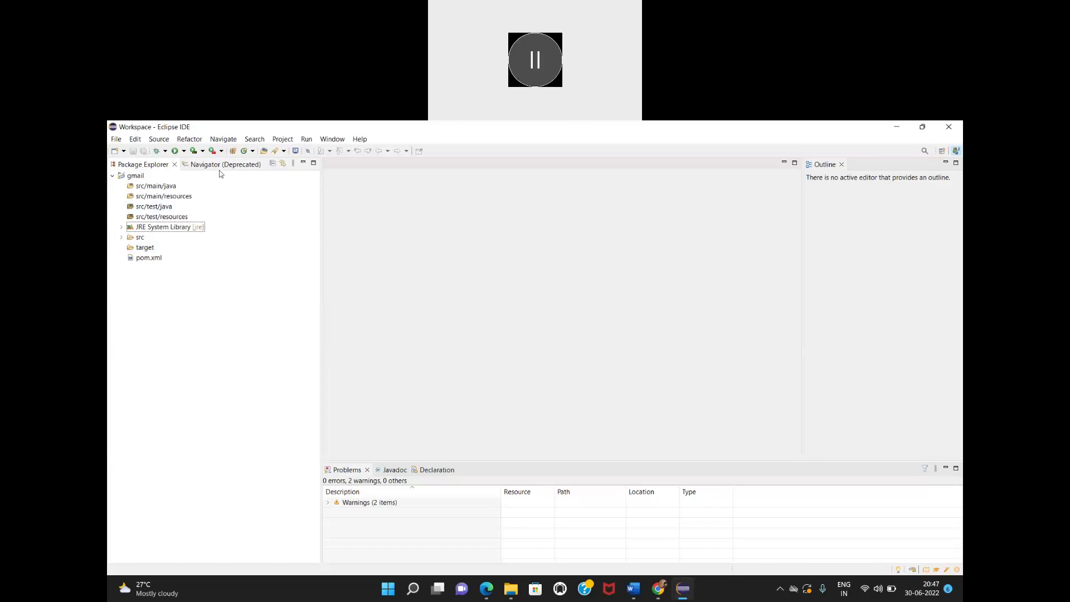
left_click(210, 167)
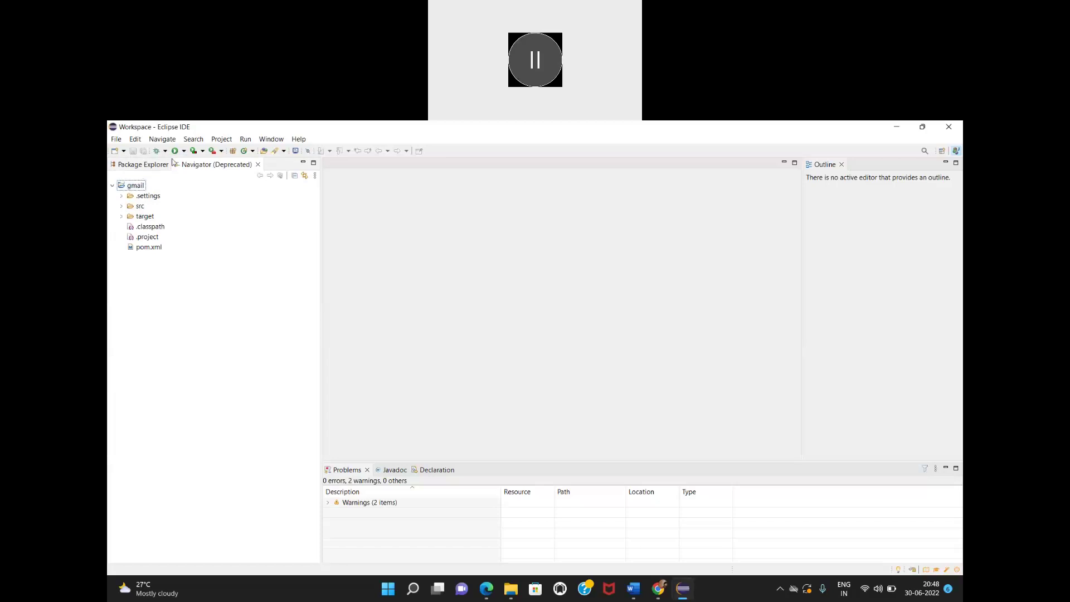
left_click(120, 188)
left_click(633, 589)
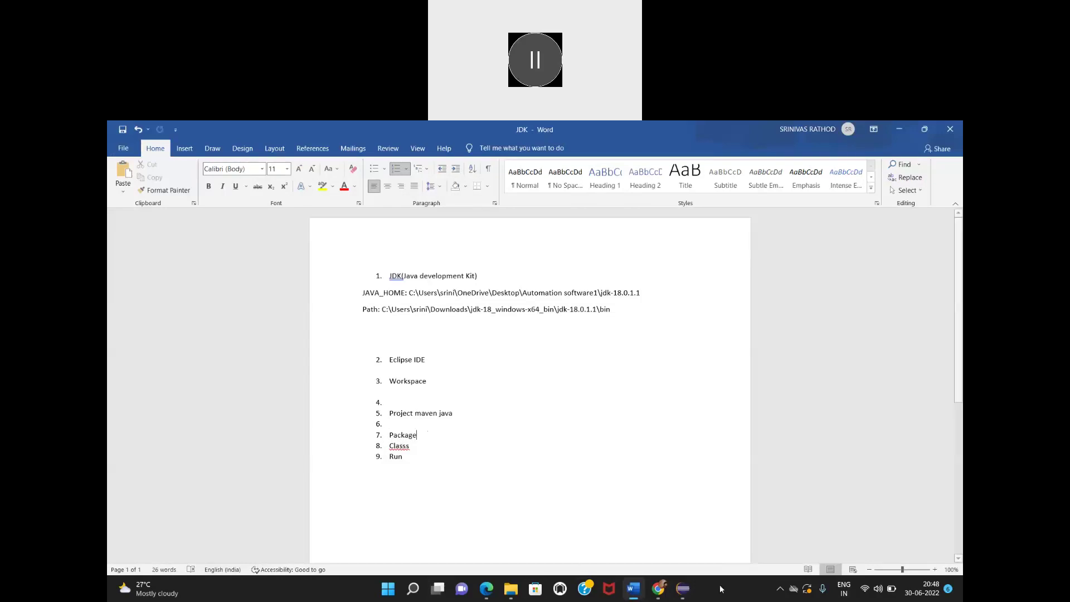
left_click(682, 588)
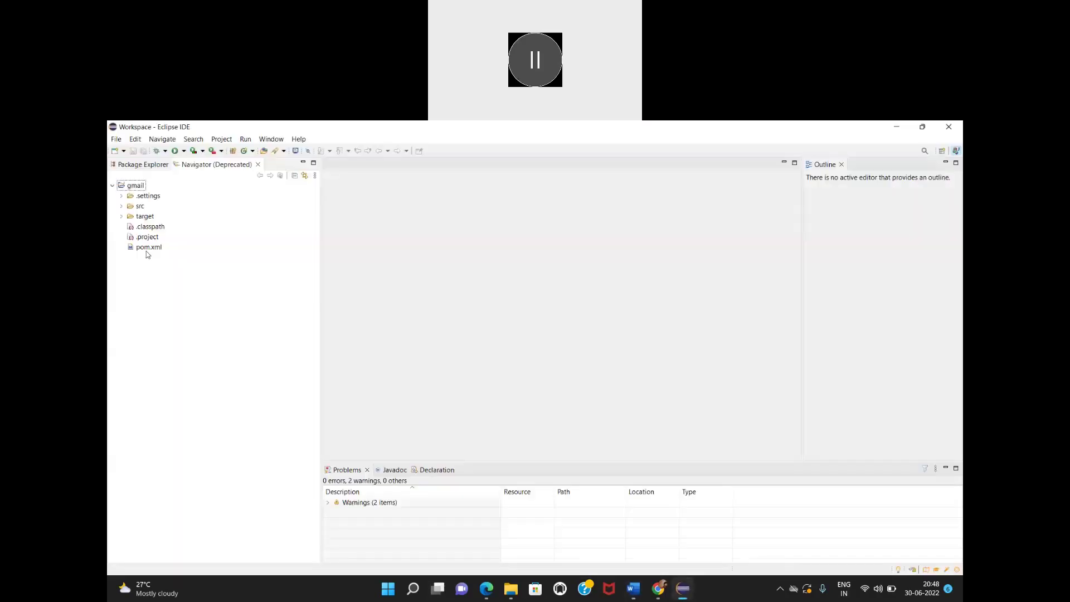
Expand src and test in the gmail project and start a new Java package in the java folder.
left_click(122, 207)
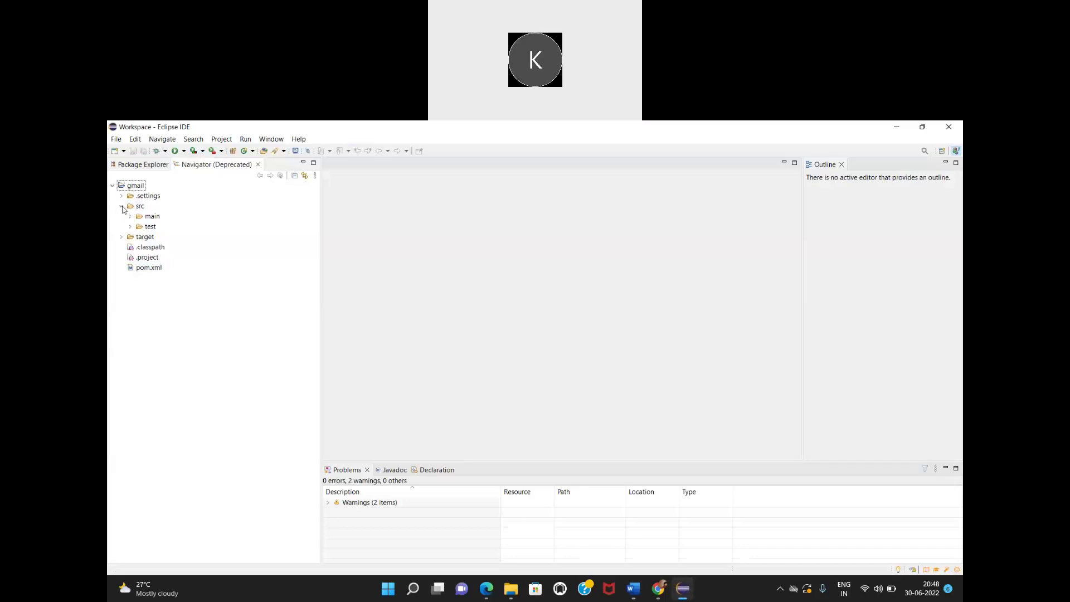
left_click(148, 217)
left_click(131, 227)
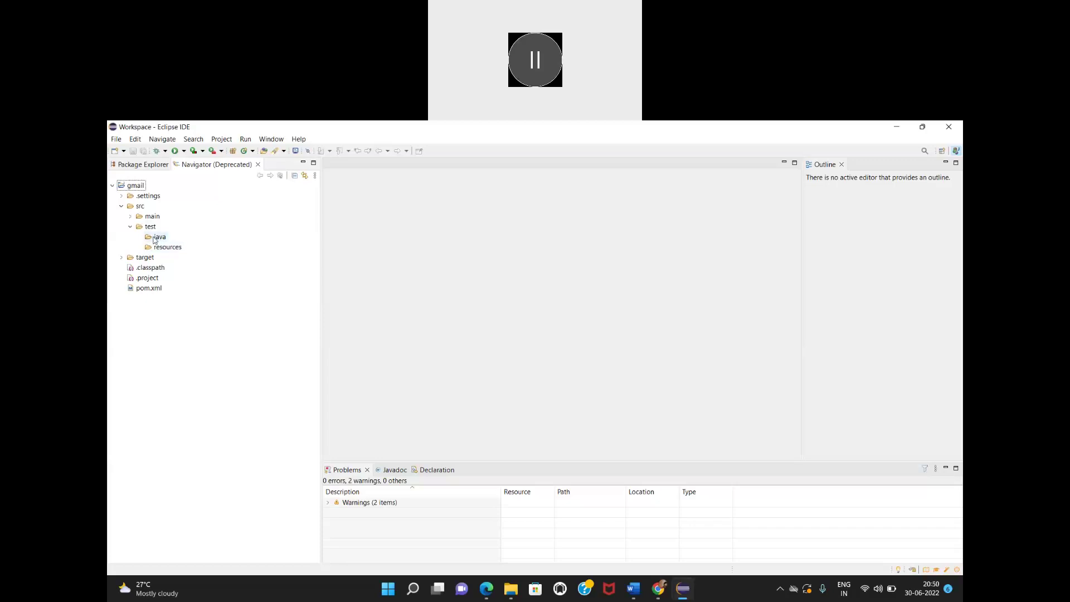
right_click(154, 239)
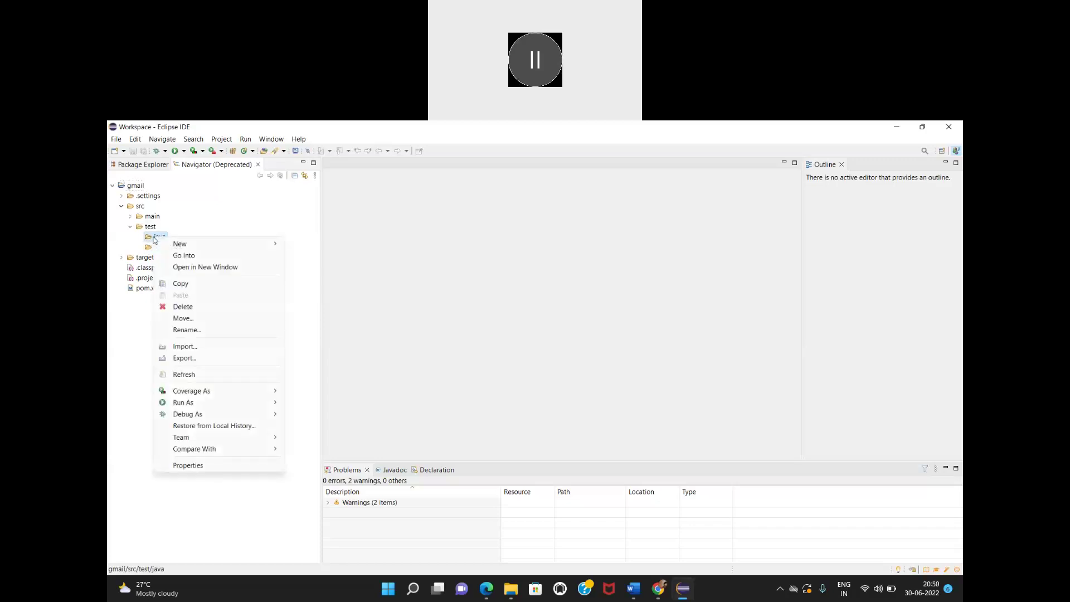
mouse_move(190, 248)
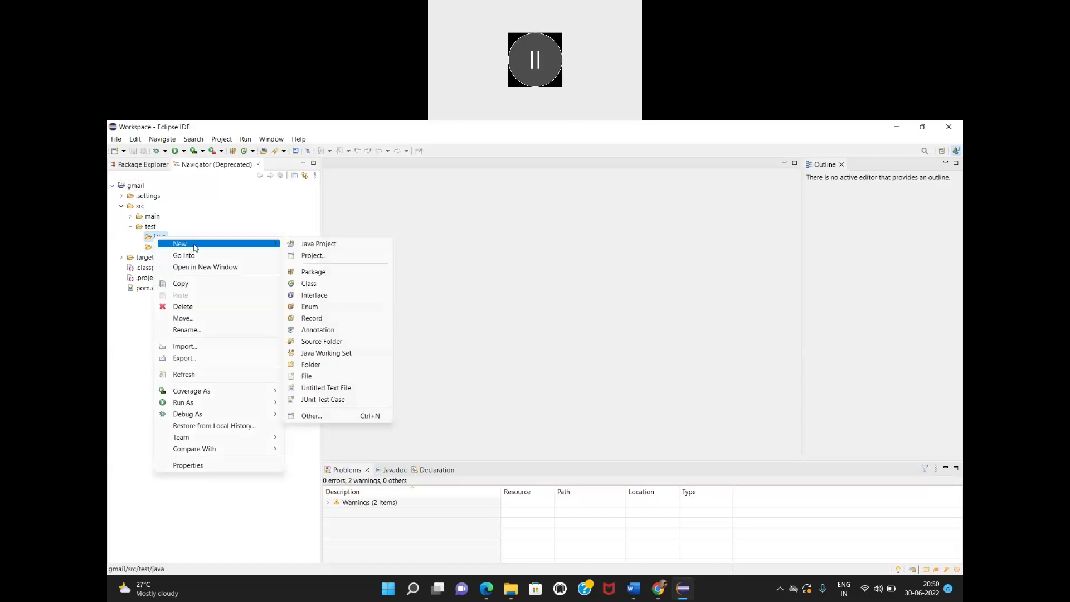
left_click(323, 273)
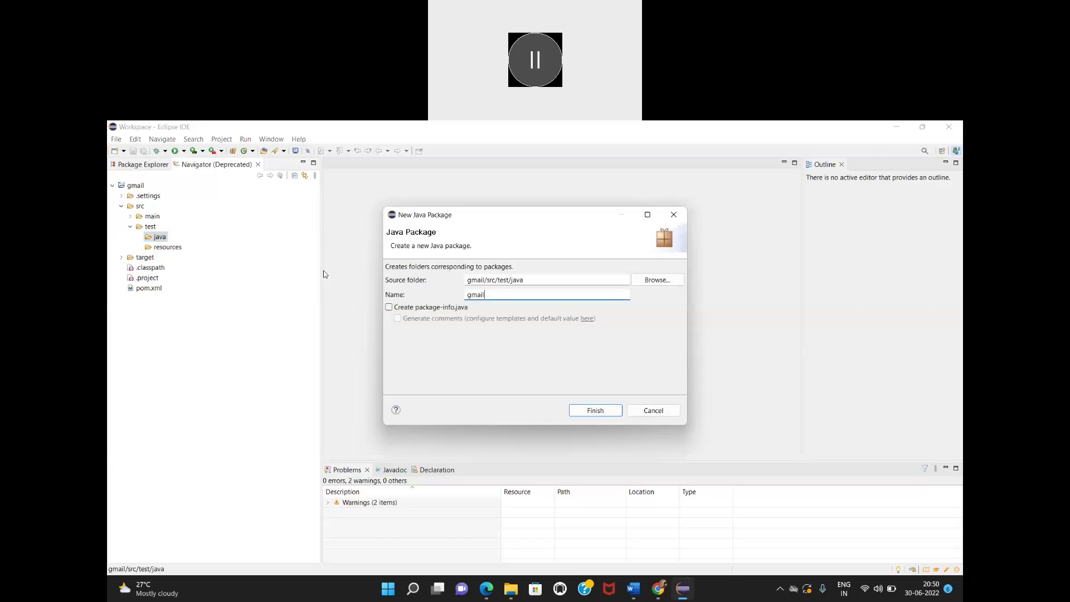